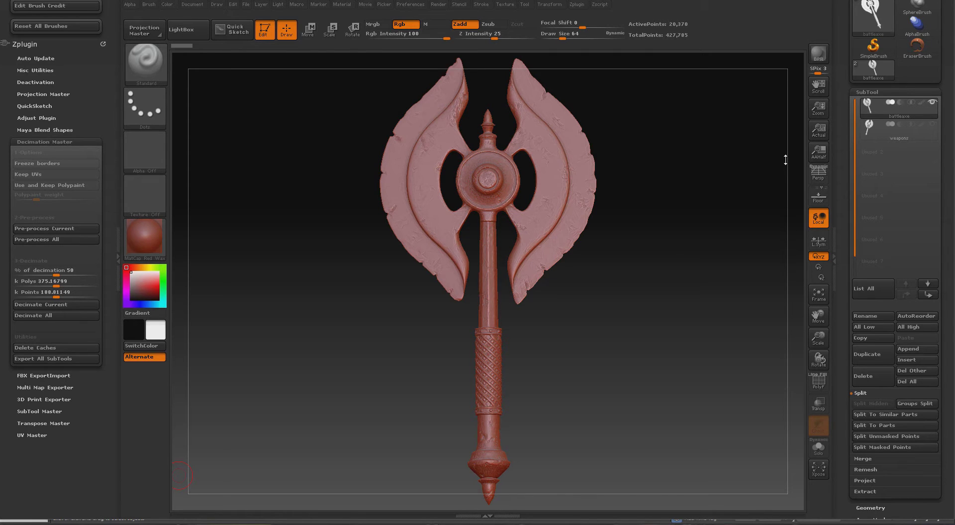
# Step: Alt+Tab away from the ZBrush battle axe sculpt over to Substance Painter
pyautogui.hotkey('alt', 'Tab')
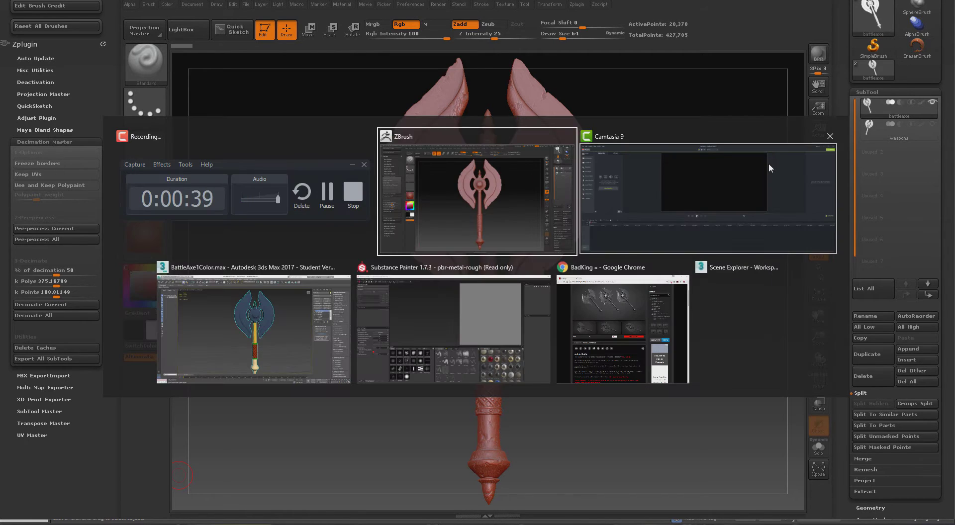
pyautogui.hotkey('alt', 'Tab')
pyautogui.hotkey('alt', 'Tab')
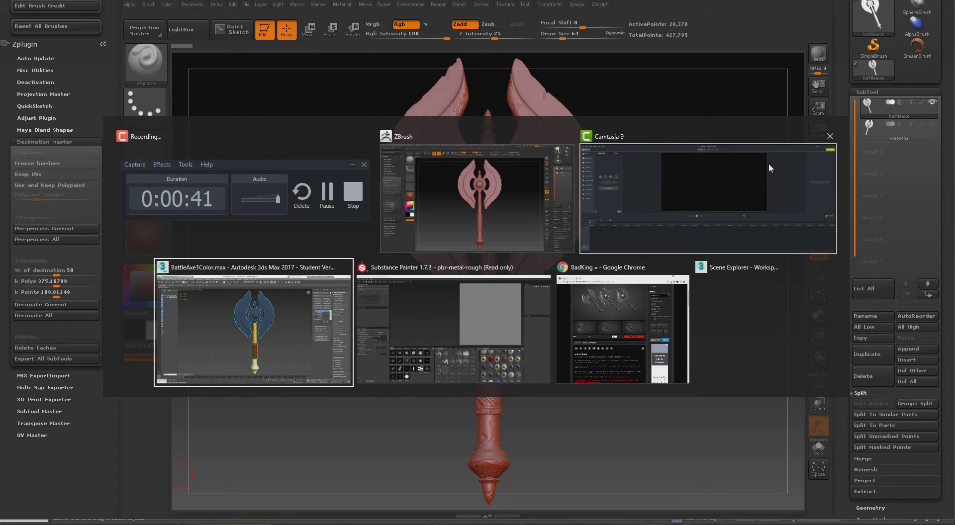
pyautogui.hotkey('alt', 'Tab')
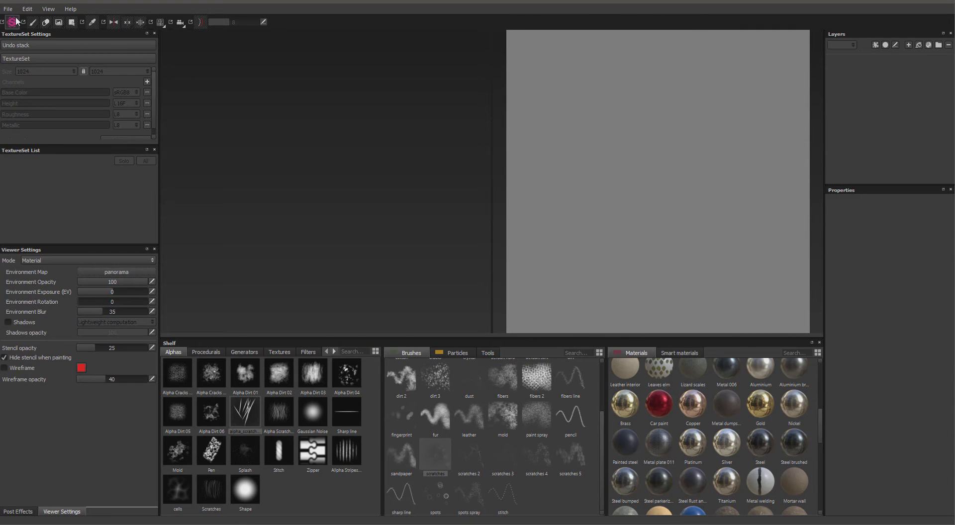
# Step: Discard the current project, try a new one from battleaxezBrush.OBJ, and close the loading log
pyautogui.click(7, 10)
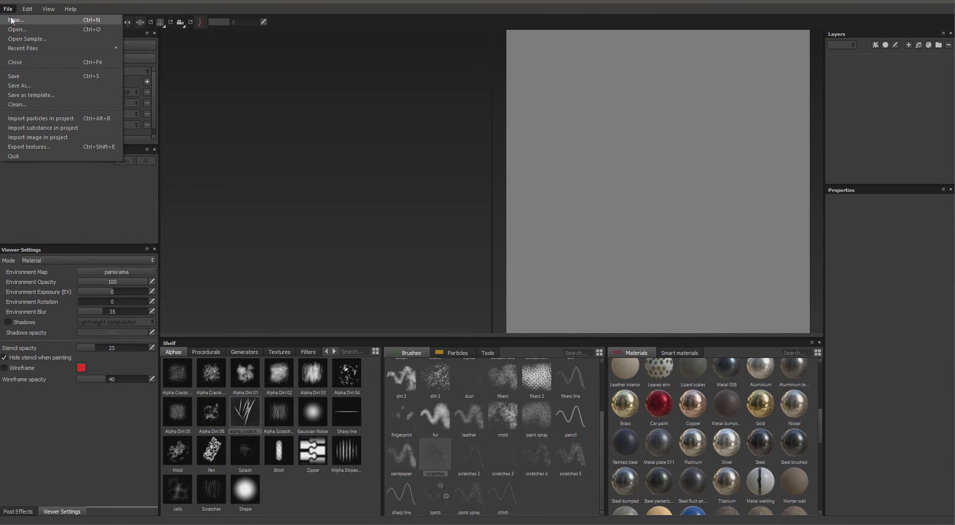
pyautogui.click(13, 21)
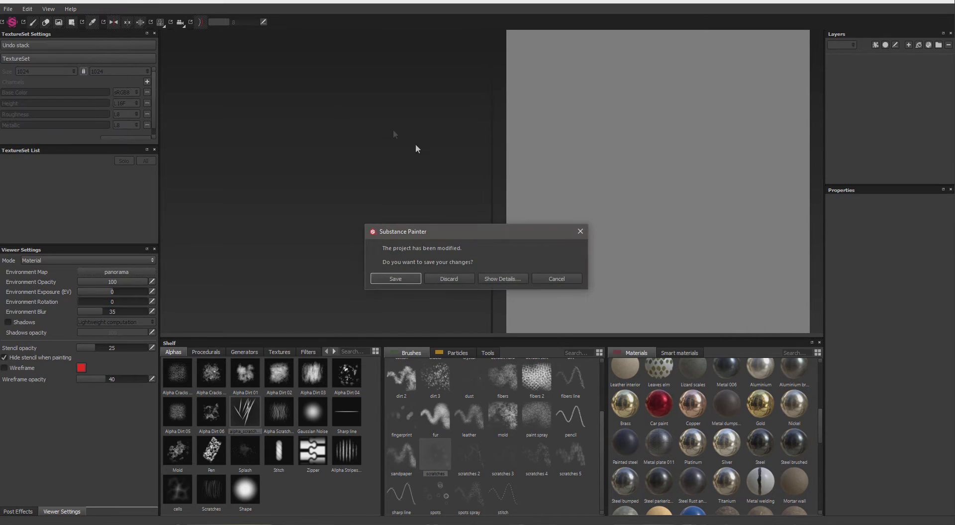
pyautogui.click(458, 281)
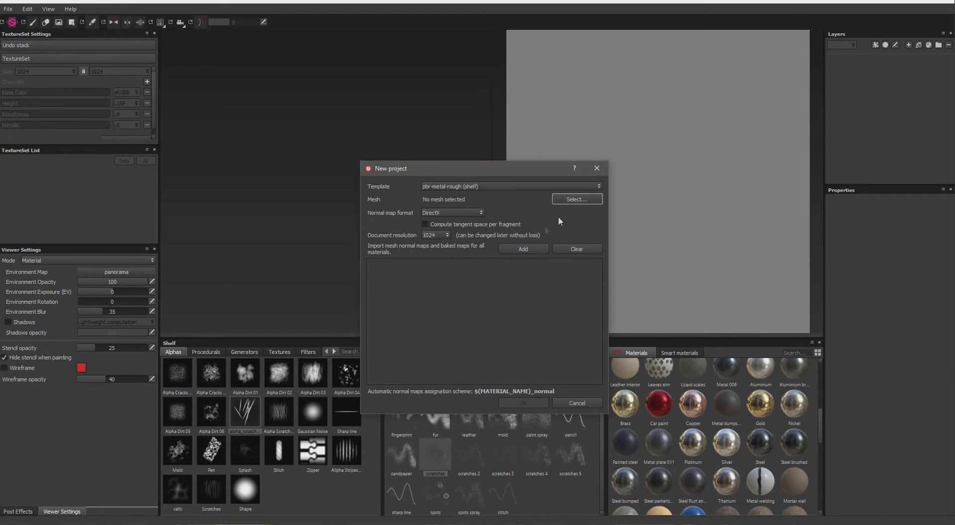
pyautogui.click(575, 199)
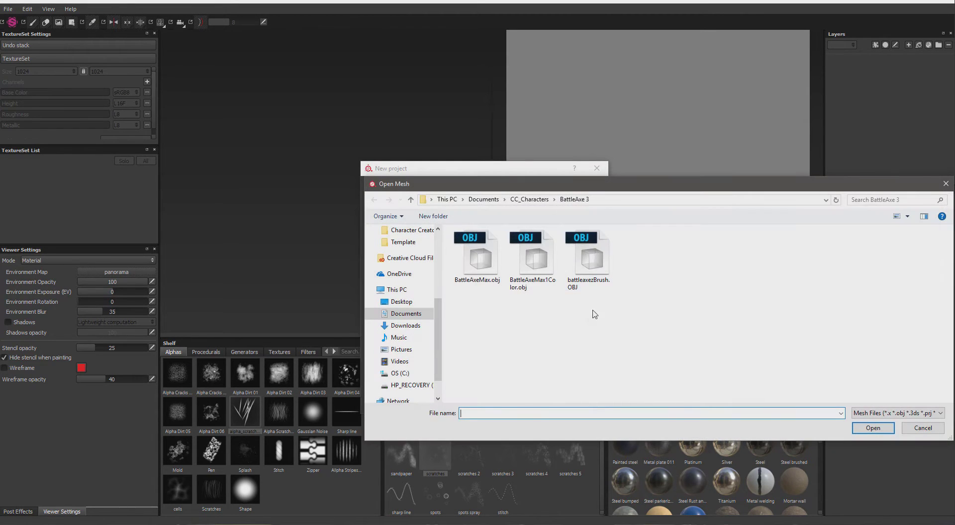
pyautogui.doubleClick(595, 266)
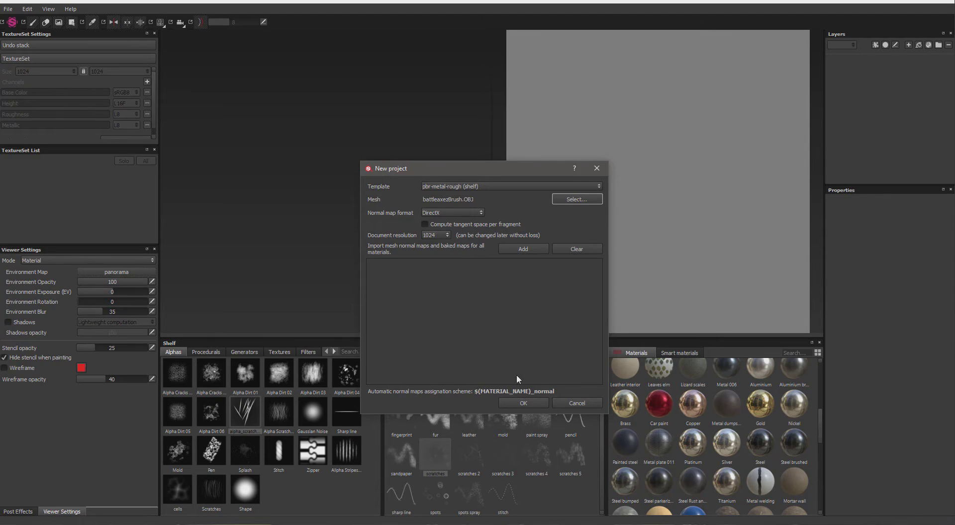
pyautogui.click(513, 402)
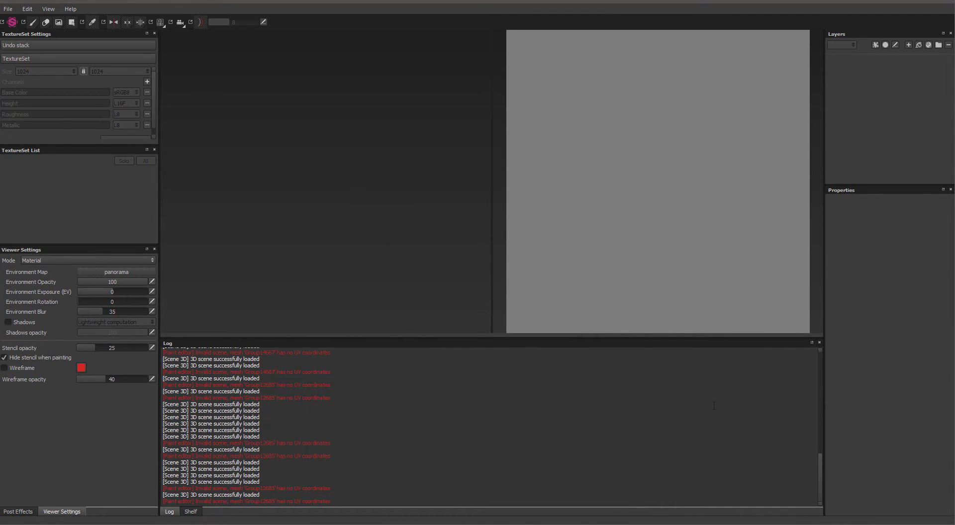
pyautogui.click(819, 342)
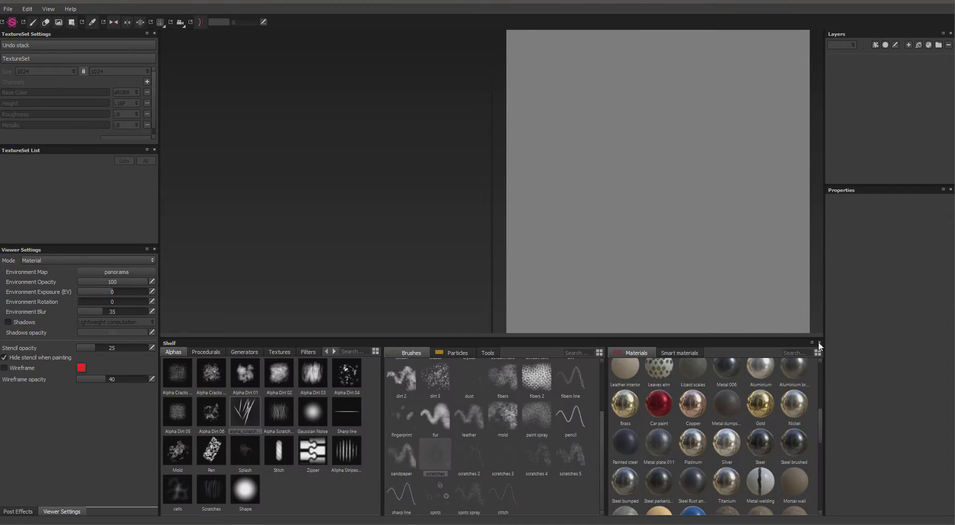
pyautogui.click(9, 9)
# Step: Start a new project from BattleAxeMax1Color.obj, then rotate the environment light around the axe
pyautogui.click(12, 22)
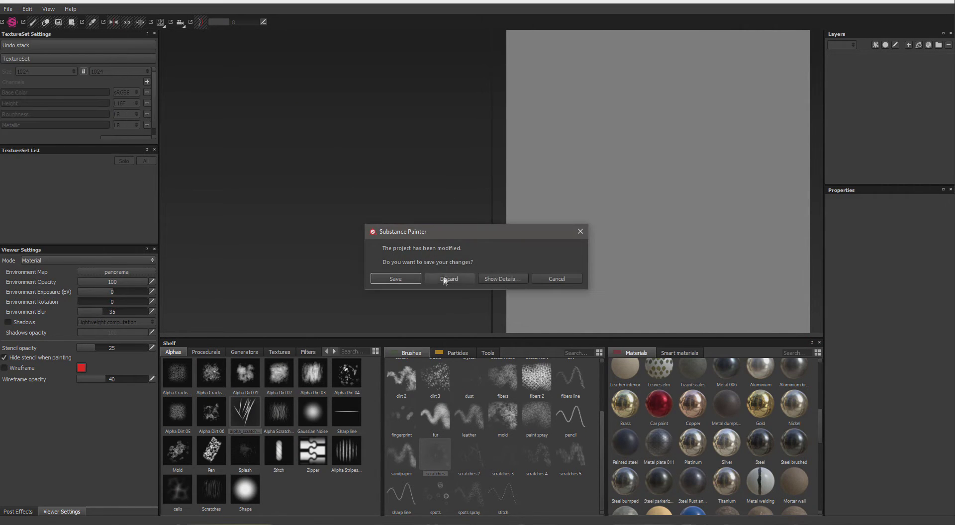
pyautogui.click(442, 276)
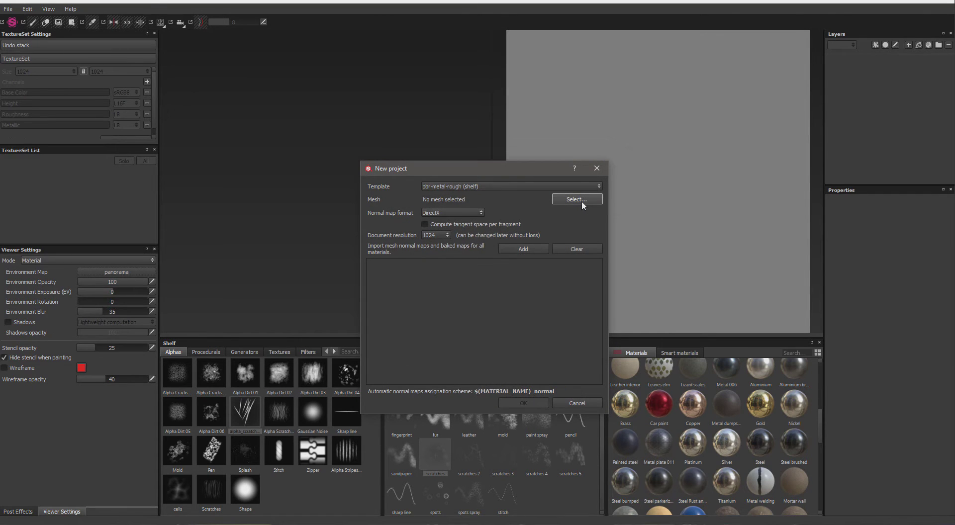
pyautogui.click(580, 200)
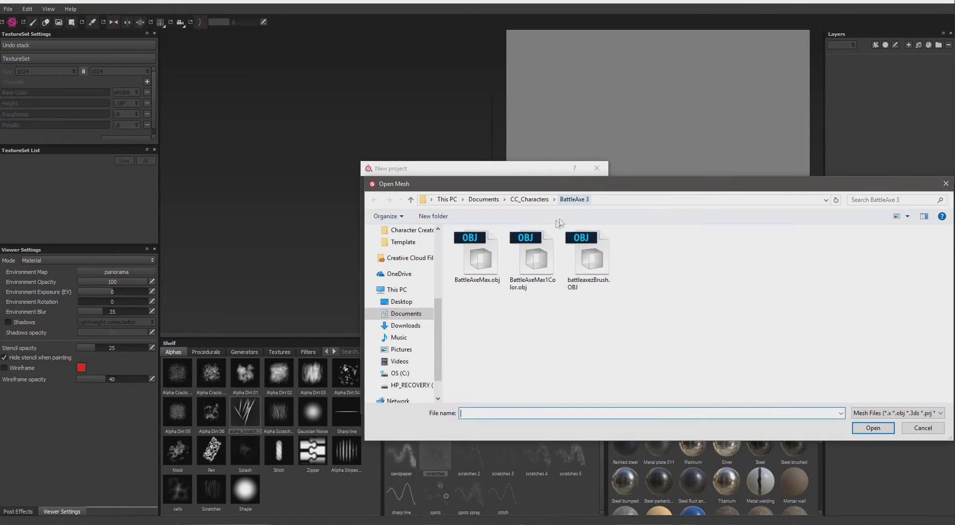
pyautogui.doubleClick(534, 258)
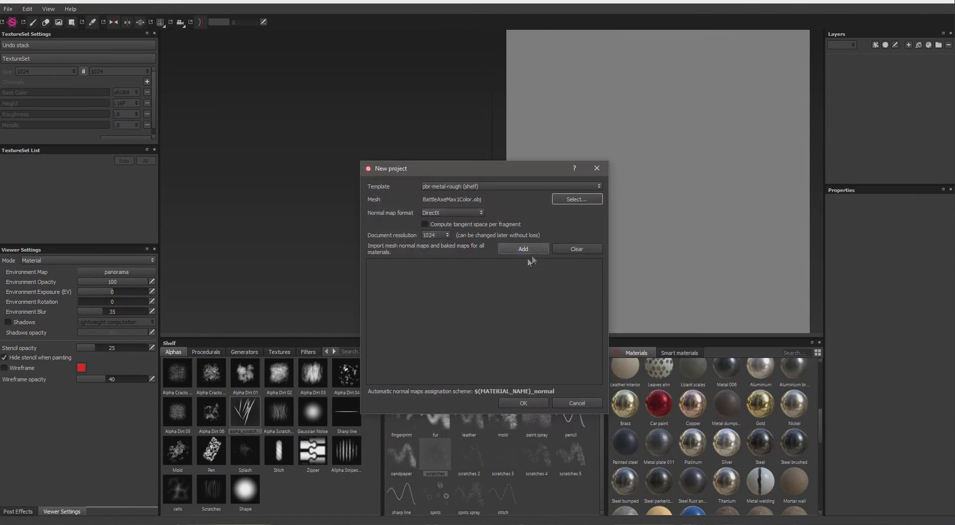
pyautogui.click(522, 403)
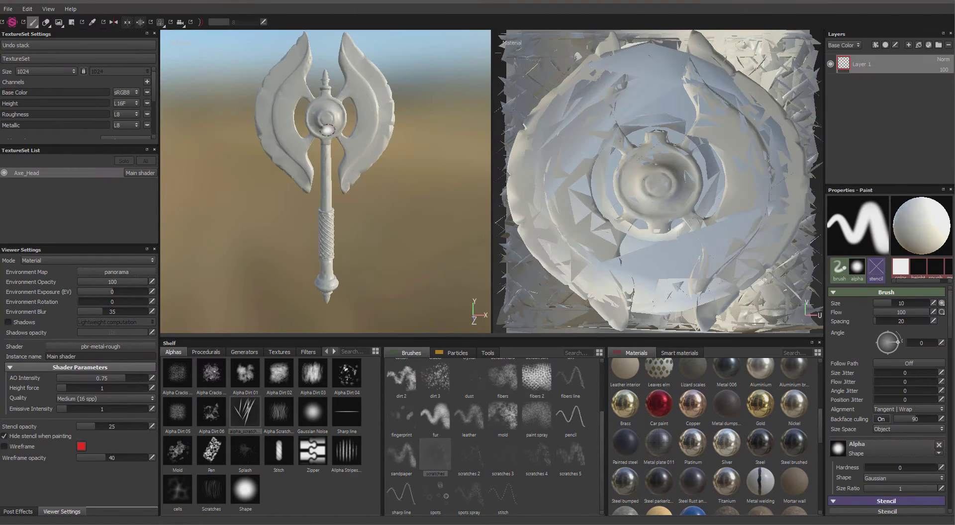
pyautogui.moveTo(324, 117)
pyautogui.keyDown('shift'); pyautogui.mouseDown(button='right')
pyautogui.moveTo(250, 124)
pyautogui.moveTo(676, 132)
pyautogui.mouseUp(button='right'); pyautogui.keyUp('shift')
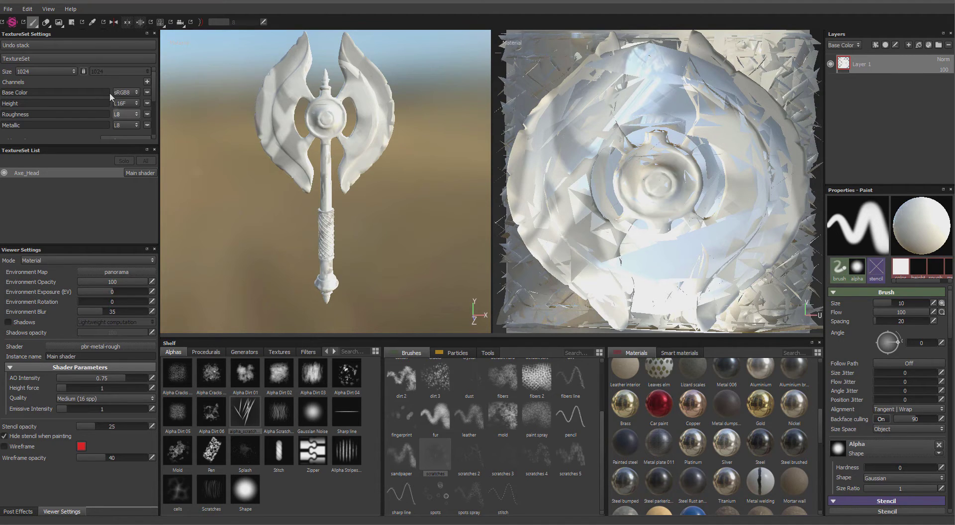
# Step: Discard changes and create a new project from BattleAxeMax.obj
pyautogui.click(8, 9)
pyautogui.click(17, 22)
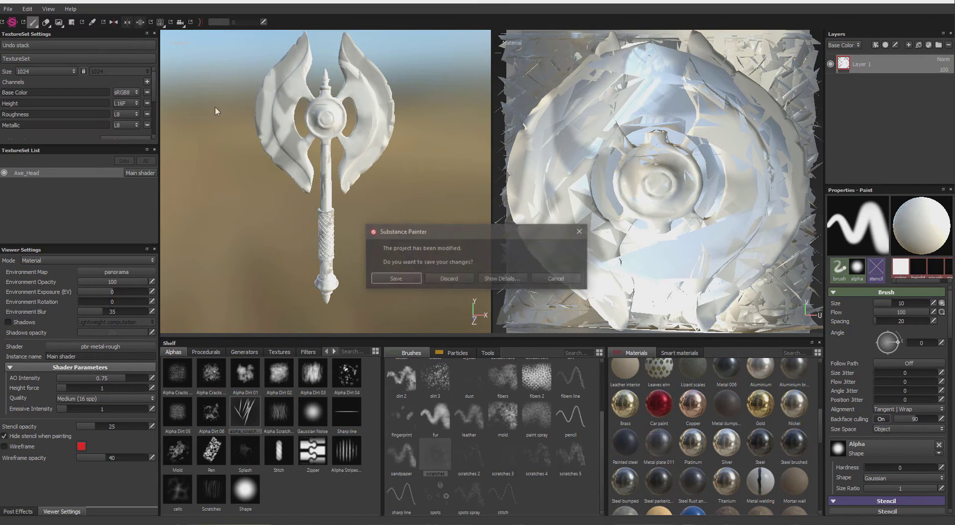
pyautogui.click(448, 279)
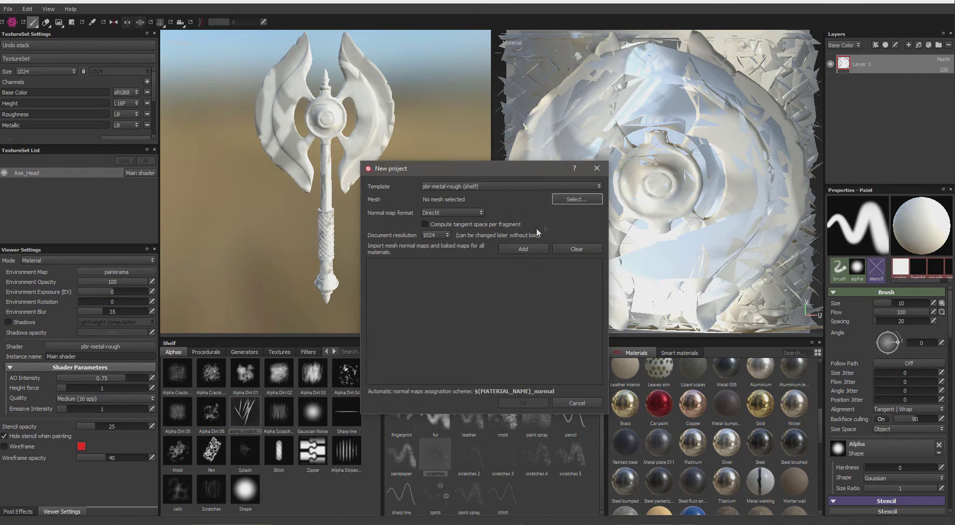
pyautogui.click(570, 201)
pyautogui.doubleClick(468, 263)
pyautogui.click(533, 402)
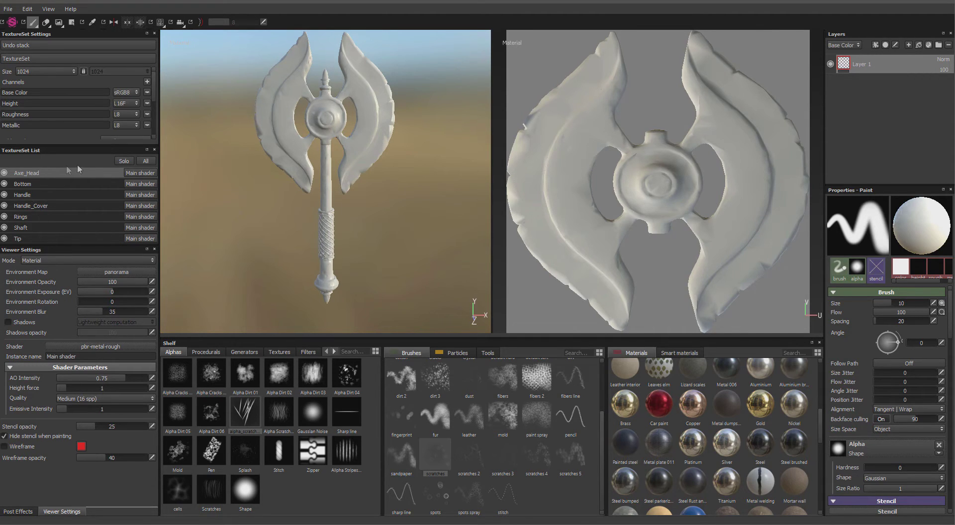
# Step: Solo the Axe_Head, Handle_Cover and Shaft texture sets in turn, ending on Axe_Head
pyautogui.click(123, 161)
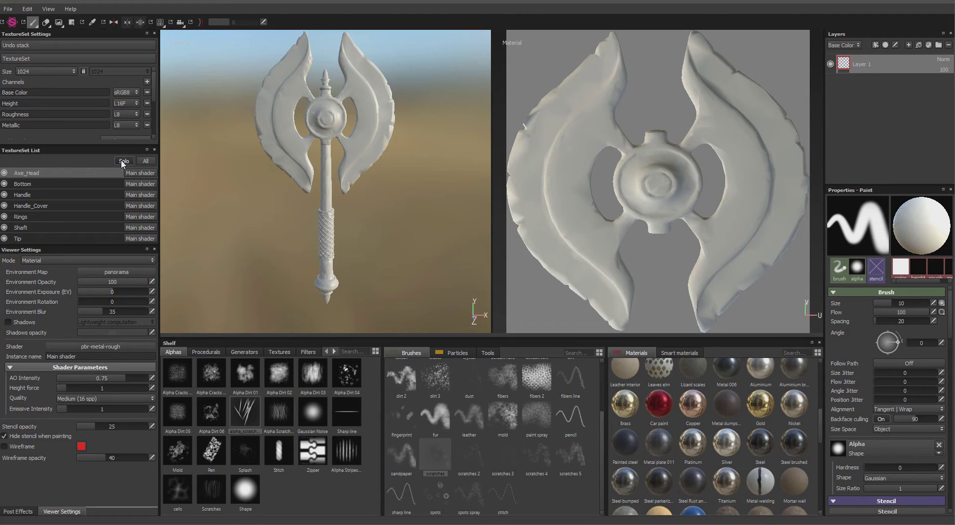
pyautogui.click(54, 206)
pyautogui.click(40, 195)
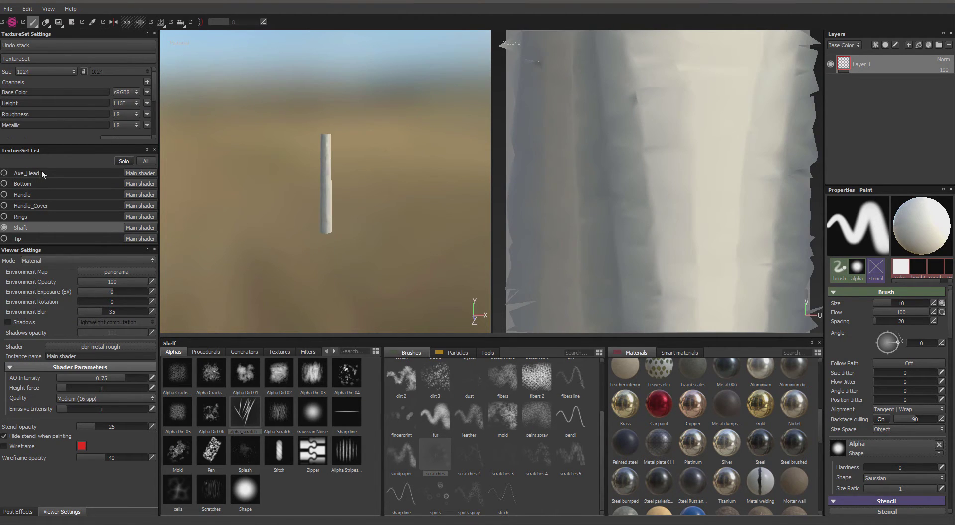
pyautogui.click(41, 174)
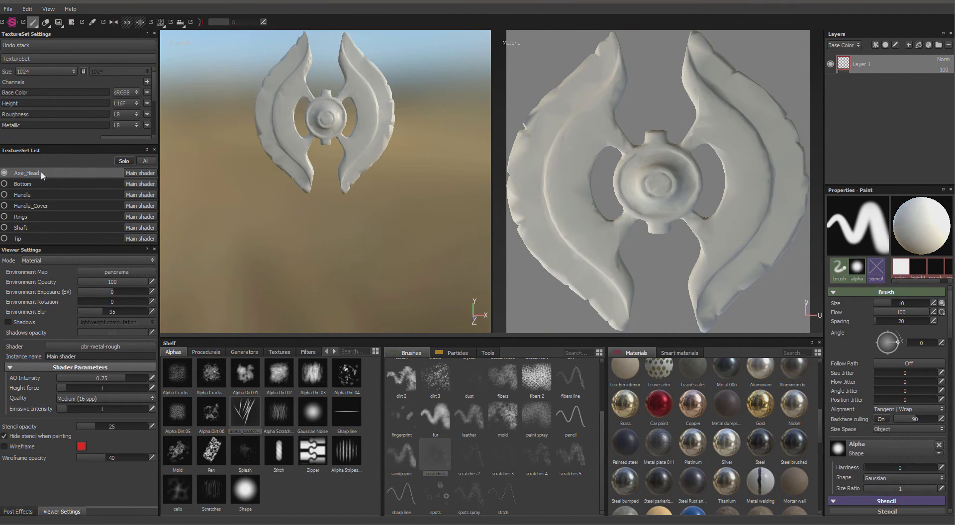
# Step: Switch to 3ds Max and open the compact Material Editor
pyautogui.hotkey('alt', 'Tab')
pyautogui.hotkey('alt', 'Tab')
pyautogui.hotkey('alt', 'Tab')
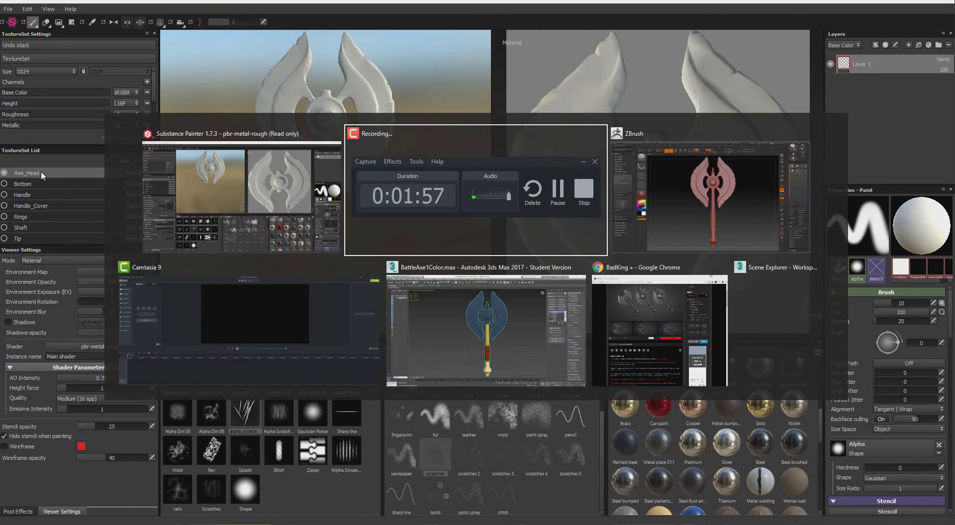
pyautogui.hotkey('alt', 'Tab')
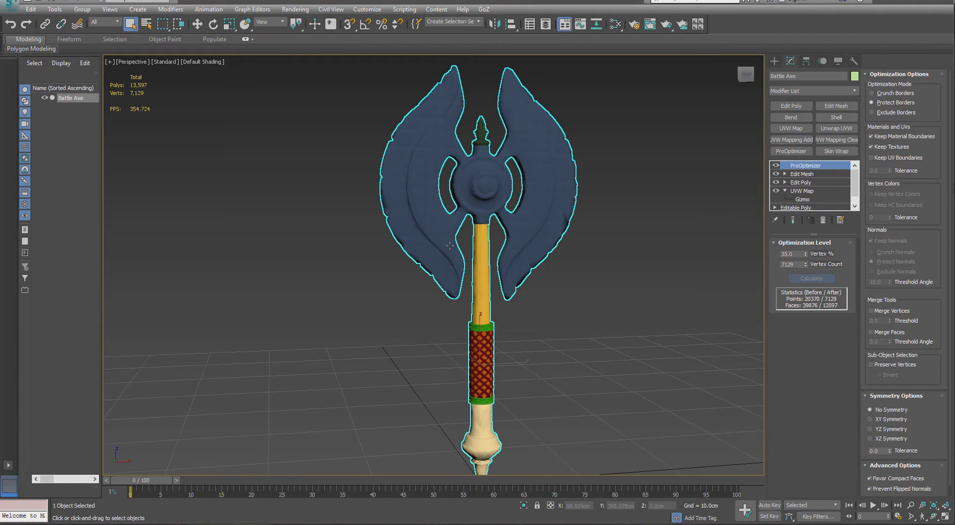
pyautogui.press('m')
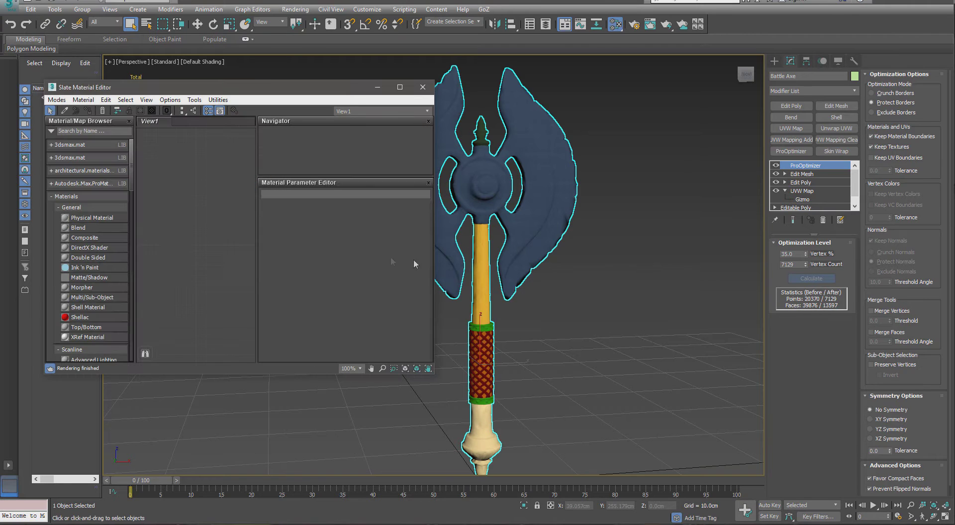
pyautogui.click(56, 100)
pyautogui.click(65, 112)
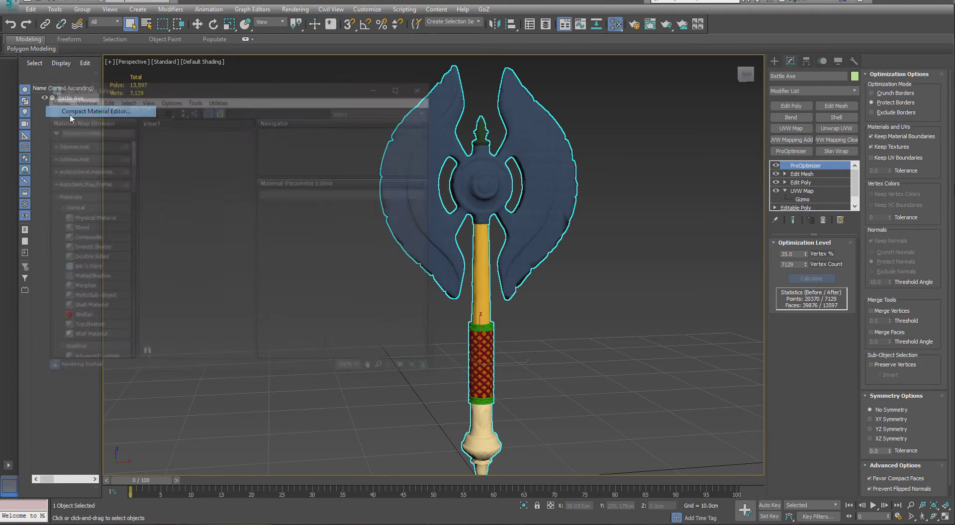
# Step: Inspect the Axe Head, Shaft, Bottom and Rings material slots
pyautogui.click(181, 112)
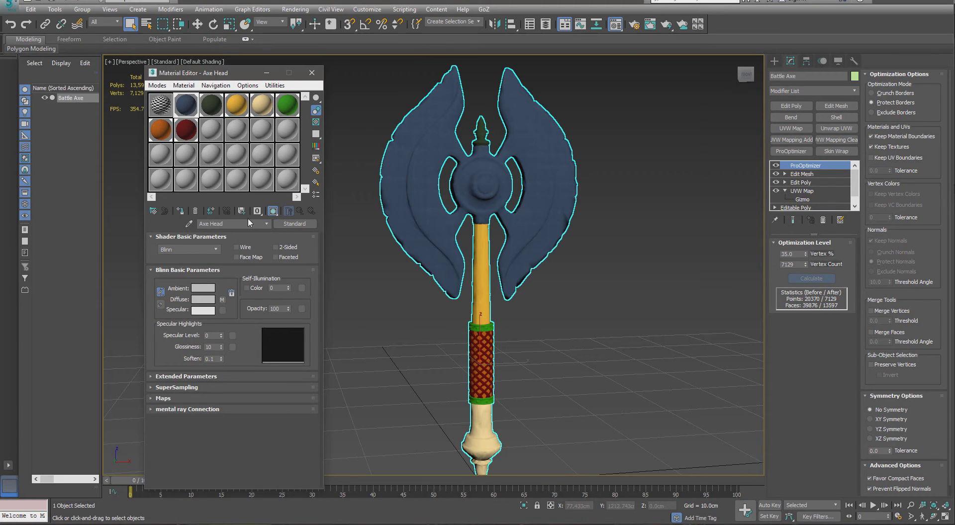
pyautogui.moveTo(234, 223); pyautogui.dragTo(151, 227)
pyautogui.click(483, 262)
pyautogui.click(244, 111)
pyautogui.click(260, 106)
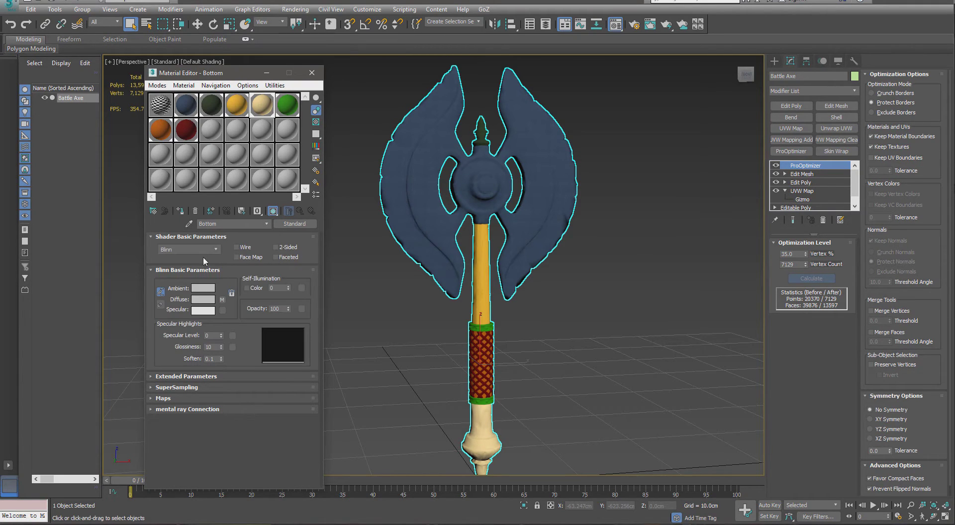
pyautogui.moveTo(268, 107); pyautogui.dragTo(284, 108)
pyautogui.click(285, 110)
# Step: Return from 3ds Max to the Substance Painter window
pyautogui.press('alt')
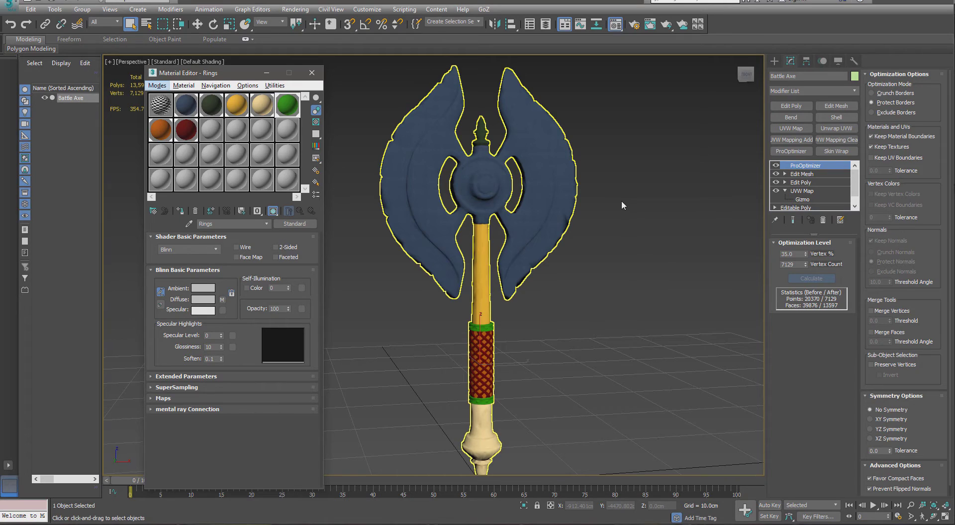
pyautogui.press('alt')
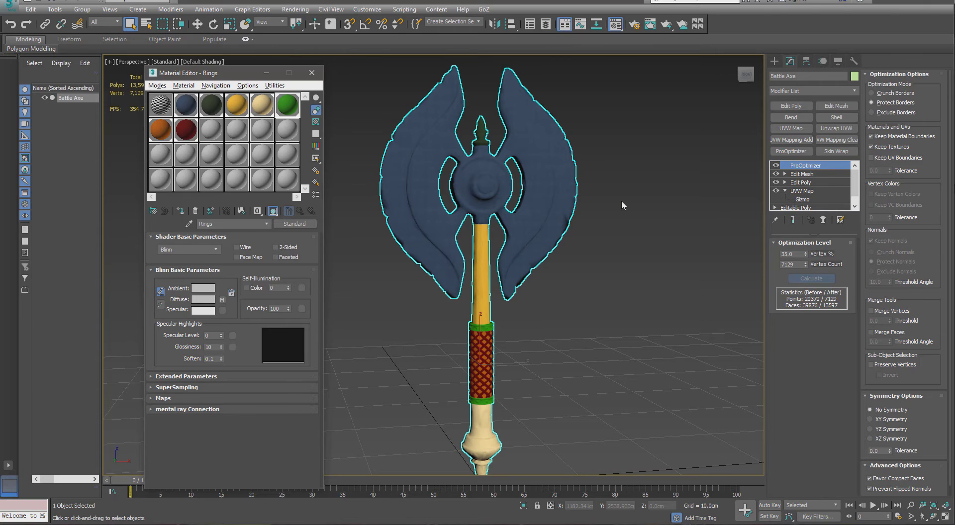
pyautogui.hotkey('alt', 'Tab')
pyautogui.hotkey('alt', 'Tab')
pyautogui.hotkey('alt', 'Tab')
pyautogui.hotkey('alt', 'Tab')
pyautogui.hotkey('alt', 'Tab')
pyautogui.hotkey('alt', 'Tab')
pyautogui.hotkey('alt', 'Tab')
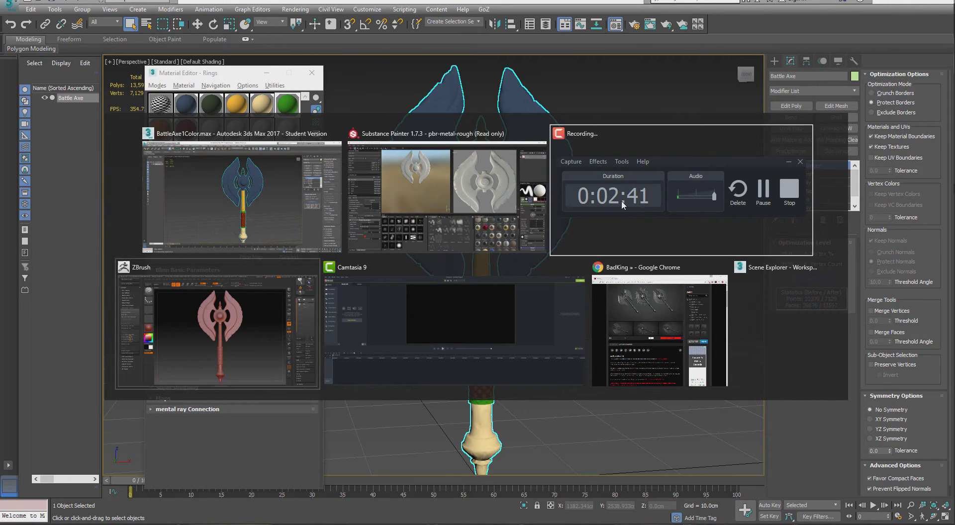
pyautogui.hotkey('alt', 'Tab')
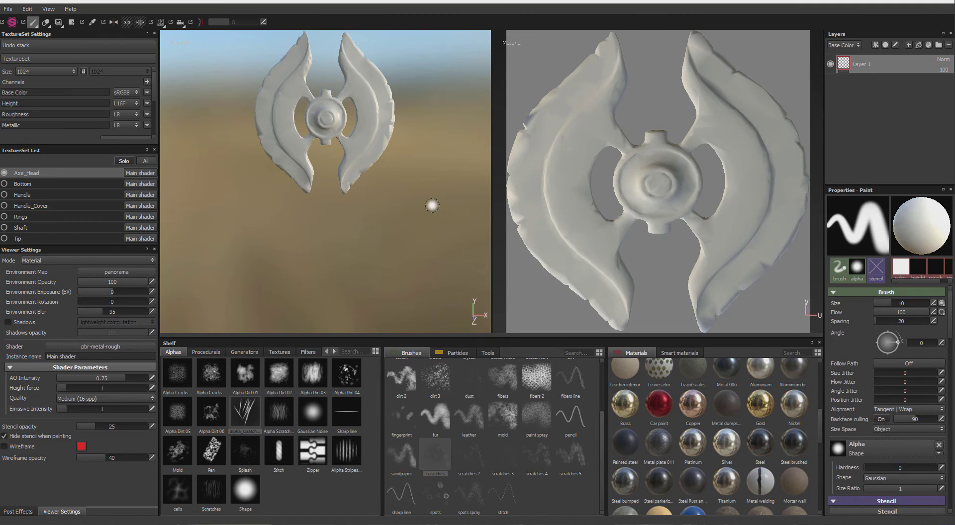
# Step: Frame the axe head in the 3D view and pick Metal 006 from the Materials shelf
pyautogui.keyDown('ctrl'); pyautogui.keyDown('alt'); pyautogui.moveTo(439, 185); pyautogui.dragTo(436, 238); pyautogui.keyUp('alt'); pyautogui.keyUp('ctrl')
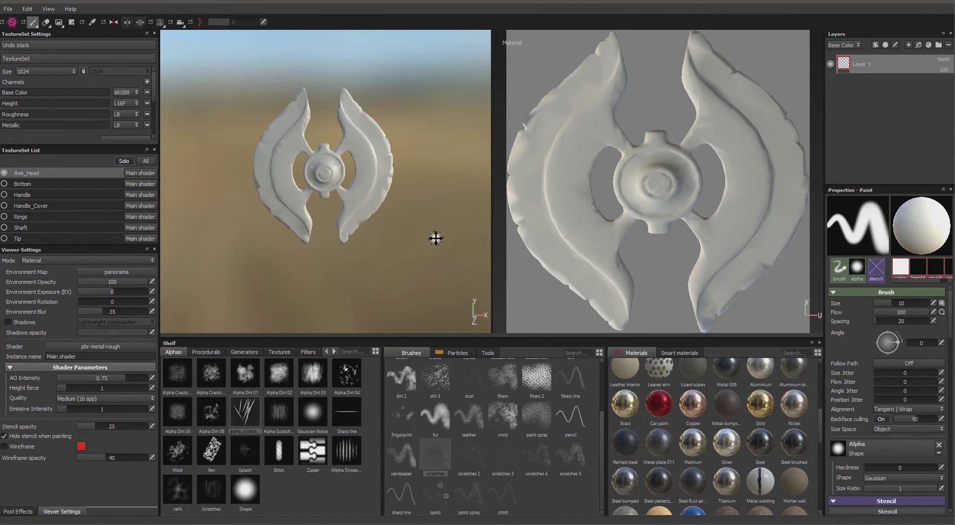
pyautogui.scroll(3, 436, 238)
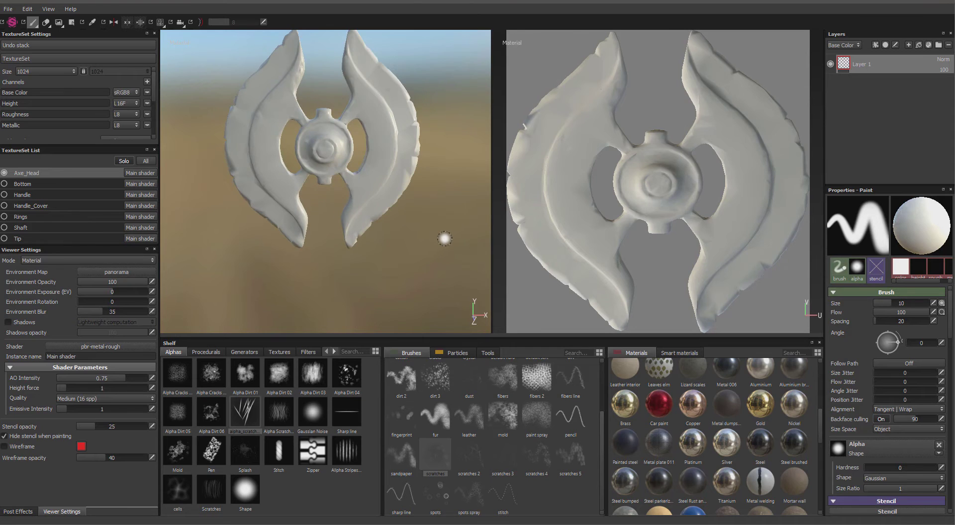
pyautogui.keyDown('ctrl'); pyautogui.keyDown('alt'); pyautogui.moveTo(435, 236); pyautogui.dragTo(428, 269); pyautogui.keyUp('alt'); pyautogui.keyUp('ctrl')
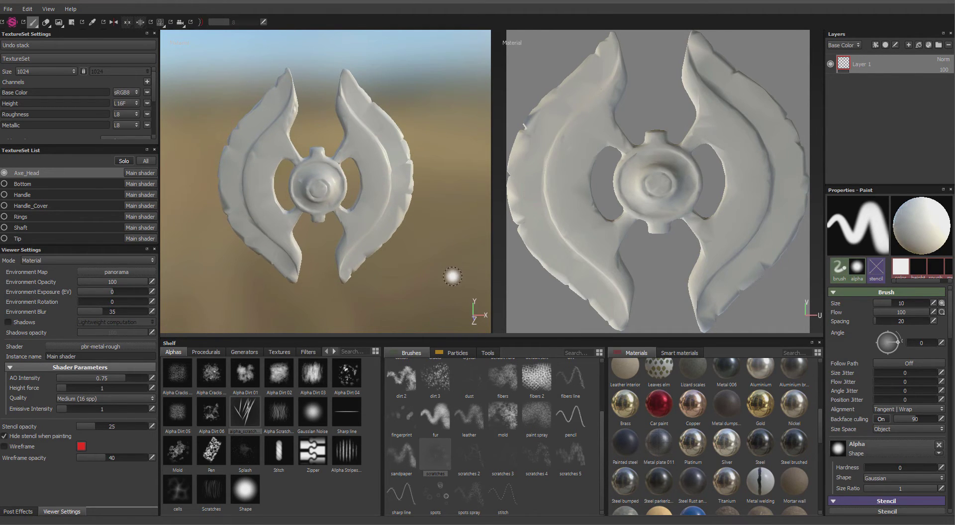
pyautogui.scroll(1, 736, 409)
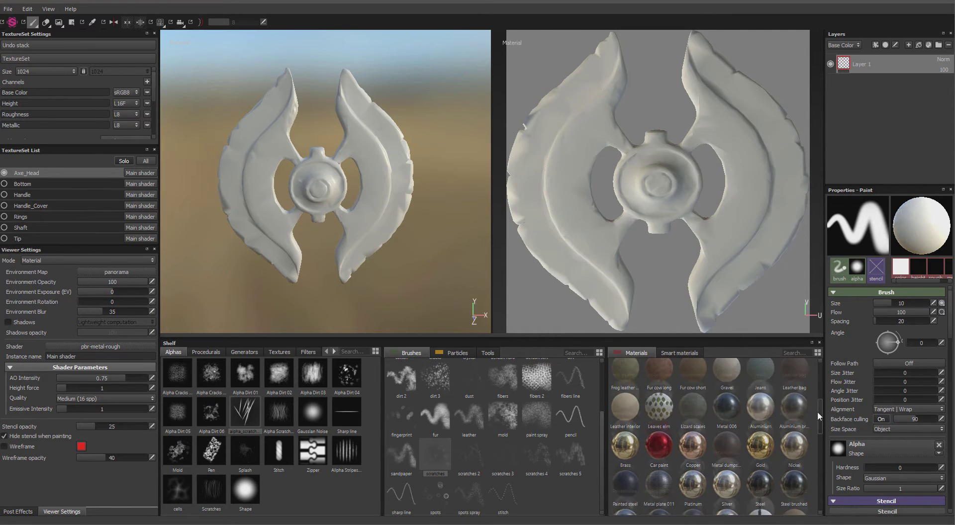
pyautogui.click(737, 410)
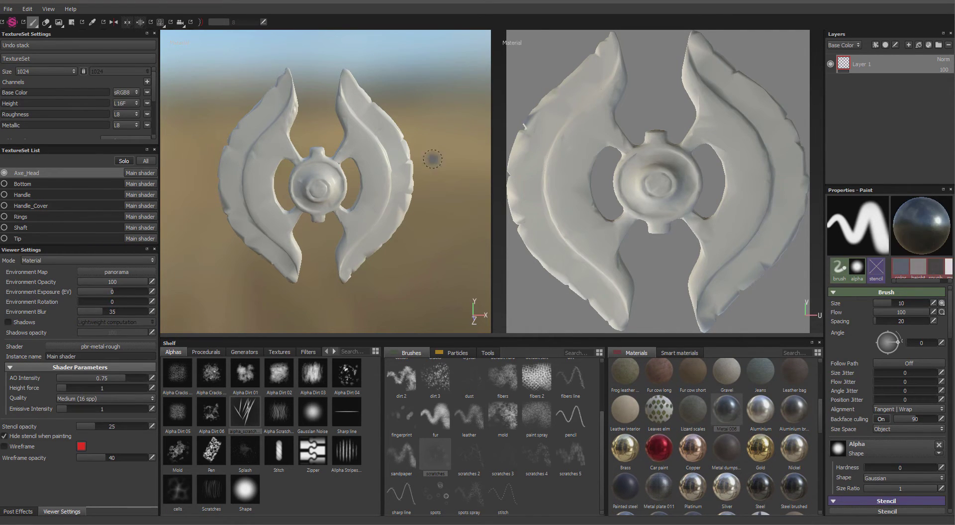
# Step: Raise brush size to about 26 and paint Metal 006 over both axe blades
pyautogui.moveTo(890, 305); pyautogui.dragTo(901, 305)
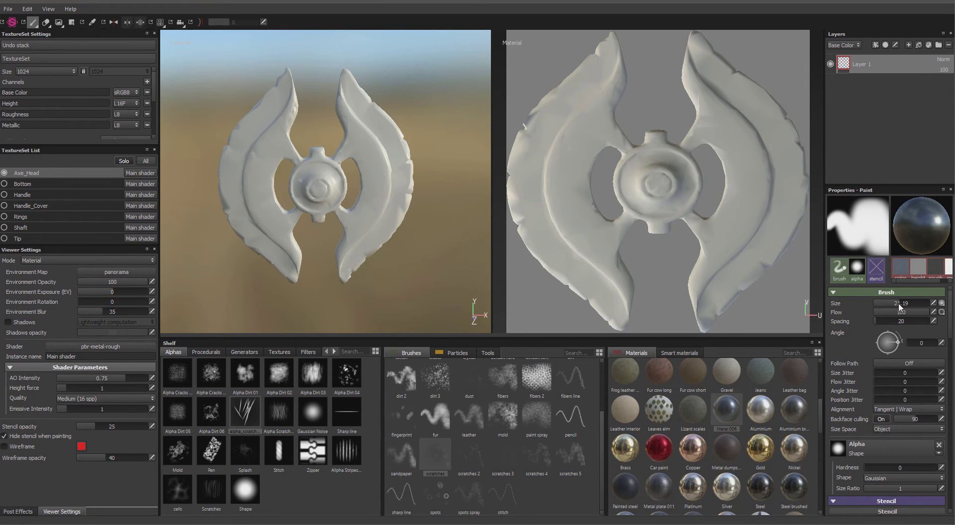
pyautogui.moveTo(900, 306); pyautogui.dragTo(905, 306)
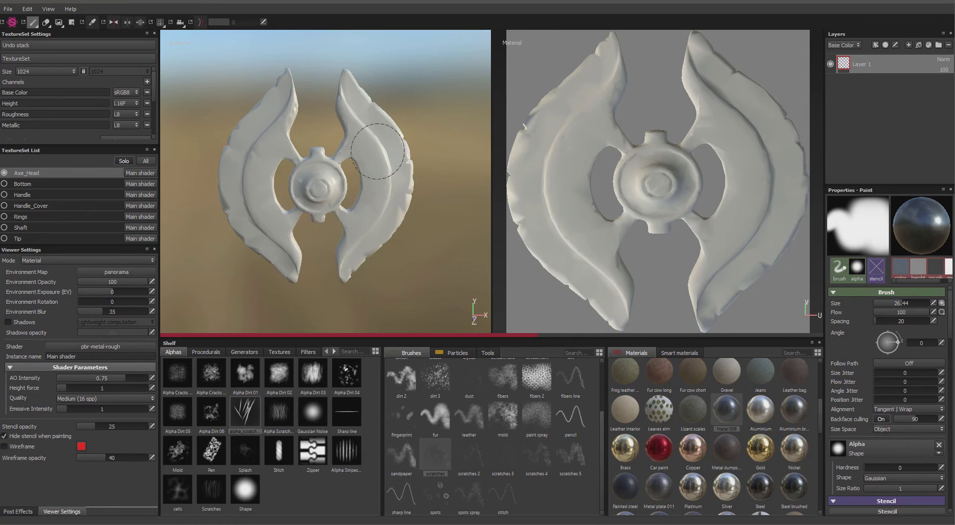
pyautogui.moveTo(377, 152)
pyautogui.mouseDown()
pyautogui.moveTo(390, 219)
pyautogui.moveTo(395, 107)
pyautogui.mouseUp()
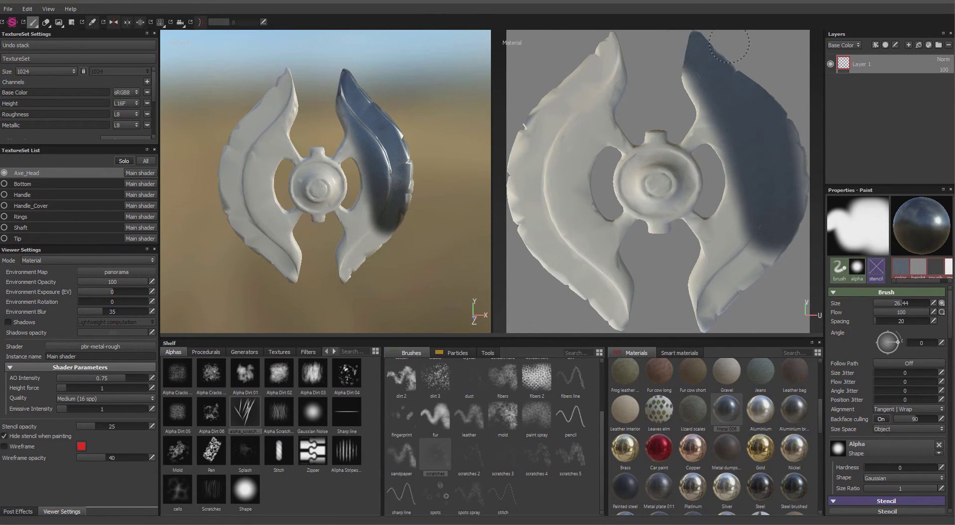
pyautogui.moveTo(729, 46)
pyautogui.mouseDown()
pyautogui.moveTo(600, 58)
pyautogui.moveTo(526, 86)
pyautogui.mouseUp()
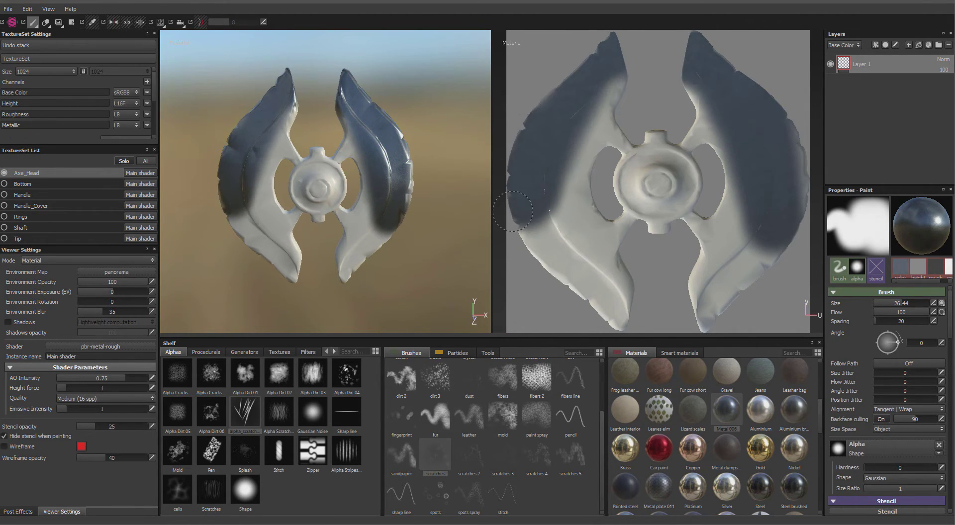
pyautogui.moveTo(513, 211)
pyautogui.mouseDown()
pyautogui.moveTo(517, 190)
pyautogui.moveTo(550, 311)
pyautogui.moveTo(531, 250)
pyautogui.moveTo(604, 290)
pyautogui.moveTo(609, 311)
pyautogui.moveTo(592, 222)
pyautogui.moveTo(578, 209)
pyautogui.moveTo(587, 161)
pyautogui.moveTo(559, 274)
pyautogui.moveTo(546, 148)
pyautogui.moveTo(598, 253)
pyautogui.moveTo(694, 259)
pyautogui.moveTo(727, 209)
pyautogui.moveTo(716, 264)
pyautogui.moveTo(753, 248)
pyautogui.moveTo(750, 265)
pyautogui.moveTo(795, 172)
pyautogui.moveTo(779, 253)
pyautogui.moveTo(636, 172)
pyautogui.moveTo(750, 77)
pyautogui.moveTo(707, 195)
pyautogui.moveTo(689, 57)
pyautogui.mouseUp()
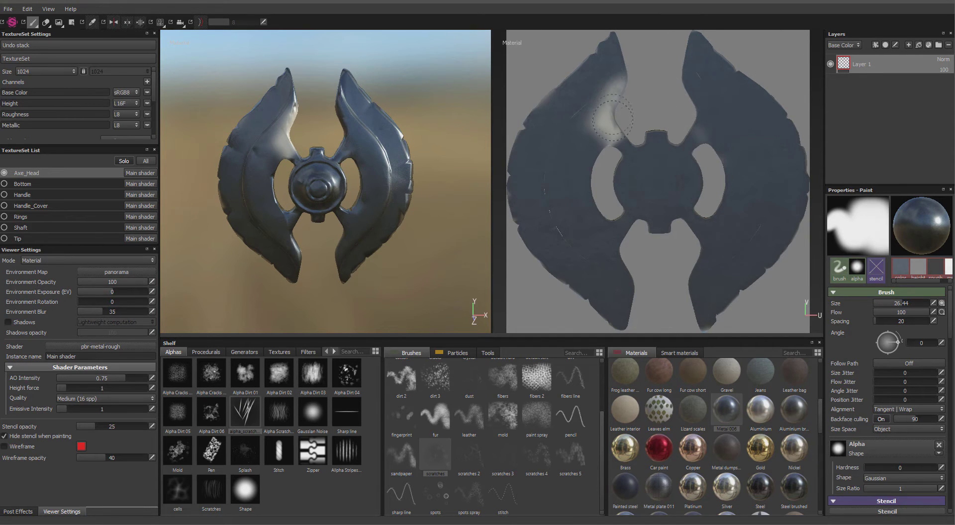
pyautogui.moveTo(613, 118); pyautogui.dragTo(617, 138)
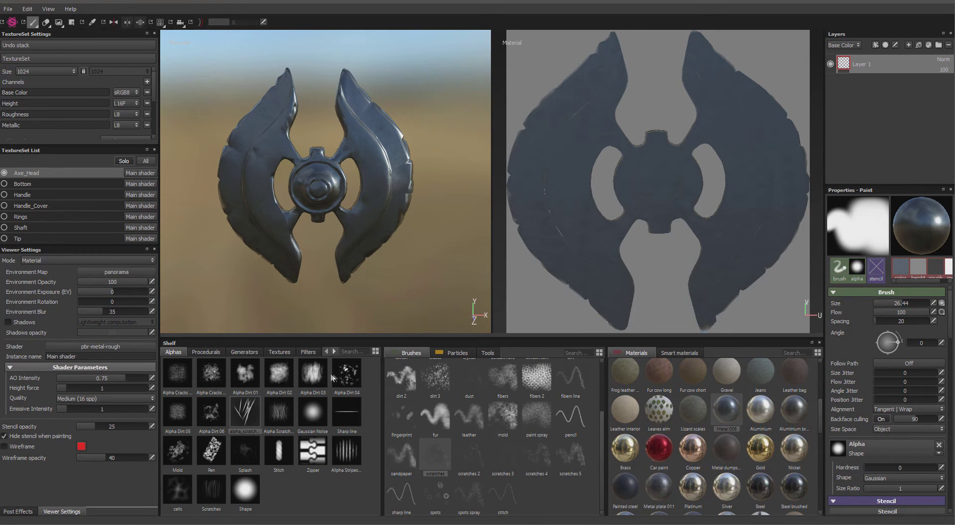
# Step: Check the back of the axe head, then select the Bottom texture set and center it
pyautogui.moveTo(422, 272)
pyautogui.keyDown('alt'); pyautogui.mouseDown()
pyautogui.moveTo(175, 257)
pyautogui.moveTo(305, 271)
pyautogui.moveTo(438, 267)
pyautogui.mouseUp(); pyautogui.keyUp('alt')
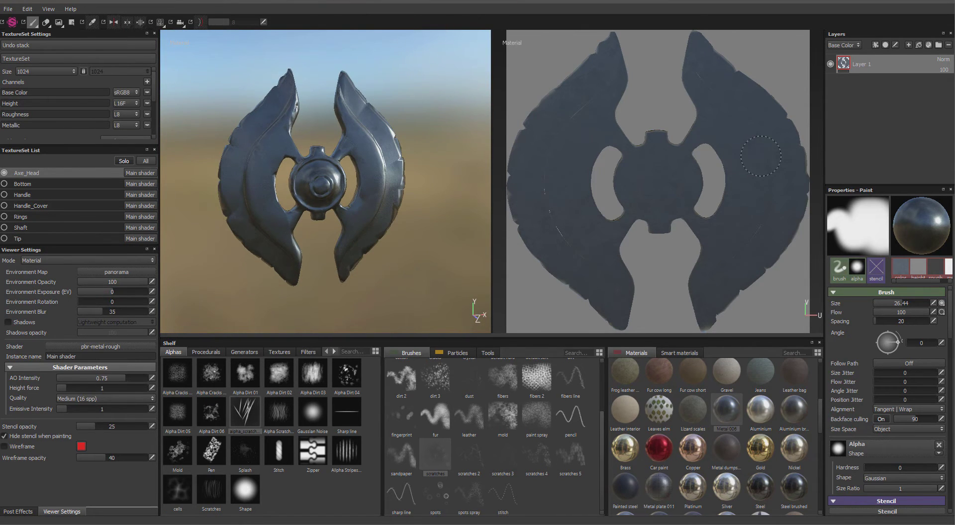
pyautogui.click(63, 184)
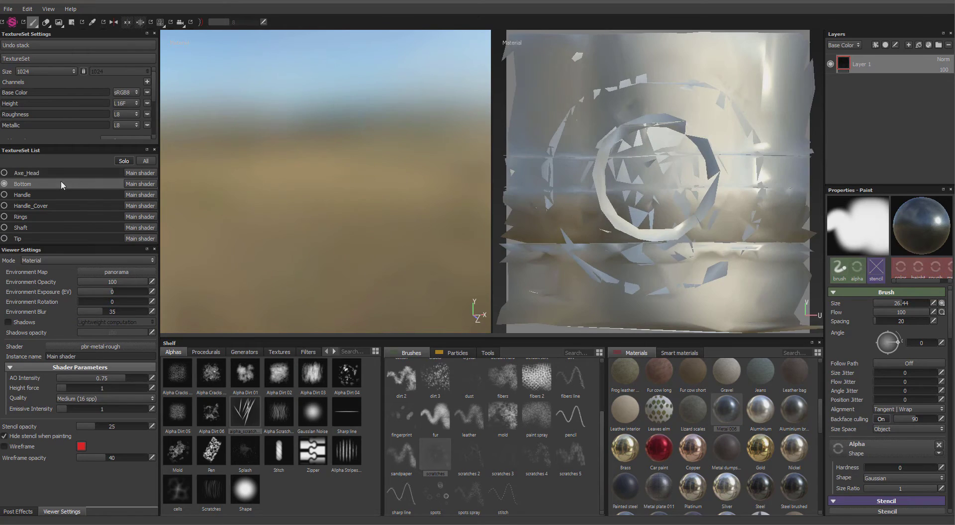
pyautogui.keyDown('alt'); pyautogui.moveTo(375, 264); pyautogui.dragTo(368, 132); pyautogui.keyUp('alt')
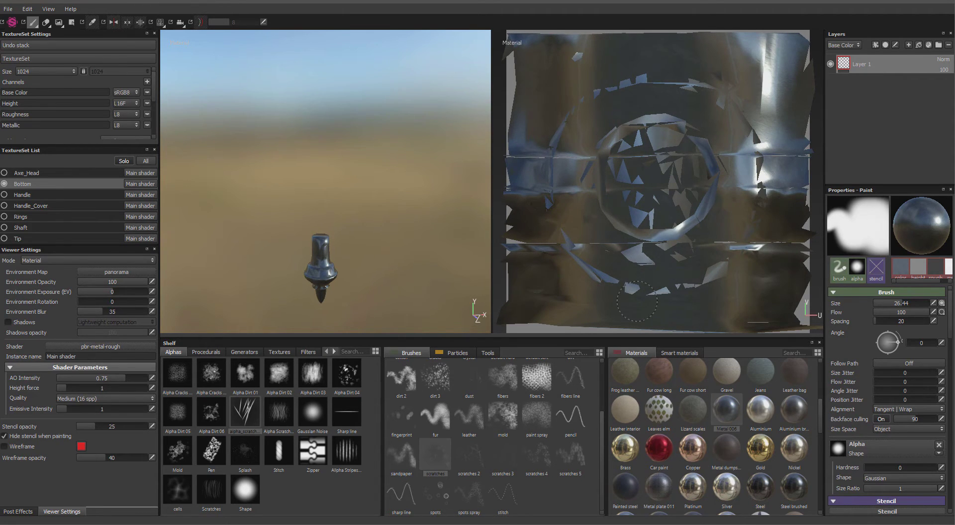
# Step: Apply Fur cow short to the Handle and paint Handle_Cover fully in Crab shell
pyautogui.click(45, 195)
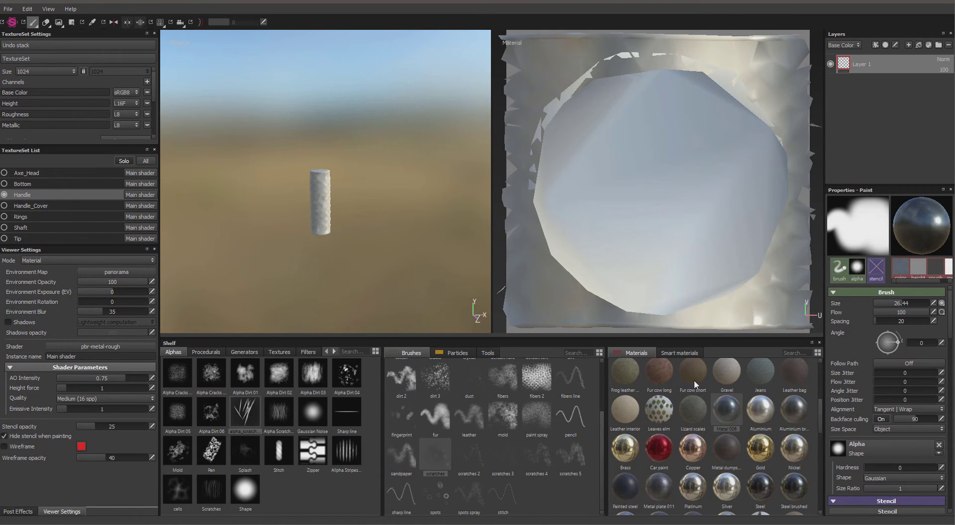
pyautogui.moveTo(695, 384); pyautogui.dragTo(543, 73)
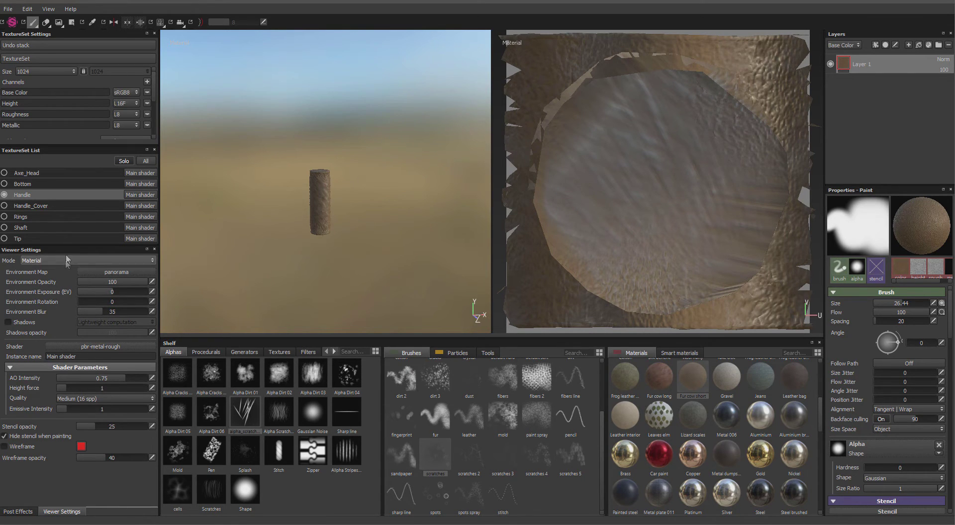
pyautogui.click(67, 206)
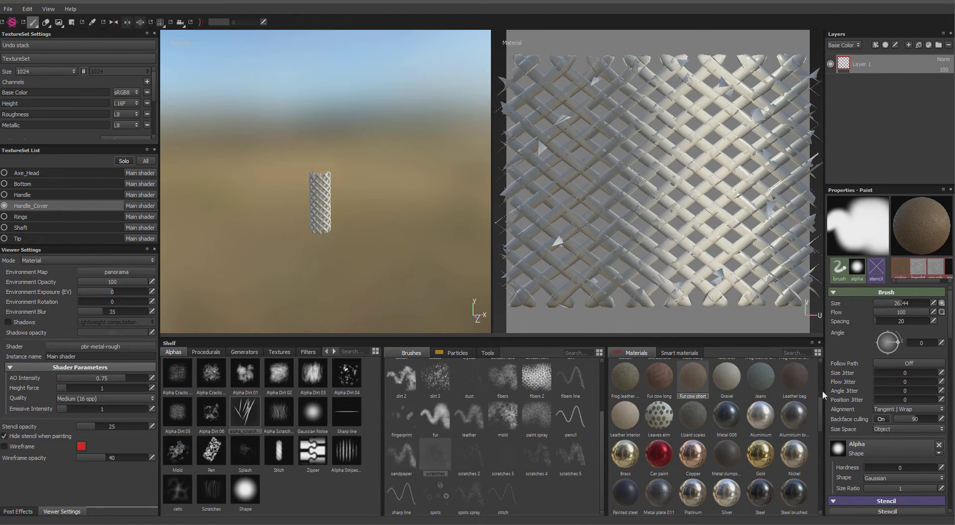
pyautogui.moveTo(822, 402); pyautogui.dragTo(820, 381)
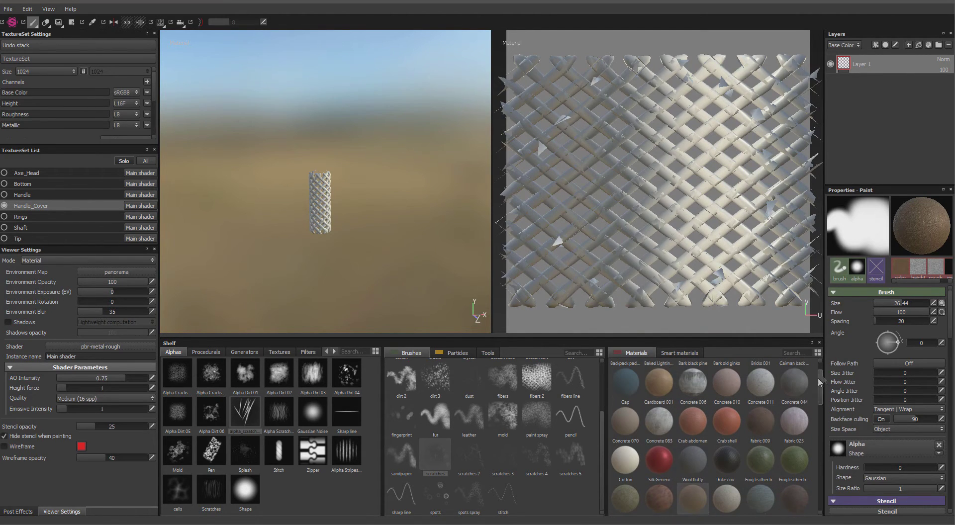
pyautogui.click(727, 422)
pyautogui.moveTo(666, 157)
pyautogui.mouseDown()
pyautogui.moveTo(634, 104)
pyautogui.moveTo(586, 90)
pyautogui.moveTo(571, 105)
pyautogui.moveTo(548, 301)
pyautogui.moveTo(674, 296)
pyautogui.moveTo(734, 261)
pyautogui.moveTo(748, 141)
pyautogui.moveTo(759, 228)
pyautogui.moveTo(787, 79)
pyautogui.moveTo(736, 260)
pyautogui.moveTo(618, 294)
pyautogui.mouseUp()
pyautogui.moveTo(791, 90)
pyautogui.mouseDown()
pyautogui.moveTo(796, 63)
pyautogui.moveTo(549, 89)
pyautogui.moveTo(517, 139)
pyautogui.moveTo(543, 318)
pyautogui.moveTo(524, 239)
pyautogui.moveTo(531, 305)
pyautogui.moveTo(615, 162)
pyautogui.moveTo(804, 73)
pyautogui.moveTo(780, 303)
pyautogui.moveTo(700, 275)
pyautogui.moveTo(674, 251)
pyautogui.moveTo(766, 103)
pyautogui.moveTo(737, 85)
pyautogui.moveTo(668, 174)
pyautogui.moveTo(672, 239)
pyautogui.moveTo(696, 246)
pyautogui.moveTo(653, 260)
pyautogui.moveTo(532, 225)
pyautogui.moveTo(571, 155)
pyautogui.mouseUp()
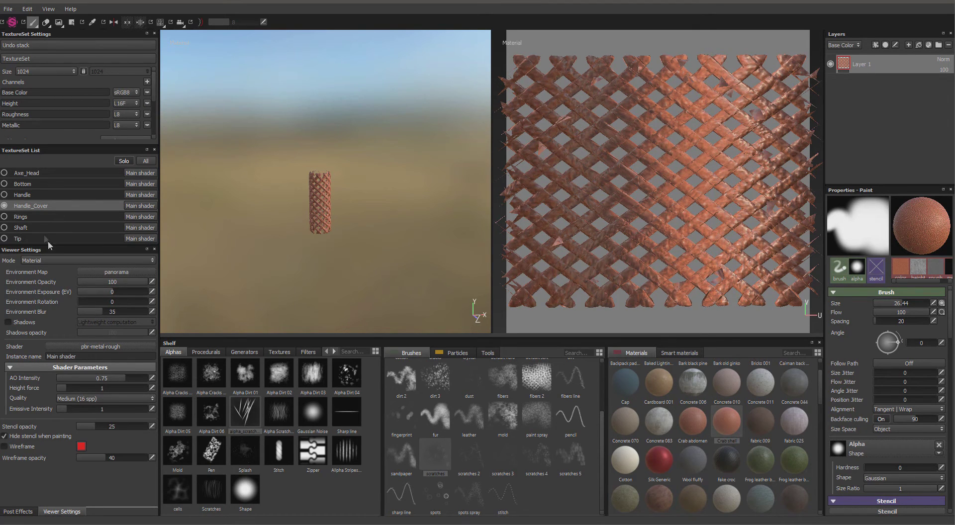
# Step: Paint the Rings texture set with Brass, including the lower ring strip
pyautogui.click(40, 217)
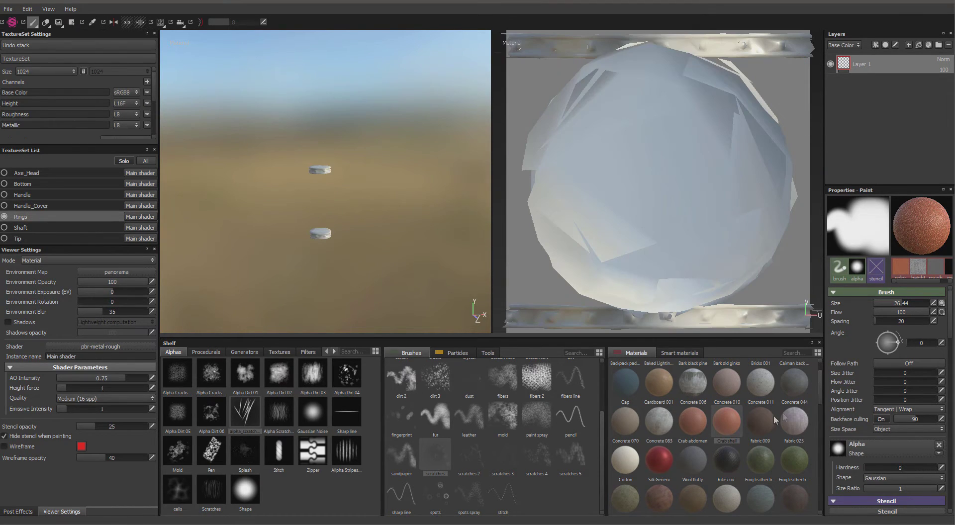
pyautogui.moveTo(821, 392); pyautogui.dragTo(821, 427)
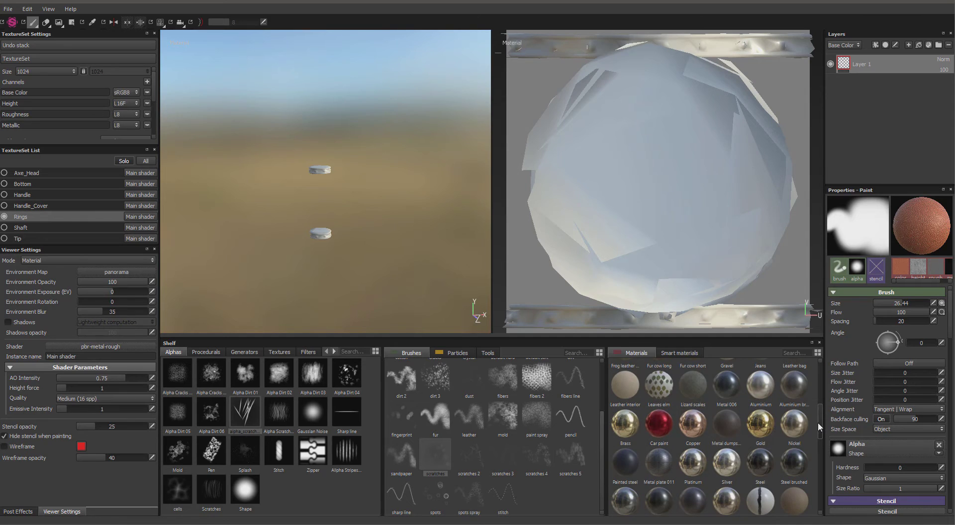
pyautogui.click(625, 431)
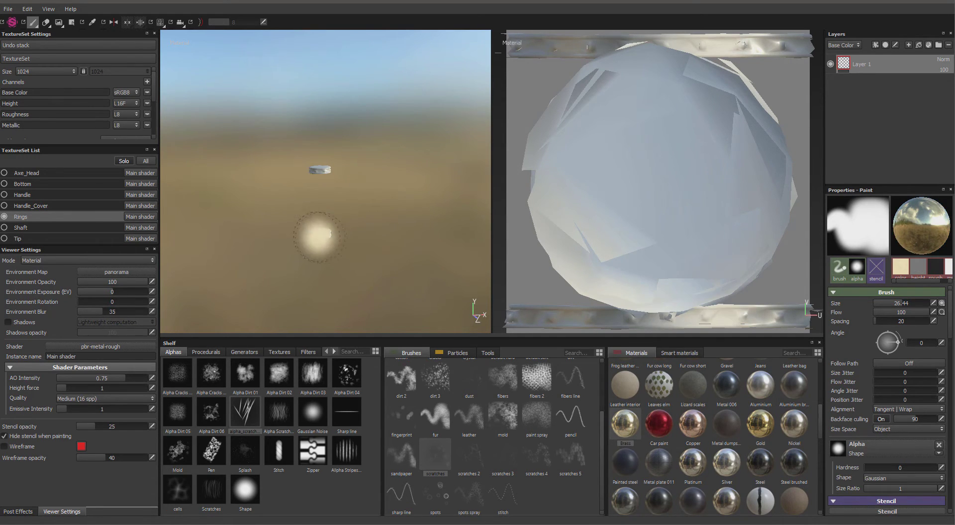
pyautogui.moveTo(776, 134)
pyautogui.mouseDown()
pyautogui.moveTo(641, 67)
pyautogui.moveTo(791, 47)
pyautogui.moveTo(798, 154)
pyautogui.mouseUp()
pyautogui.moveTo(769, 322); pyautogui.dragTo(621, 323)
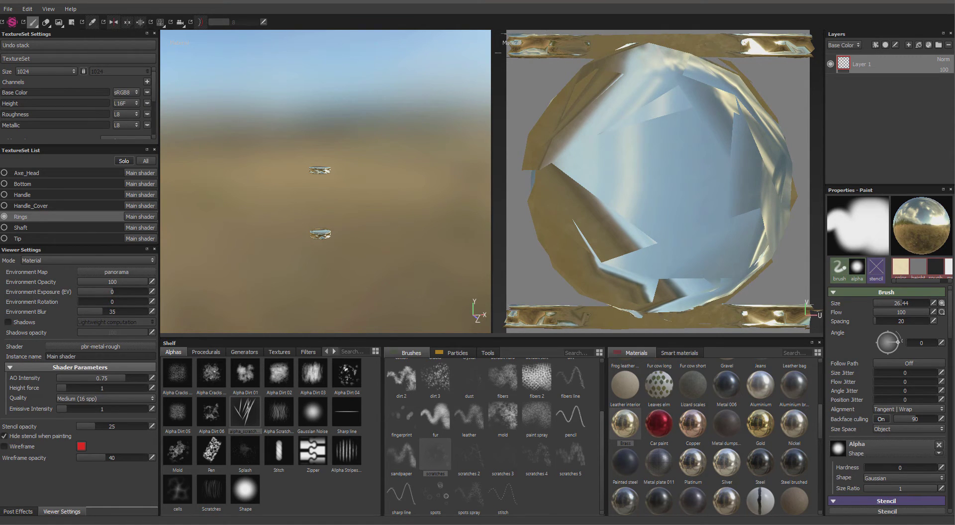
# Step: Paint the Shaft in Metal 006, then solo the Tip texture set and frame it
pyautogui.click(68, 227)
pyautogui.click(734, 389)
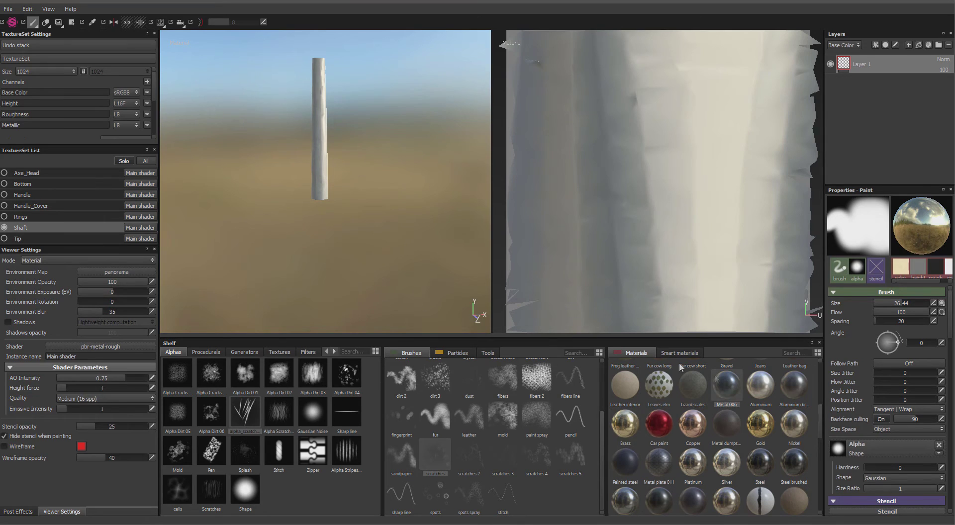
pyautogui.moveTo(551, 50)
pyautogui.mouseDown()
pyautogui.moveTo(773, 66)
pyautogui.moveTo(736, 118)
pyautogui.moveTo(791, 199)
pyautogui.moveTo(537, 248)
pyautogui.moveTo(801, 299)
pyautogui.moveTo(671, 331)
pyautogui.mouseUp()
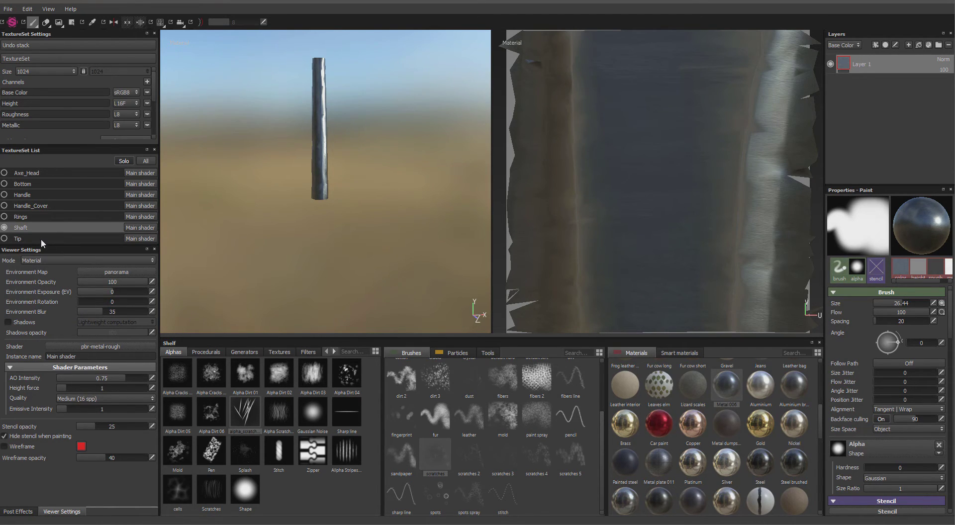
pyautogui.click(20, 238)
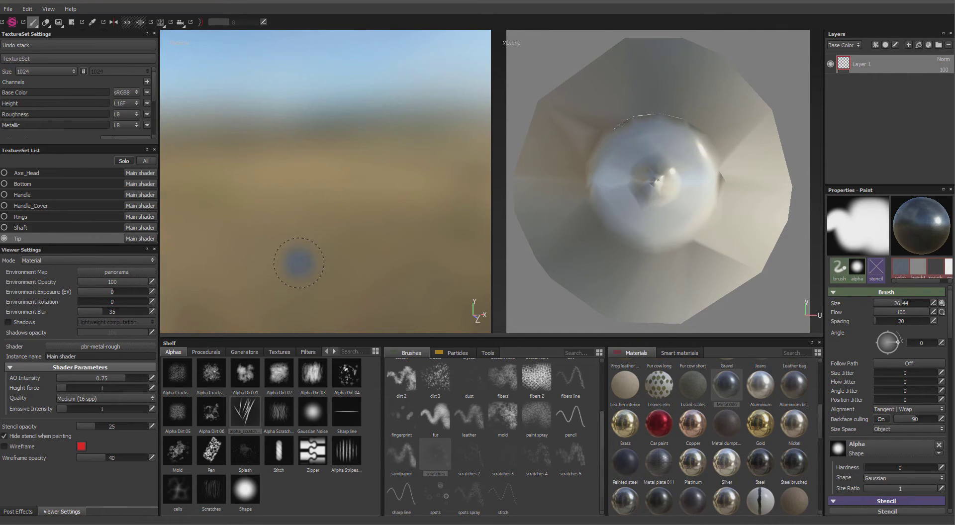
pyautogui.moveTo(354, 204); pyautogui.dragTo(347, 285, button='middle')
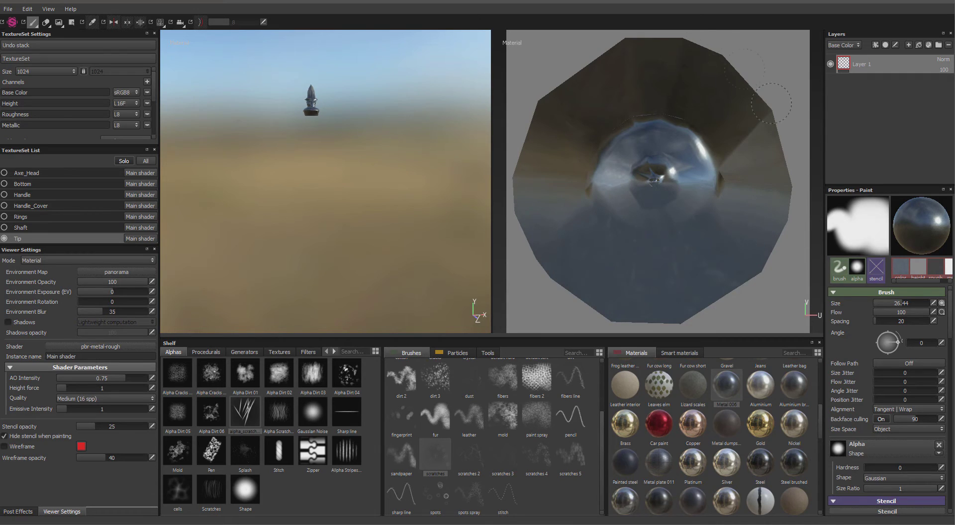
# Step: Turn off Solo to show the whole textured axe and orbit around it
pyautogui.click(123, 162)
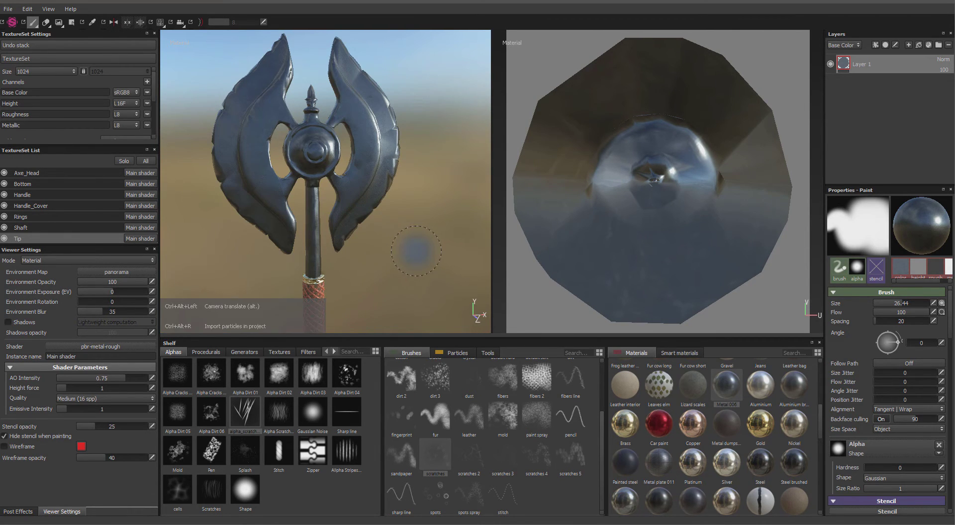
pyautogui.keyDown('alt'); pyautogui.moveTo(415, 251); pyautogui.dragTo(414, 202); pyautogui.keyUp('alt')
pyautogui.scroll(-5, 428, 211)
pyautogui.scroll(5, 426, 219)
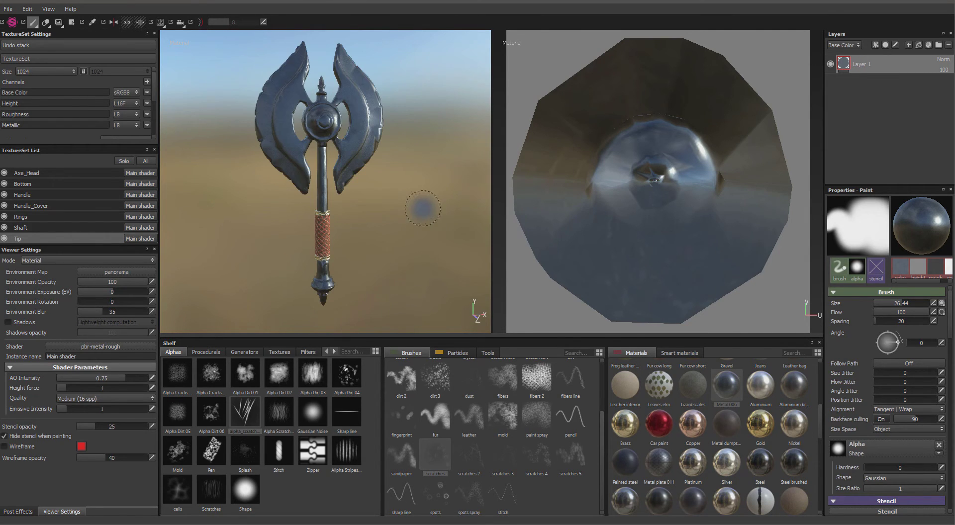
pyautogui.scroll(-5, 424, 211)
pyautogui.scroll(5, 426, 215)
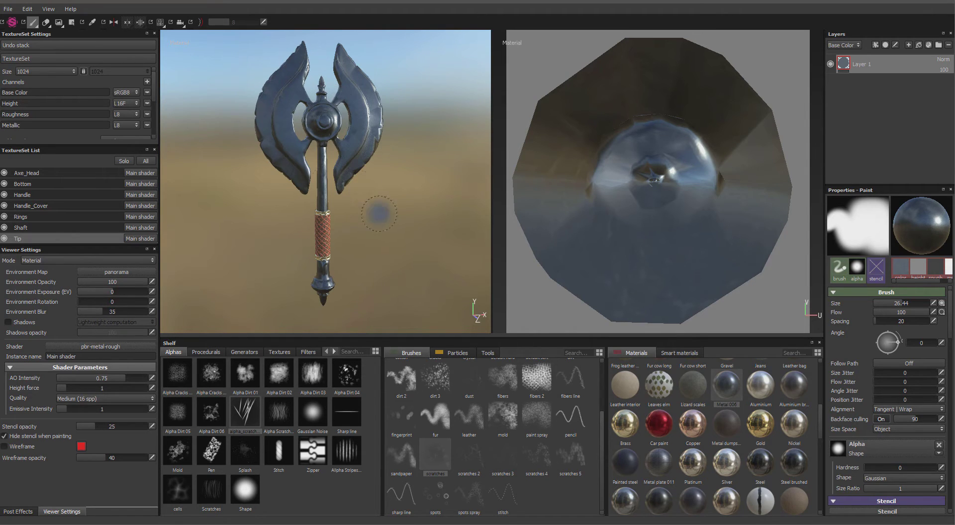
# Step: Make Axe_Head the active texture set, turn it side-on, and solo it
pyautogui.click(63, 175)
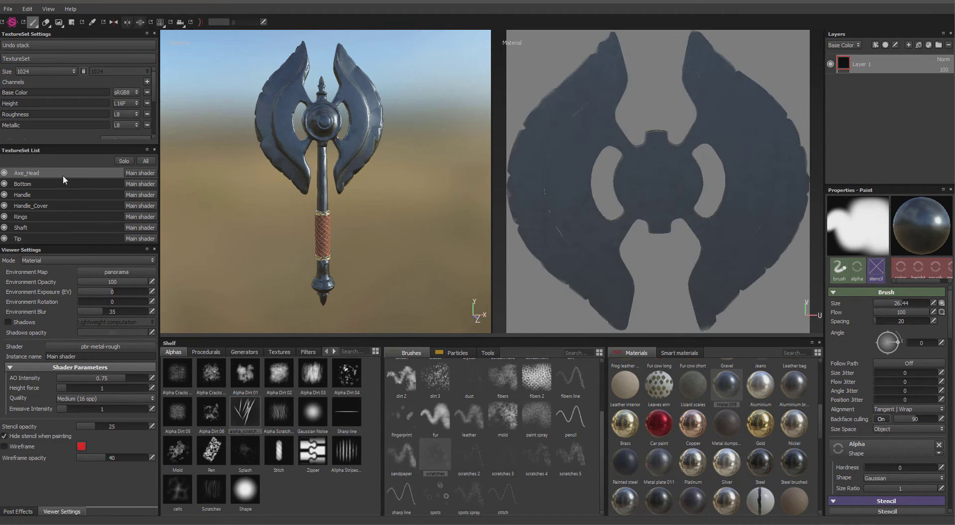
pyautogui.keyDown('alt'); pyautogui.moveTo(397, 273); pyautogui.dragTo(398, 293, button='middle'); pyautogui.keyUp('alt')
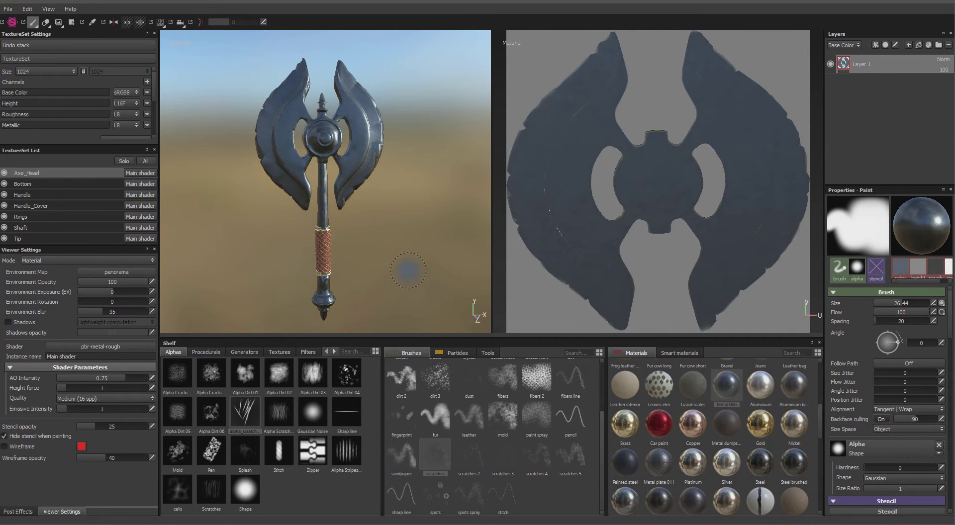
pyautogui.moveTo(408, 270)
pyautogui.keyDown('alt'); pyautogui.mouseDown()
pyautogui.moveTo(452, 277)
pyautogui.moveTo(223, 264)
pyautogui.moveTo(396, 271)
pyautogui.mouseUp(); pyautogui.keyUp('alt')
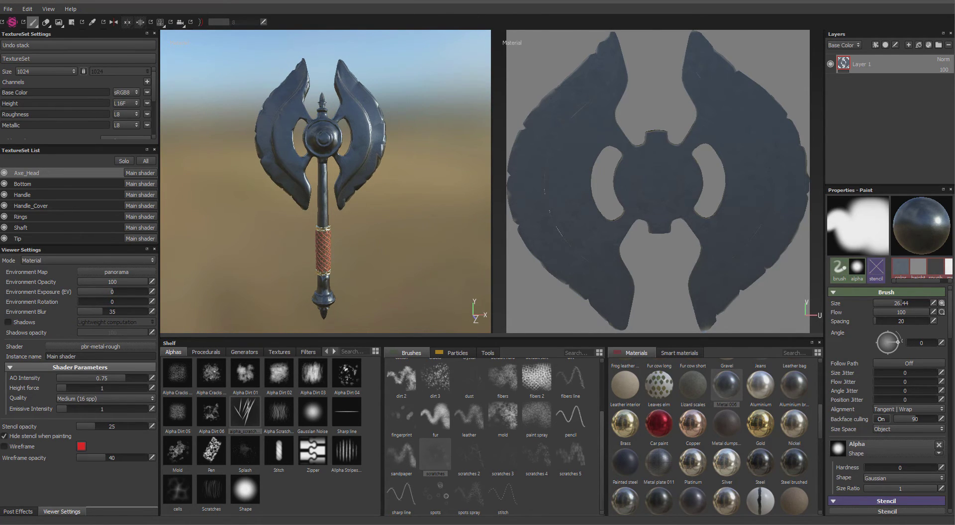
pyautogui.click(124, 162)
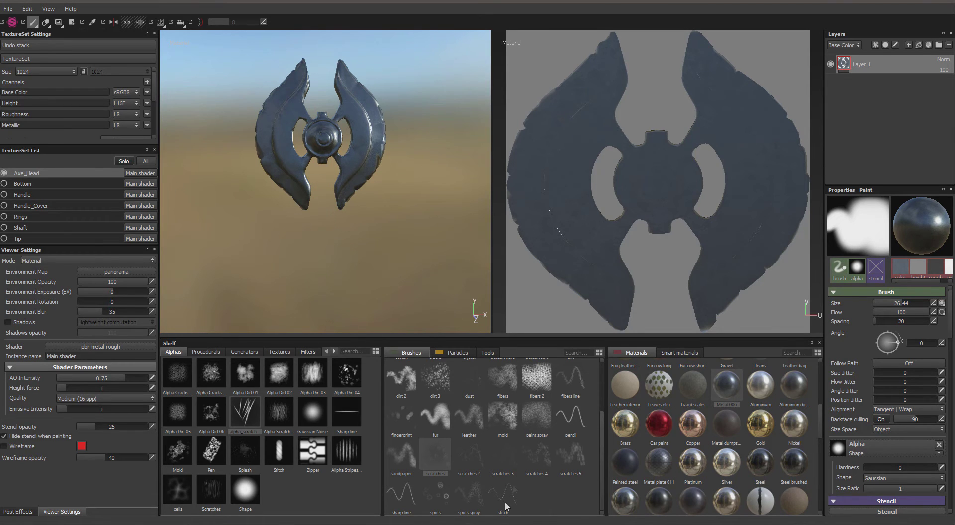
# Step: Load the cracks brush preset with the red Silk Generic material
pyautogui.moveTo(600, 429); pyautogui.dragTo(601, 390)
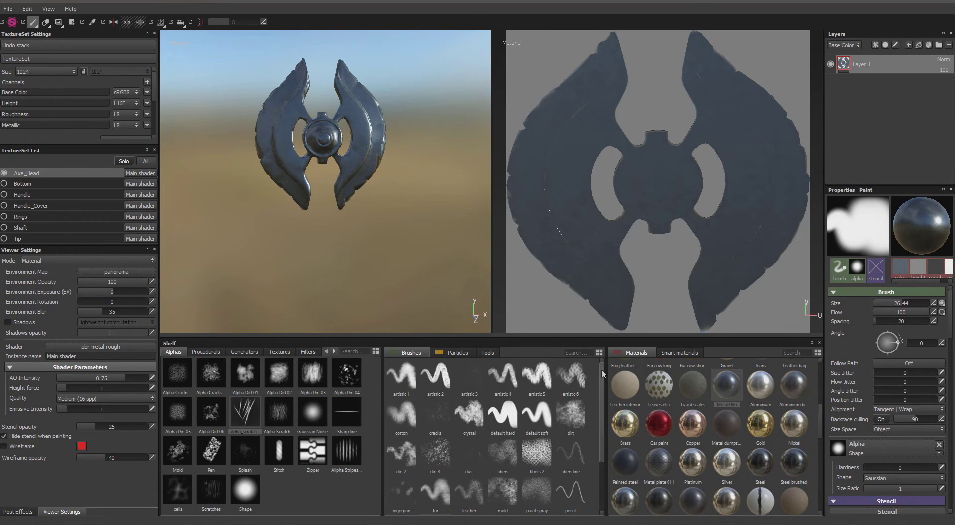
pyautogui.click(436, 421)
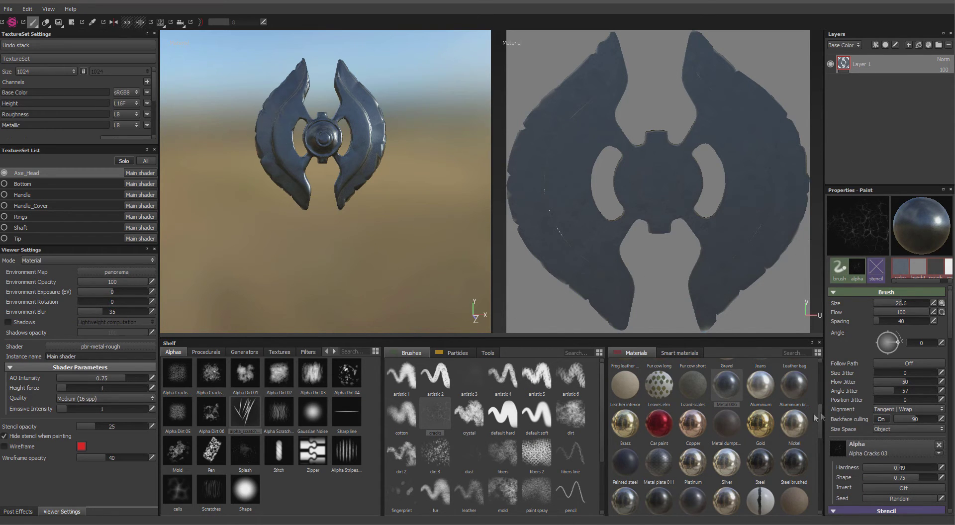
pyautogui.scroll(3, 741, 429)
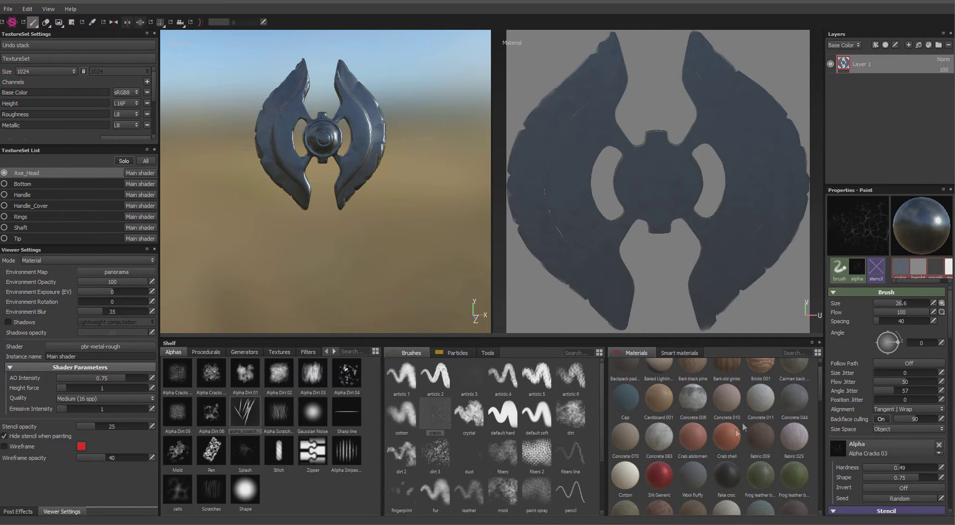
pyautogui.click(656, 475)
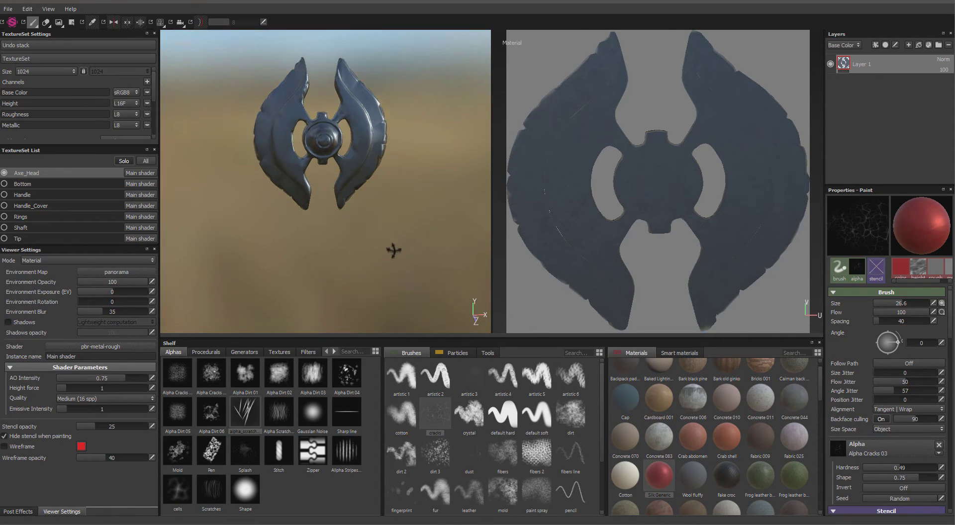
# Step: Paint red cracks down the right blade, the upper left blade and the central hub
pyautogui.scroll(3, 403, 230)
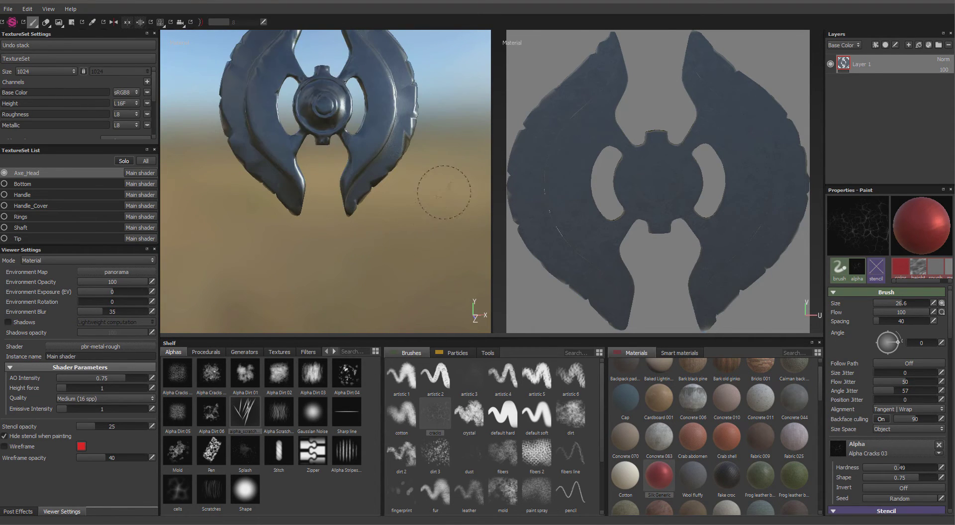
pyautogui.moveTo(444, 193)
pyautogui.keyDown('alt'); pyautogui.mouseDown(button='middle')
pyautogui.moveTo(439, 269)
pyautogui.moveTo(447, 254)
pyautogui.moveTo(433, 273)
pyautogui.mouseUp(button='middle'); pyautogui.keyUp('alt')
pyautogui.scroll(2, 448, 253)
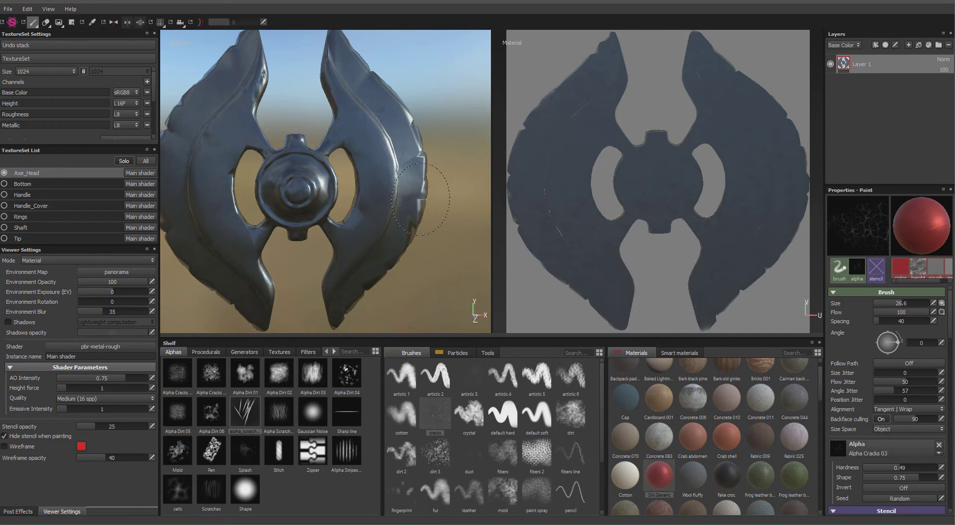
pyautogui.moveTo(359, 121); pyautogui.dragTo(365, 228)
pyautogui.click(207, 127)
pyautogui.click(296, 185)
# Step: Switch to the dirt brush and dab red dirt along the right blade edge
pyautogui.click(572, 415)
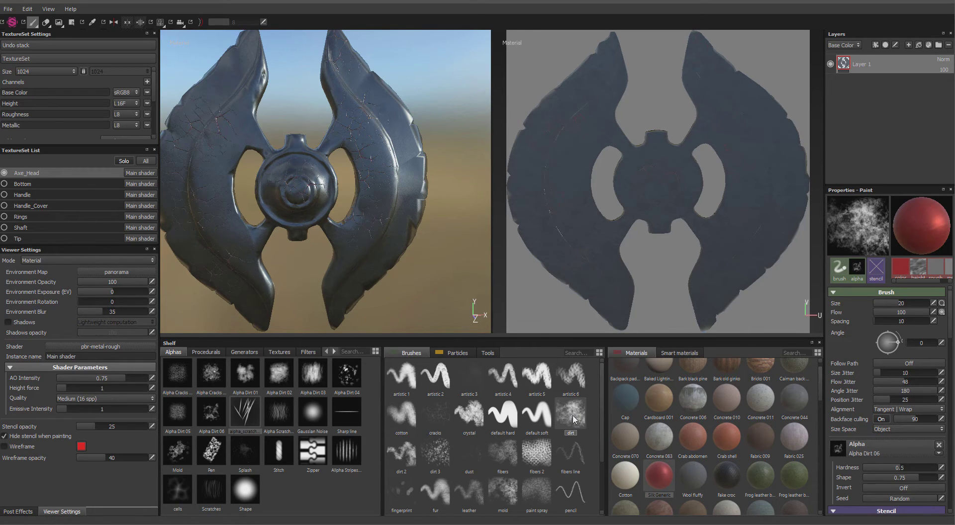
pyautogui.hotkey('ctrl', 'z')
pyautogui.moveTo(418, 147)
pyautogui.mouseDown()
pyautogui.moveTo(423, 219)
pyautogui.moveTo(408, 235)
pyautogui.moveTo(428, 191)
pyautogui.mouseUp()
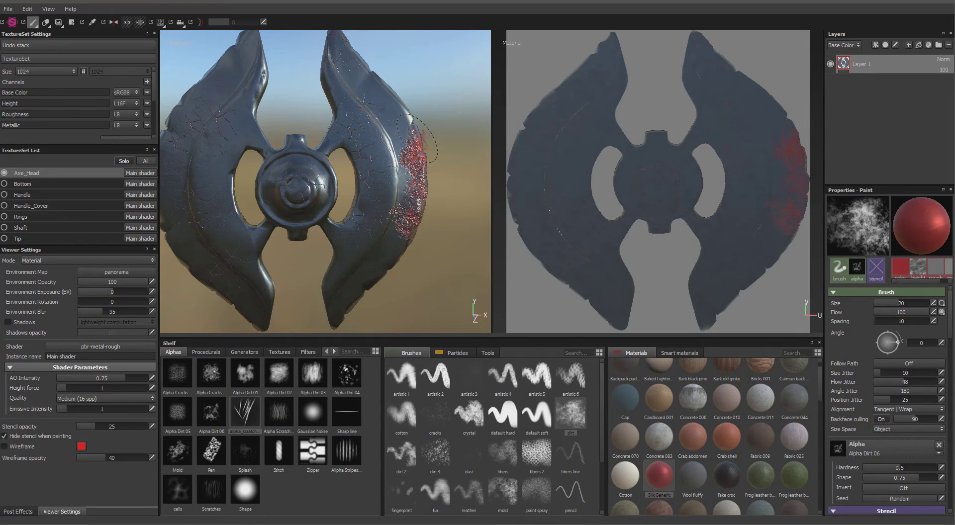
pyautogui.moveTo(417, 137); pyautogui.dragTo(416, 138)
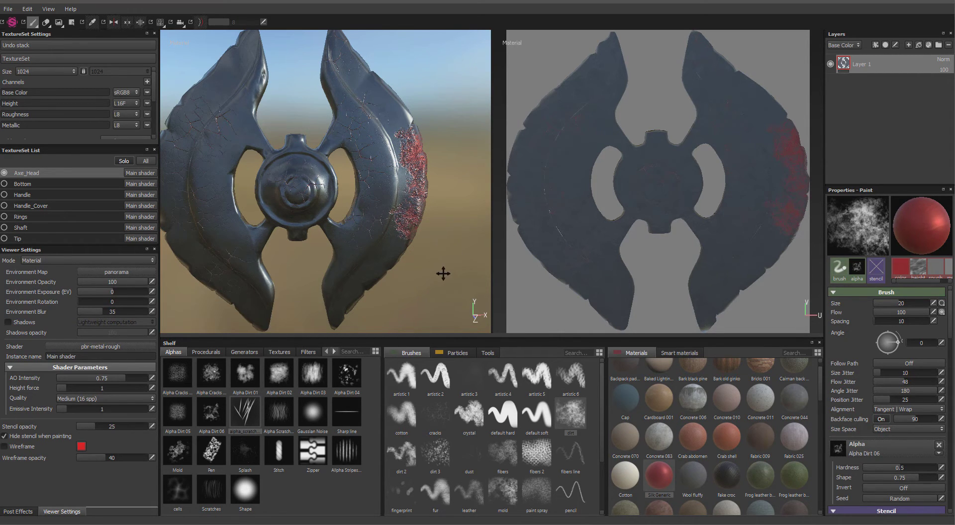
# Step: Paint red dirt along the axe's left edge and the right wing tip
pyautogui.keyDown('alt'); pyautogui.moveTo(443, 273); pyautogui.dragTo(469, 271); pyautogui.keyUp('alt')
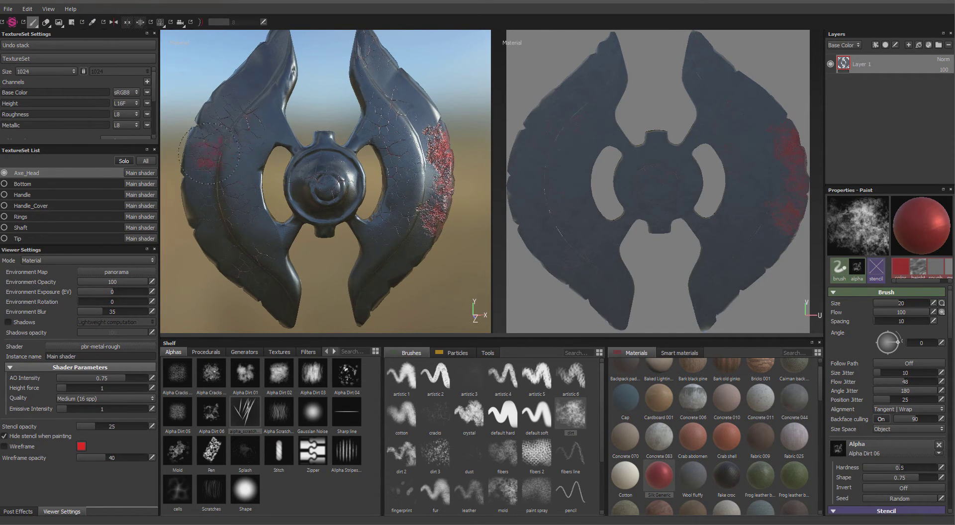
pyautogui.moveTo(191, 143); pyautogui.dragTo(188, 234)
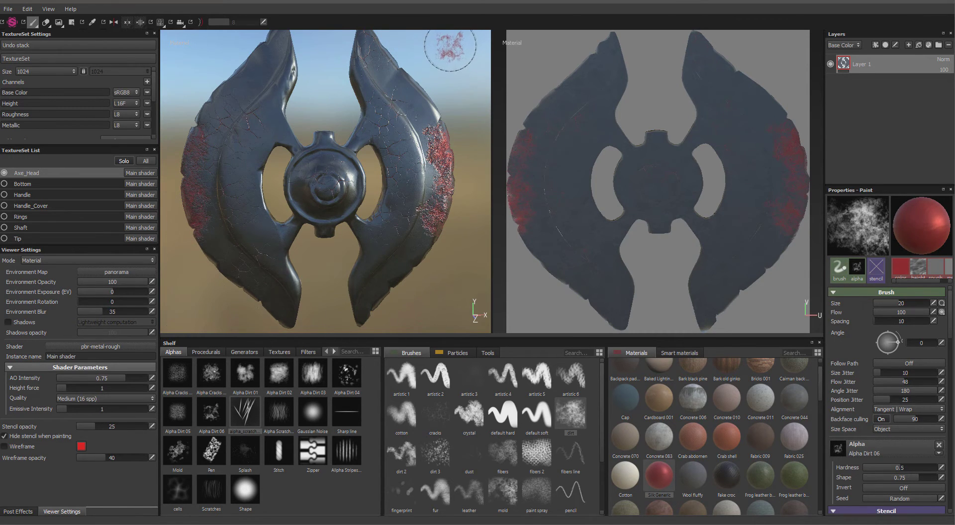
pyautogui.keyDown('alt'); pyautogui.moveTo(452, 40); pyautogui.dragTo(451, 78, button='middle'); pyautogui.keyUp('alt')
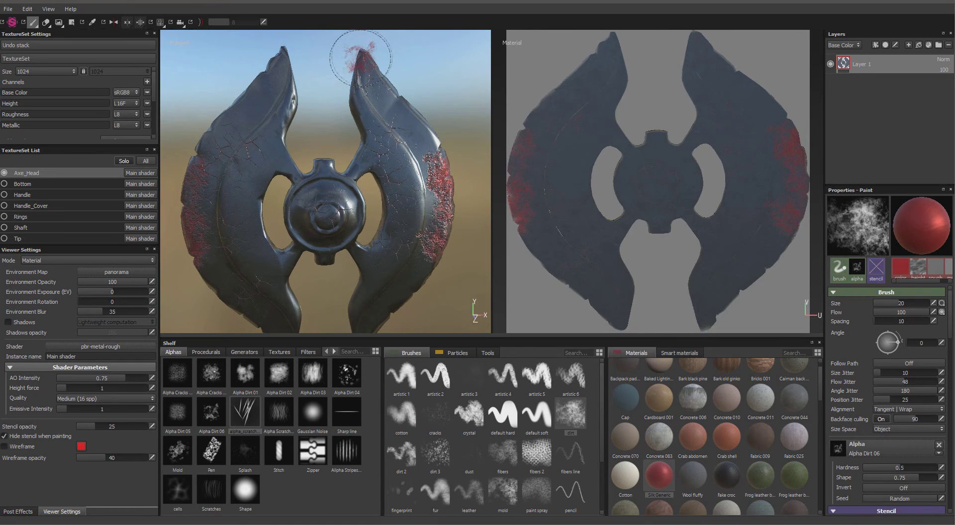
pyautogui.moveTo(376, 56)
pyautogui.mouseDown()
pyautogui.moveTo(352, 47)
pyautogui.moveTo(336, 60)
pyautogui.moveTo(287, 44)
pyautogui.moveTo(279, 53)
pyautogui.mouseUp()
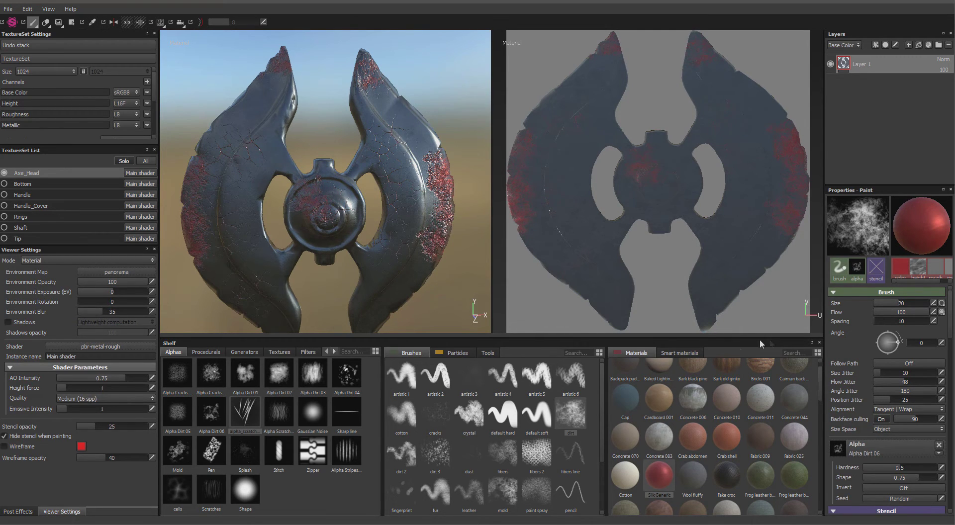
pyautogui.hotkey('ctrl', 'alt')
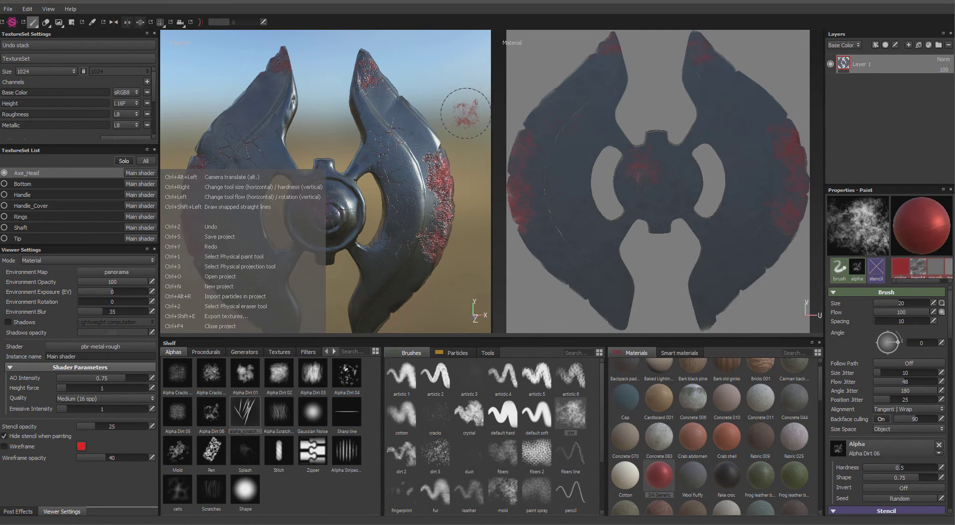
# Step: Shift the axe up in the view and make uniform black the paint material
pyautogui.moveTo(452, 85)
pyautogui.keyDown('ctrl'); pyautogui.keyDown('alt'); pyautogui.mouseDown()
pyautogui.moveTo(462, 75)
pyautogui.moveTo(454, 79)
pyautogui.mouseUp(); pyautogui.keyUp('alt'); pyautogui.keyUp('ctrl')
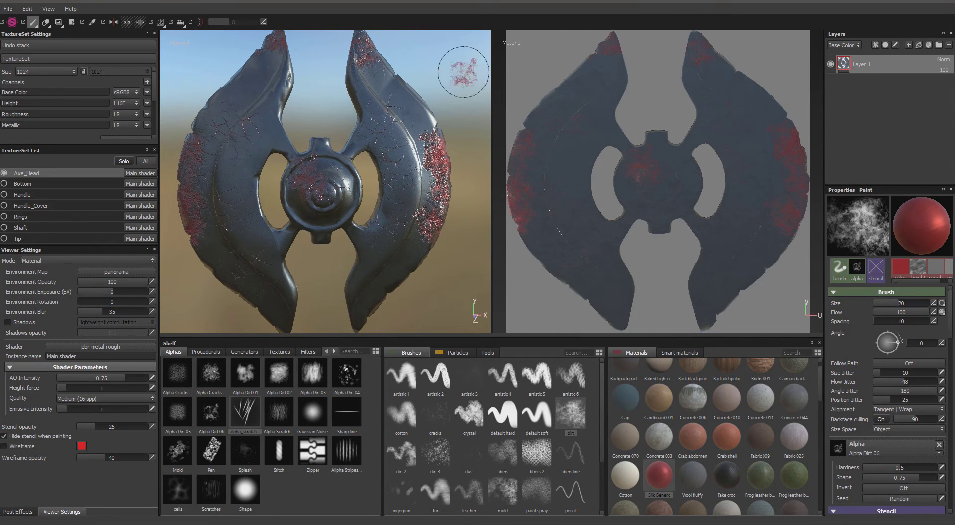
pyautogui.moveTo(820, 387); pyautogui.dragTo(827, 448)
pyautogui.scroll(-5, 809, 477)
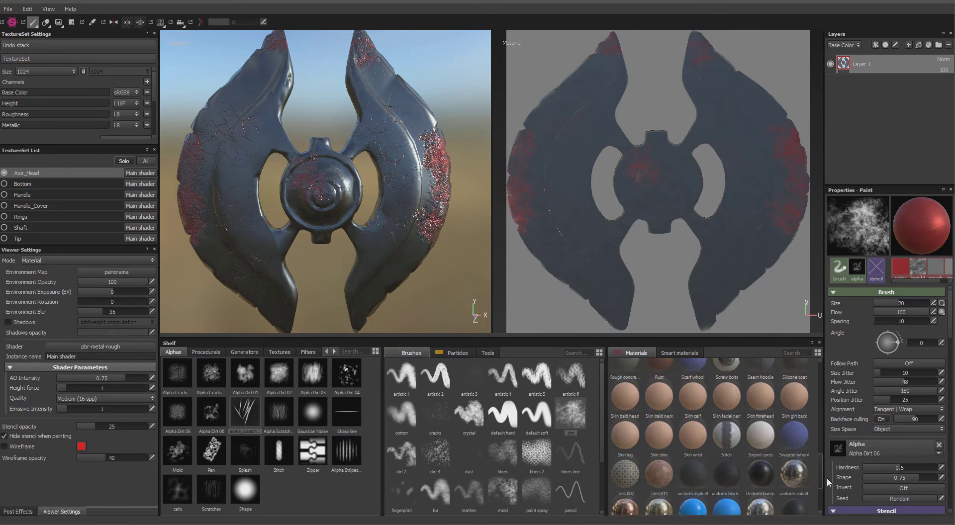
pyautogui.click(729, 458)
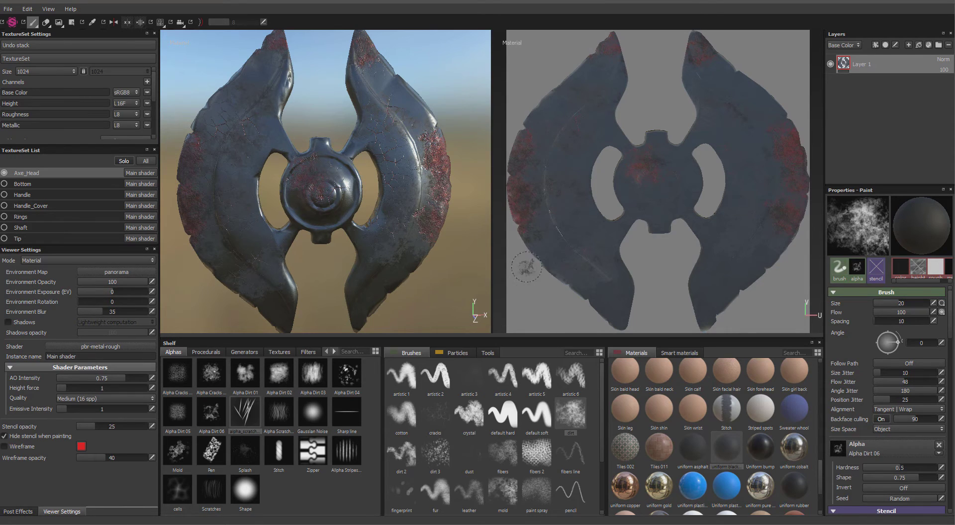
# Step: Return to the cracks brush painting with the red Silk Generic material
pyautogui.click(431, 422)
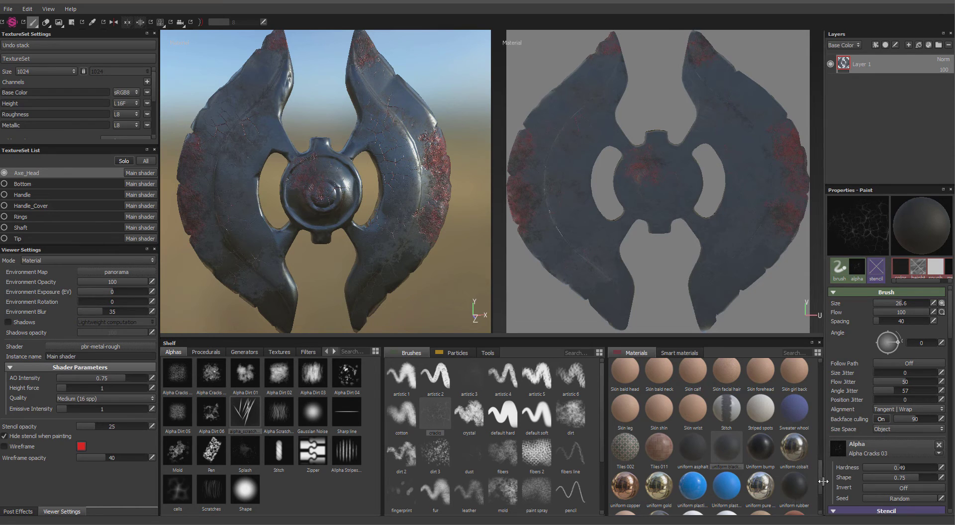
pyautogui.moveTo(823, 470); pyautogui.dragTo(824, 409)
pyautogui.click(665, 386)
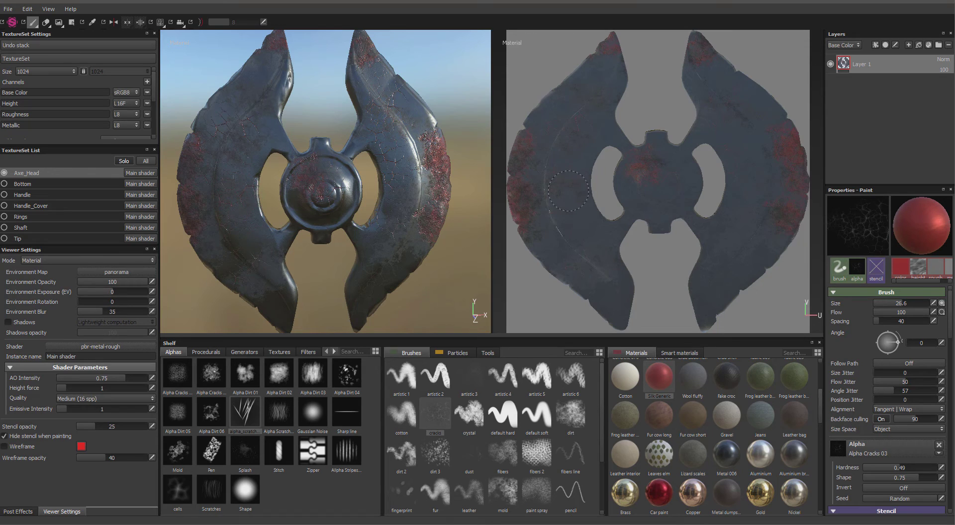
# Step: Solo the Bottom texture set and bring the Bottom piece into view
pyautogui.click(40, 185)
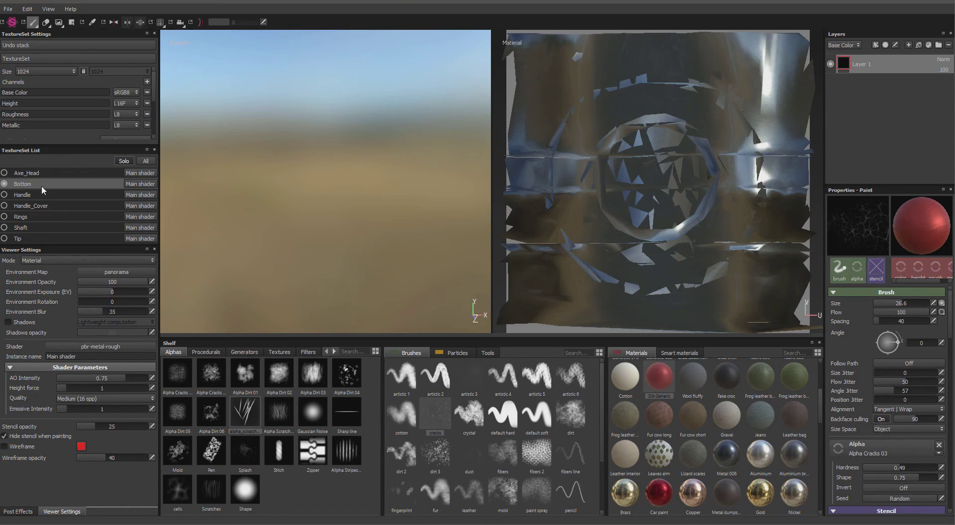
pyautogui.click(53, 173)
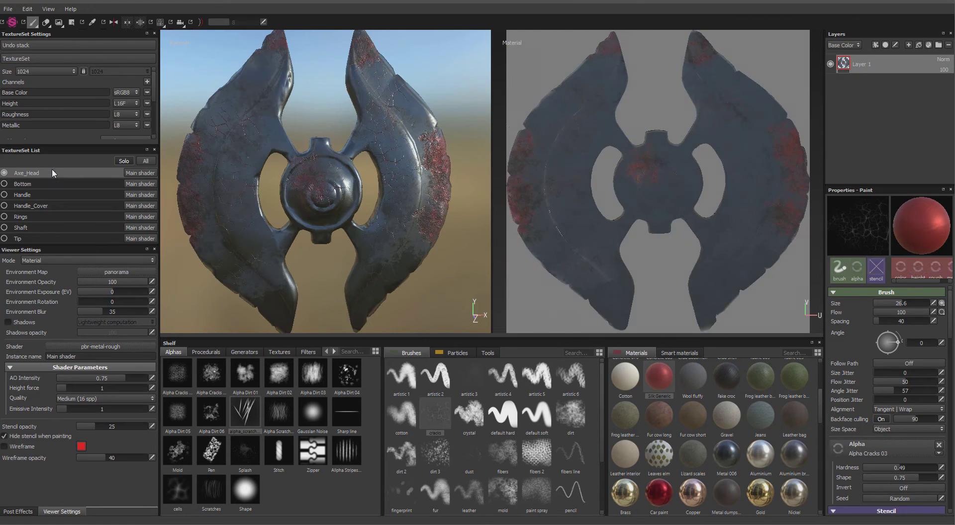
pyautogui.click(145, 162)
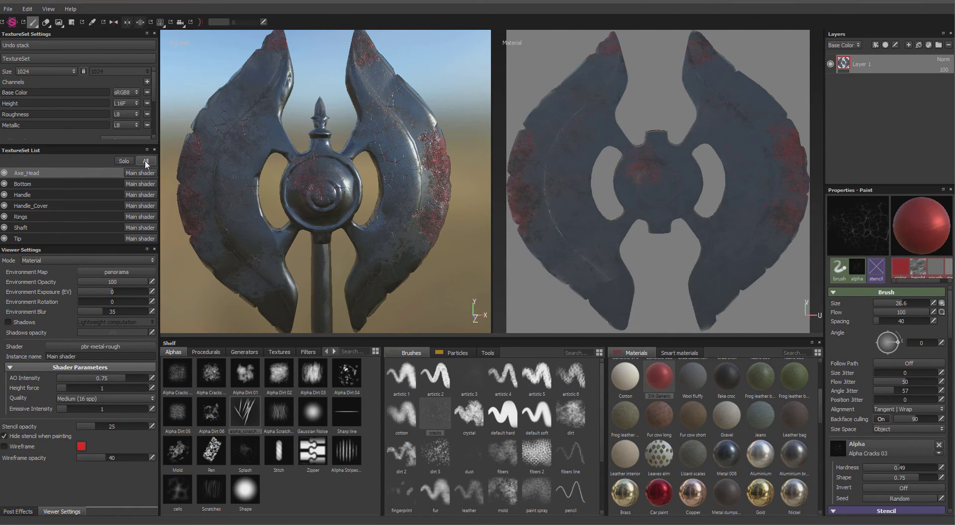
pyautogui.click(52, 181)
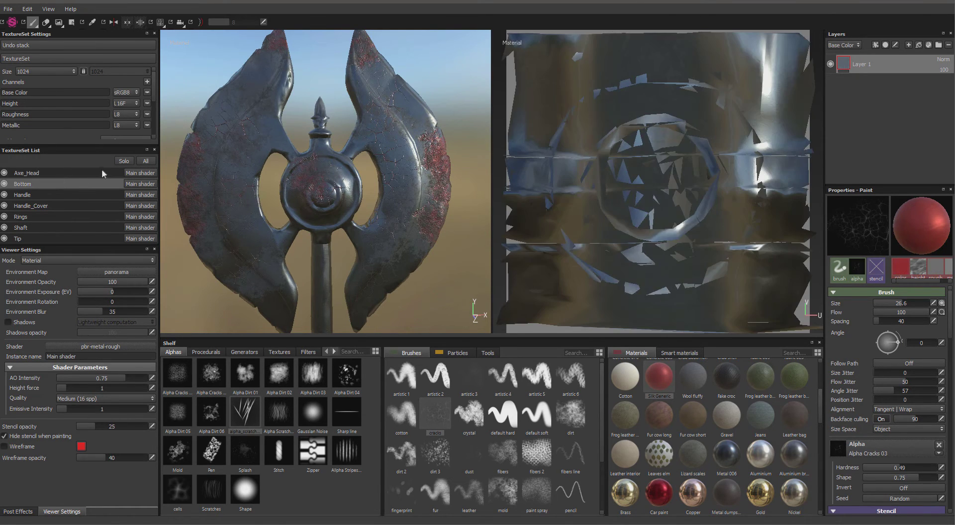
pyautogui.click(121, 163)
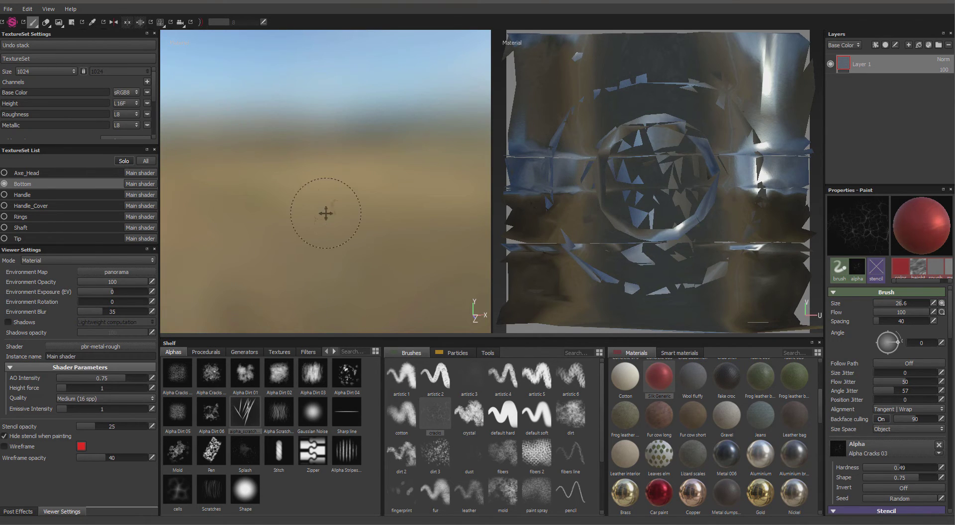
pyautogui.keyDown('alt'); pyautogui.moveTo(347, 252); pyautogui.dragTo(369, 42, button='middle'); pyautogui.keyUp('alt')
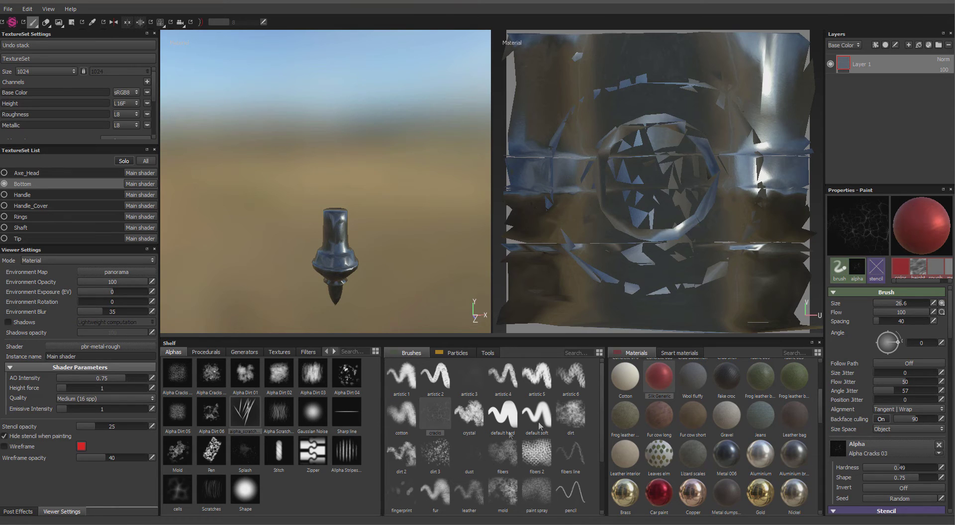
# Step: Paint red dirt on the Bottom piece, undo a uniform black fill, then select Handle
pyautogui.click(570, 414)
pyautogui.moveTo(336, 228); pyautogui.dragTo(343, 234)
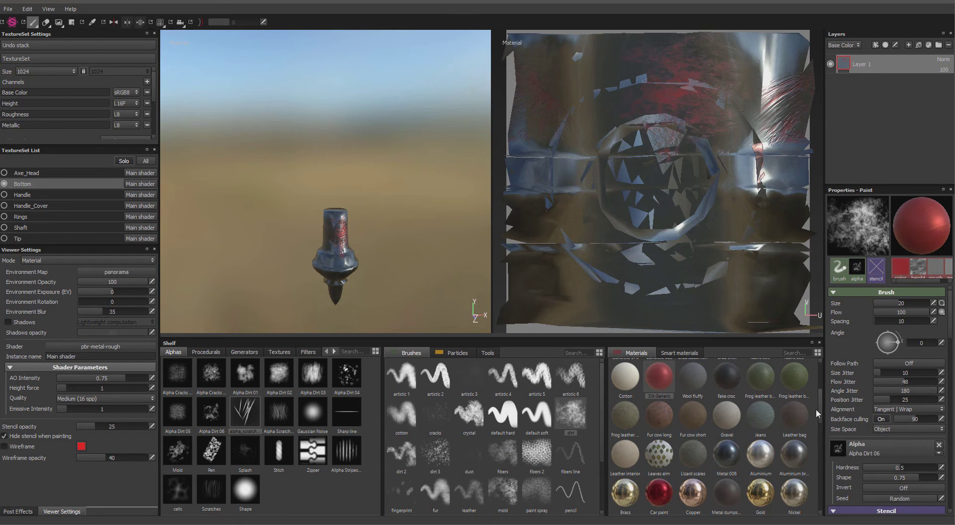
pyautogui.moveTo(819, 408); pyautogui.dragTo(819, 487)
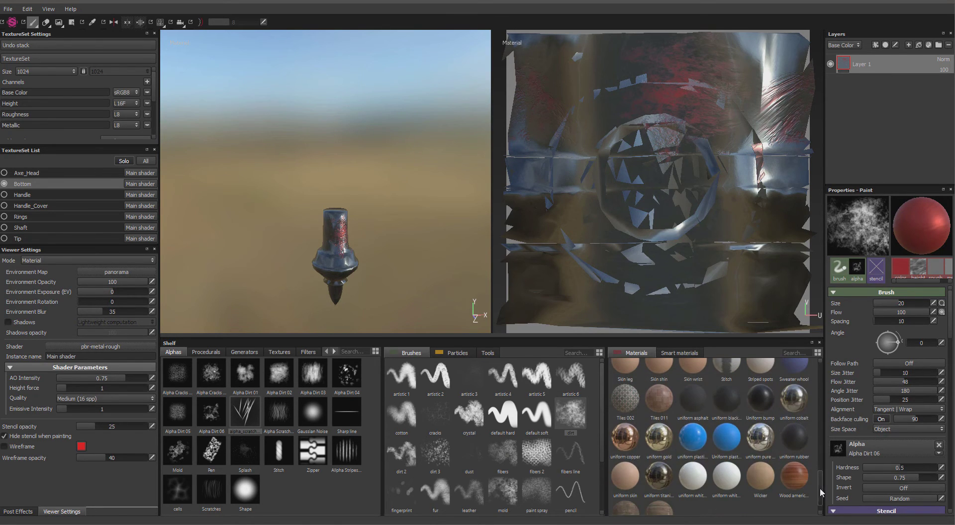
pyautogui.click(727, 399)
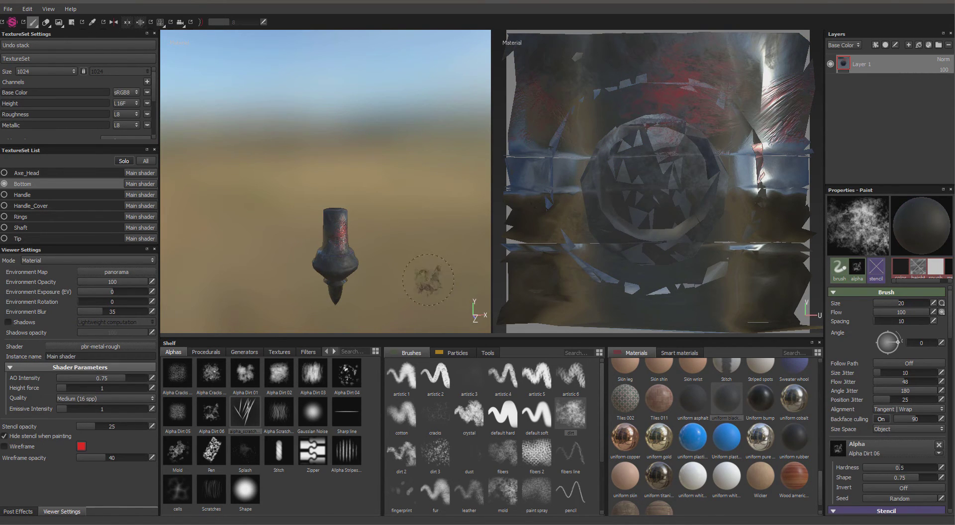
pyautogui.press('ctrl')
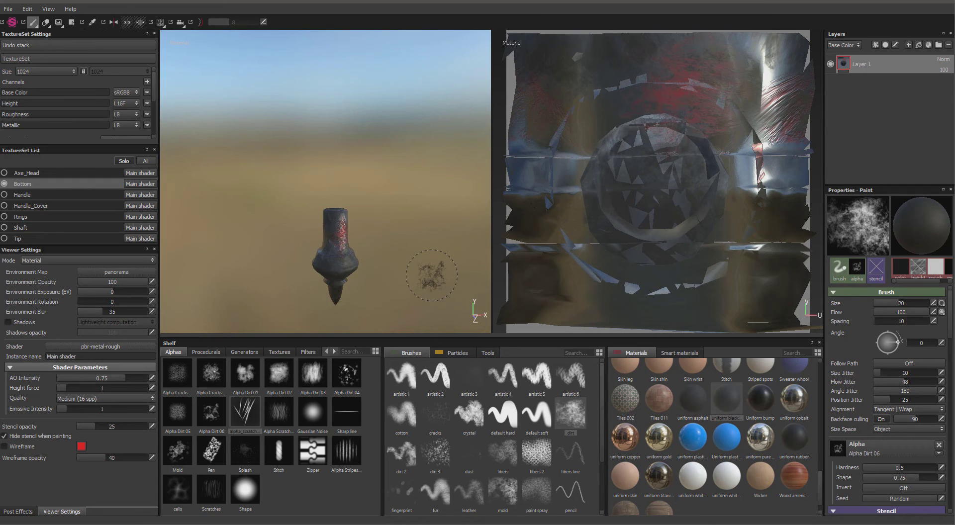
pyautogui.hotkey('ctrl', 'z')
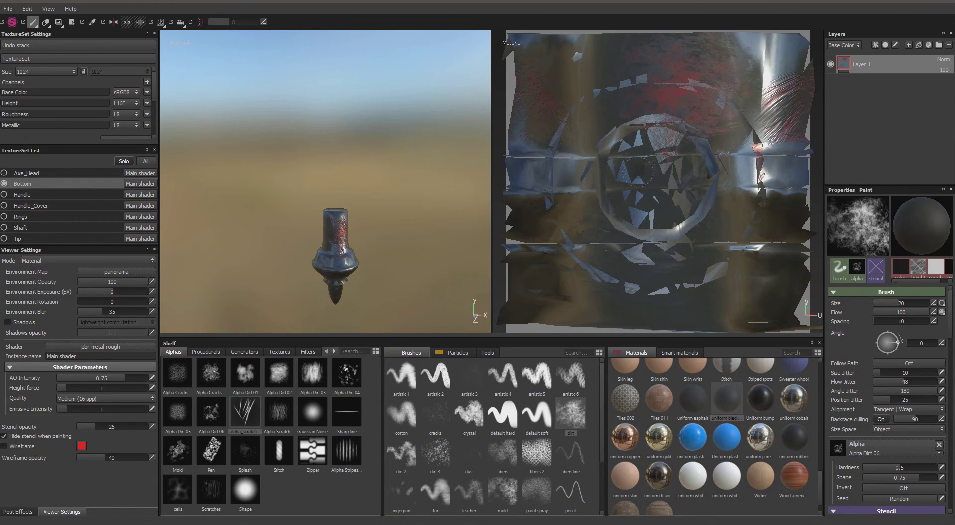
pyautogui.click(62, 194)
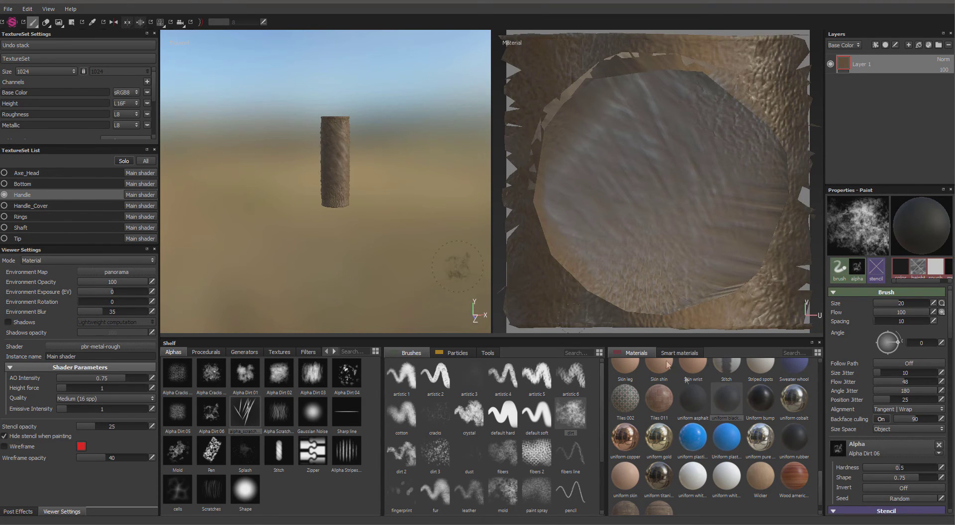
# Step: Choose the red Silk Generic material and paint grime onto the handle cylinder
pyautogui.moveTo(821, 478); pyautogui.dragTo(810, 410)
pyautogui.click(656, 432)
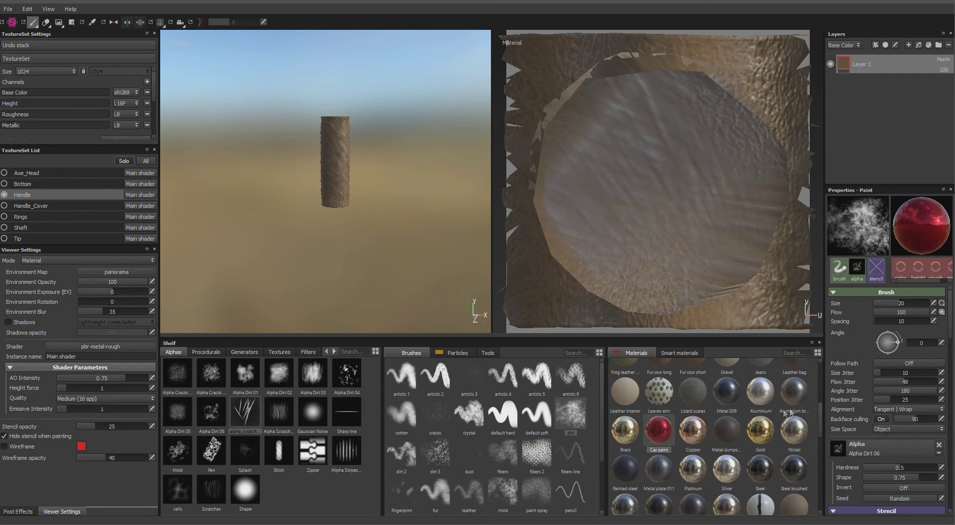
pyautogui.scroll(3, 819, 419)
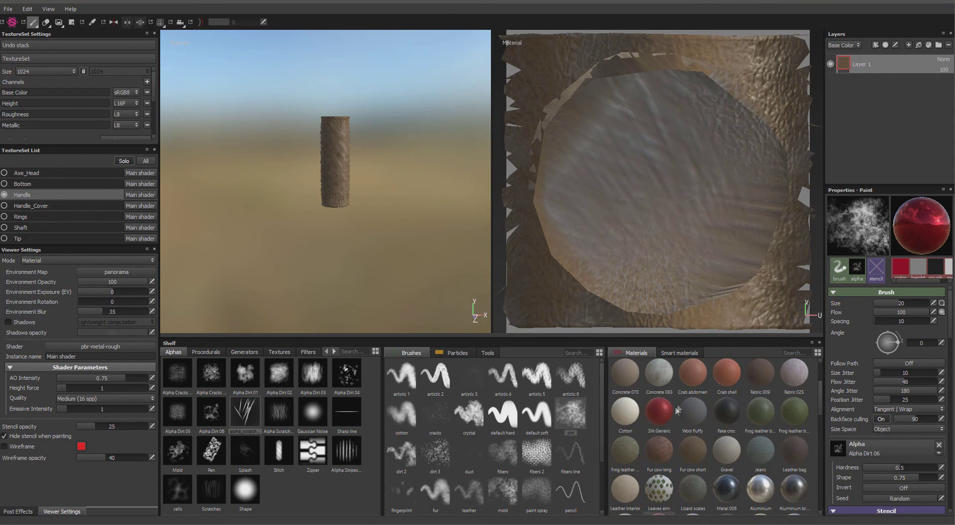
pyautogui.click(658, 412)
pyautogui.moveTo(315, 106)
pyautogui.mouseDown()
pyautogui.moveTo(342, 149)
pyautogui.moveTo(343, 179)
pyautogui.mouseUp()
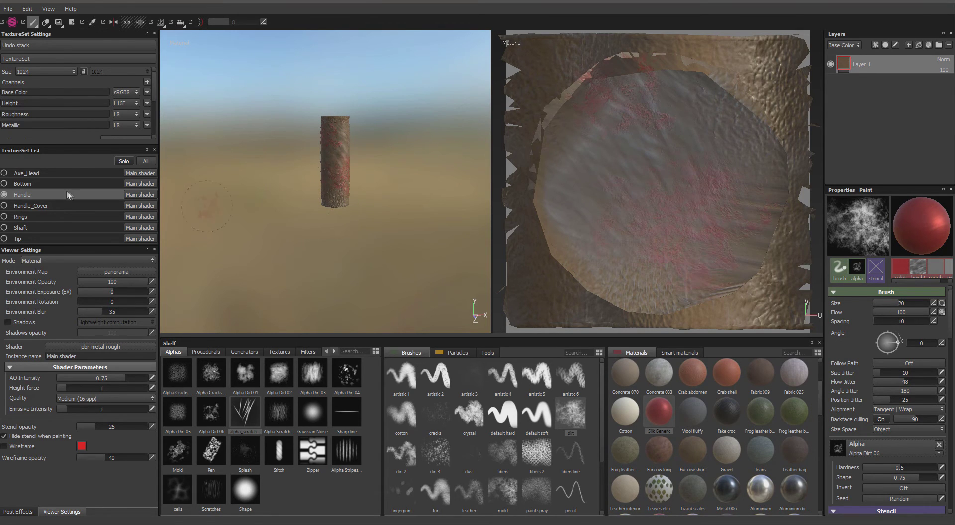
# Step: Paint red grime on the Handle_Cover lattice and the upper ring, then select Shaft
pyautogui.click(43, 206)
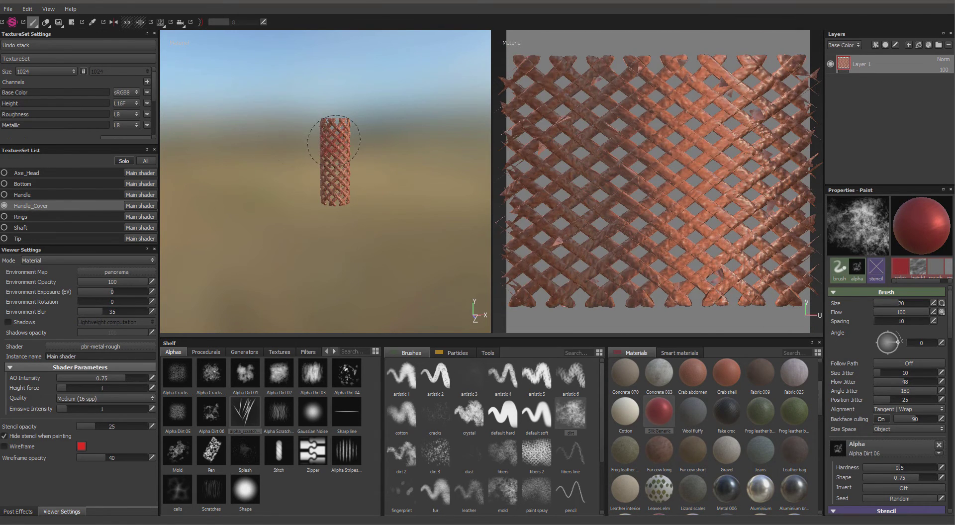
pyautogui.moveTo(337, 188)
pyautogui.mouseDown()
pyautogui.moveTo(328, 159)
pyautogui.moveTo(337, 137)
pyautogui.moveTo(332, 188)
pyautogui.mouseUp()
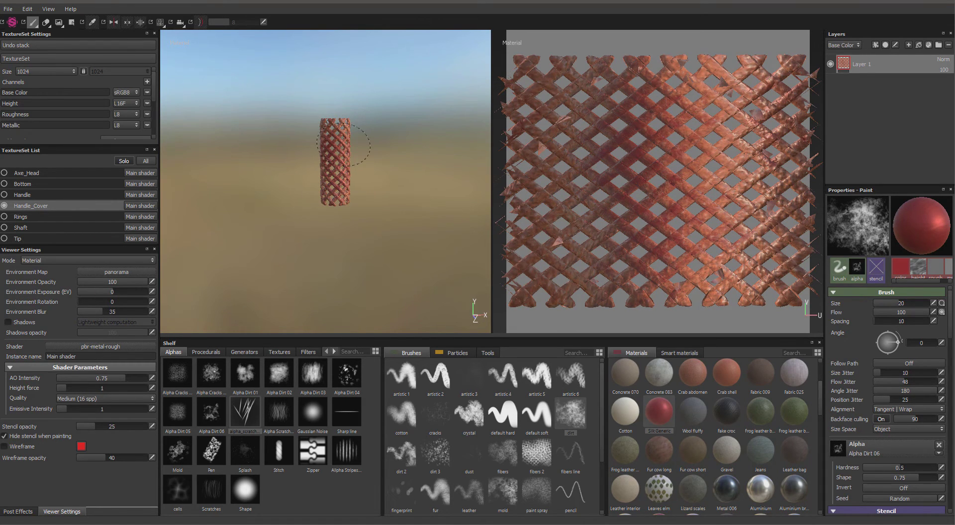
pyautogui.click(67, 217)
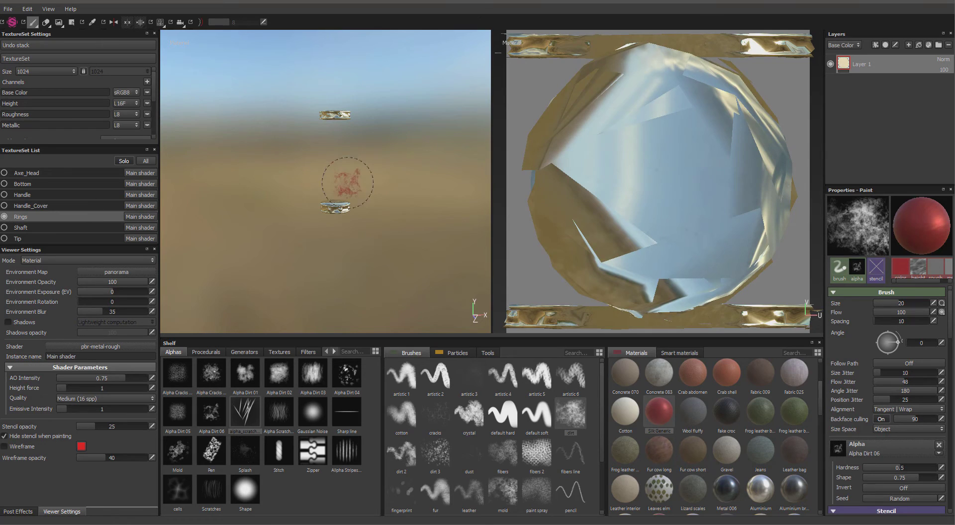
pyautogui.moveTo(343, 139)
pyautogui.mouseDown()
pyautogui.moveTo(351, 124)
pyautogui.moveTo(341, 114)
pyautogui.mouseUp()
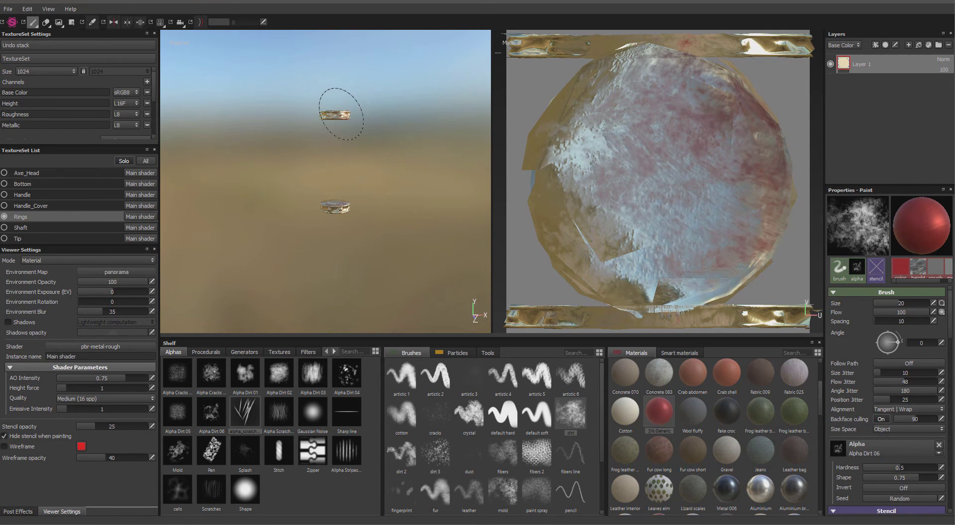
pyautogui.click(45, 228)
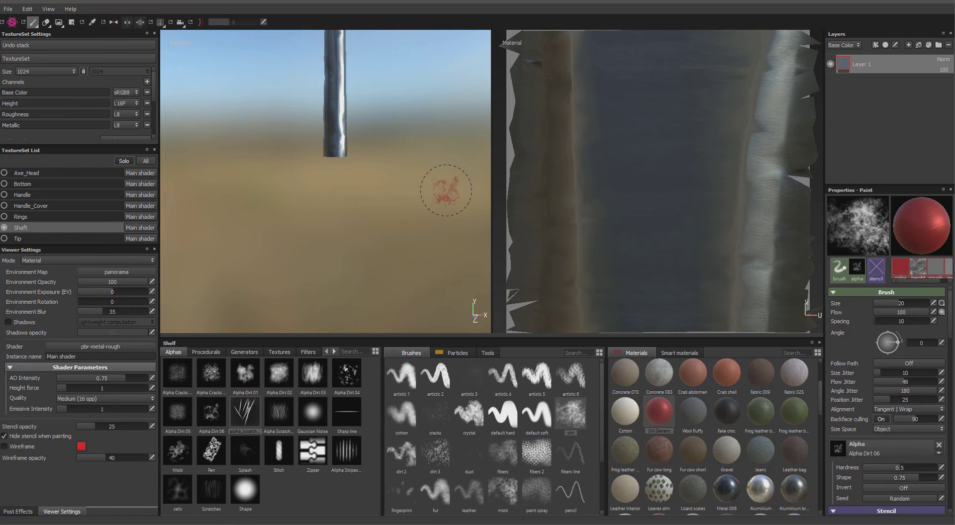
# Step: Frame the shaft and paint red strokes along its top, middle and bottom
pyautogui.press('f')
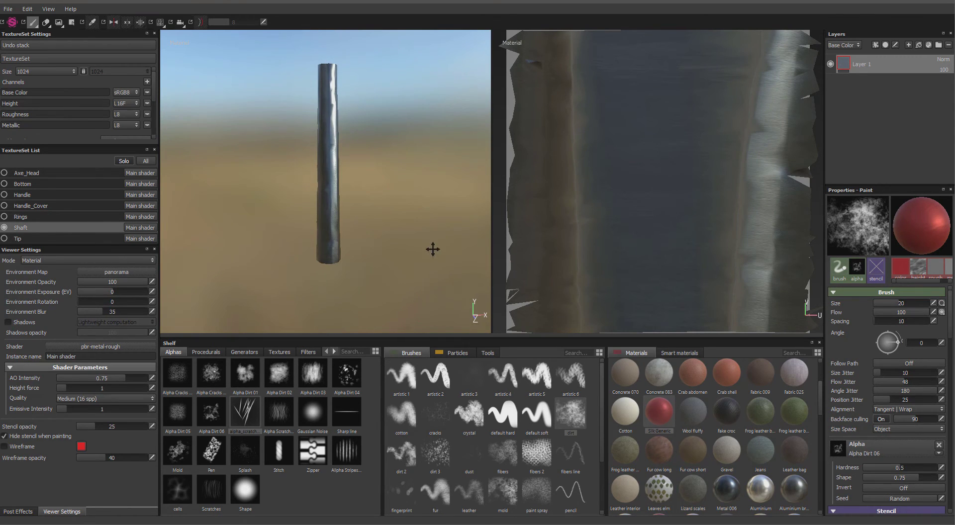
pyautogui.moveTo(300, 56); pyautogui.dragTo(343, 95)
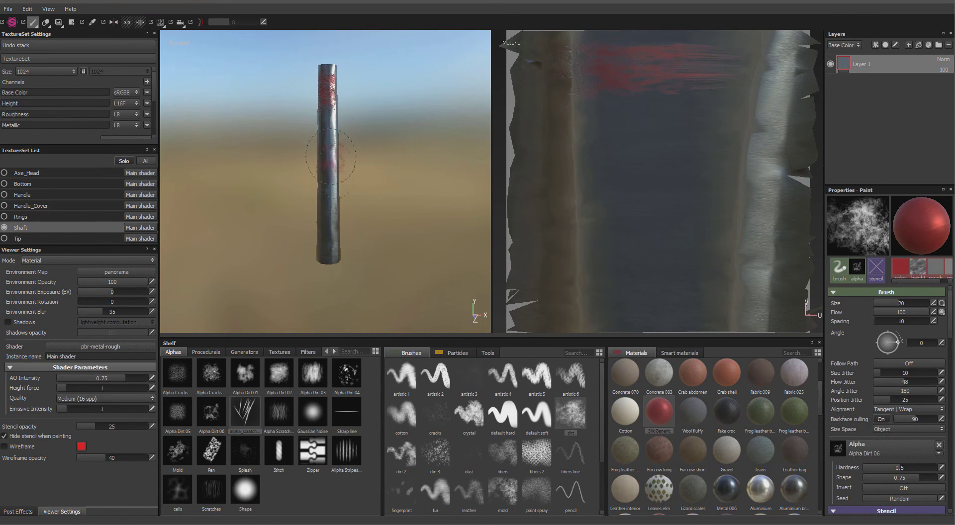
pyautogui.moveTo(329, 194); pyautogui.dragTo(329, 204)
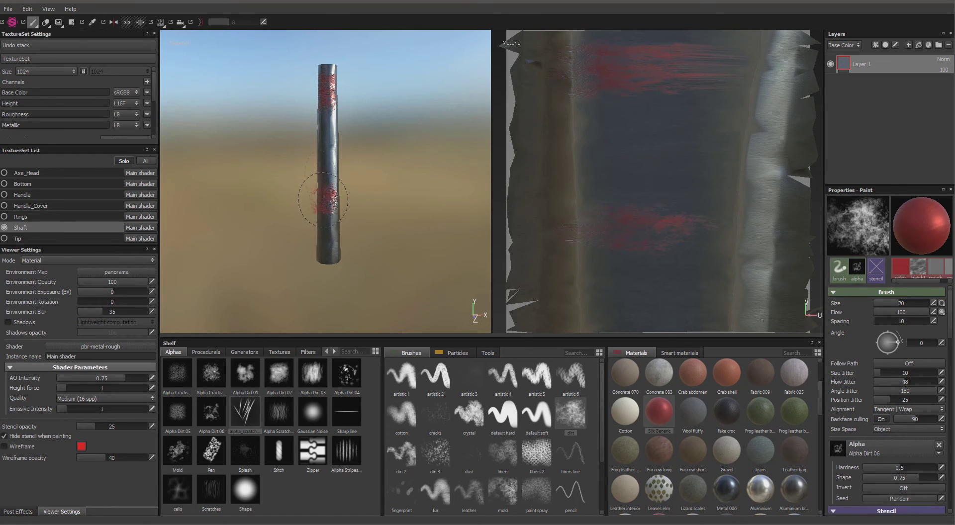
pyautogui.moveTo(330, 125)
pyautogui.mouseDown()
pyautogui.moveTo(331, 144)
pyautogui.moveTo(328, 196)
pyautogui.mouseUp()
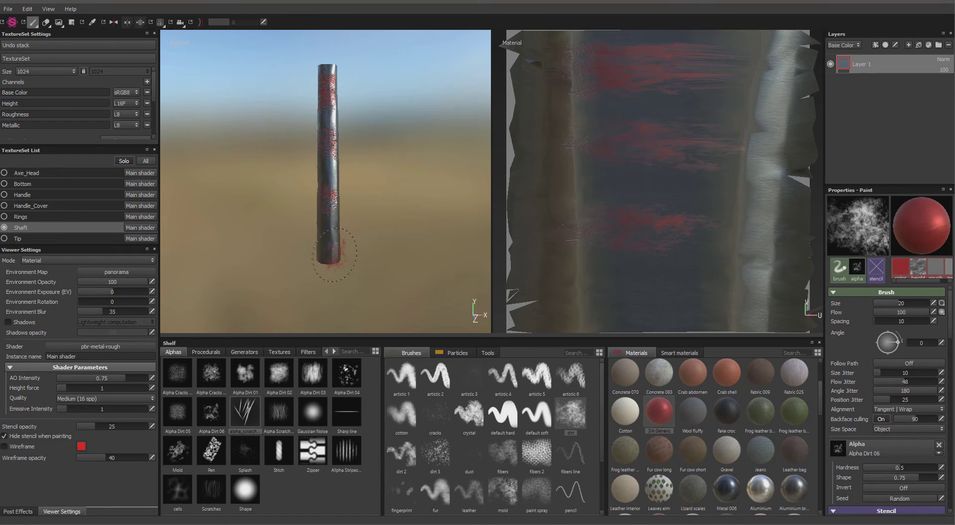
pyautogui.moveTo(334, 255); pyautogui.dragTo(325, 256)
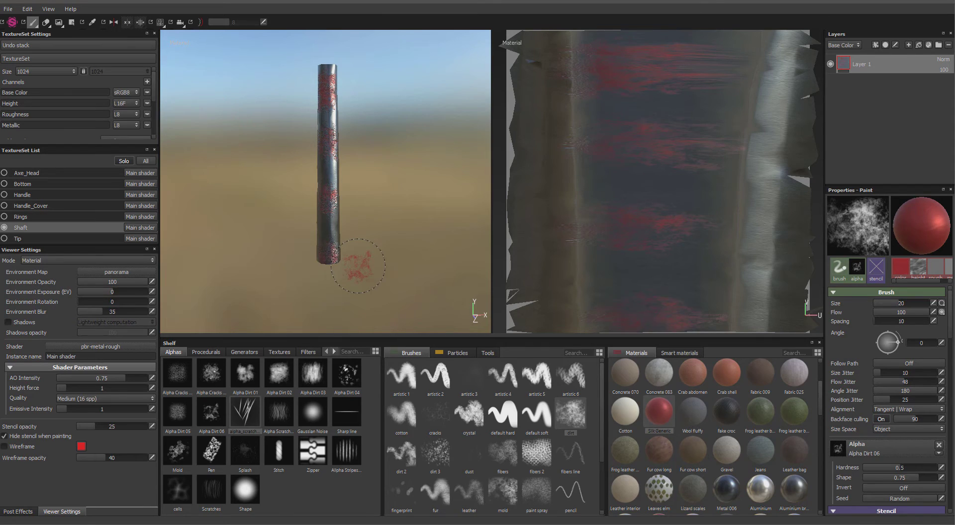
pyautogui.hotkey('ctrl', 'z')
pyautogui.hotkey('ctrl', 'z')
pyautogui.hotkey('ctrl', 'z')
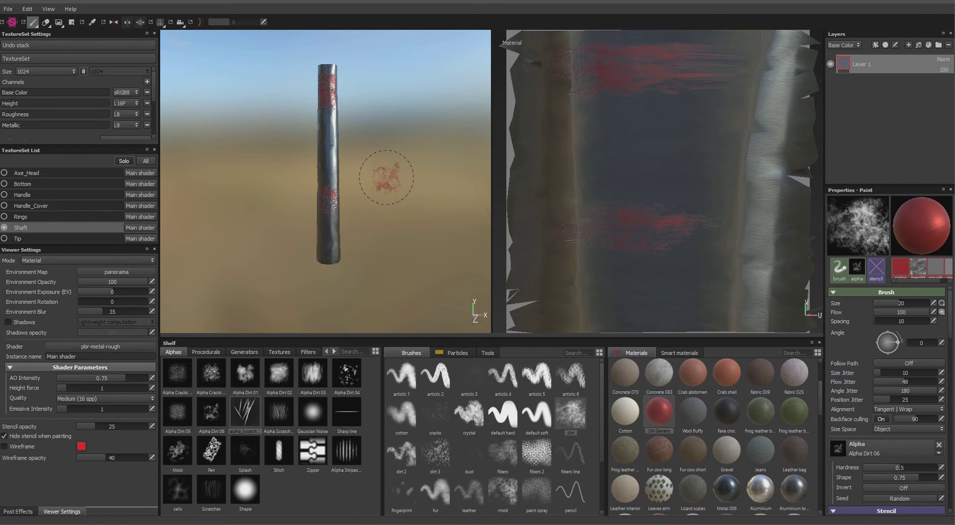
pyautogui.hotkey('ctrl', 'z')
pyautogui.hotkey('ctrl', 'y')
pyautogui.hotkey('ctrl', 'y')
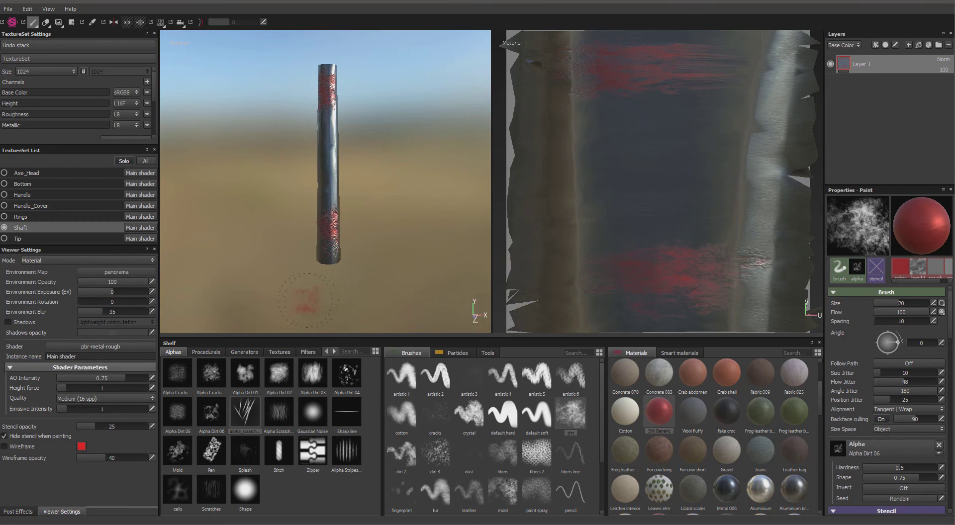
# Step: Paint red onto the Tip texture set, then switch the paint material to uniform black
pyautogui.click(74, 240)
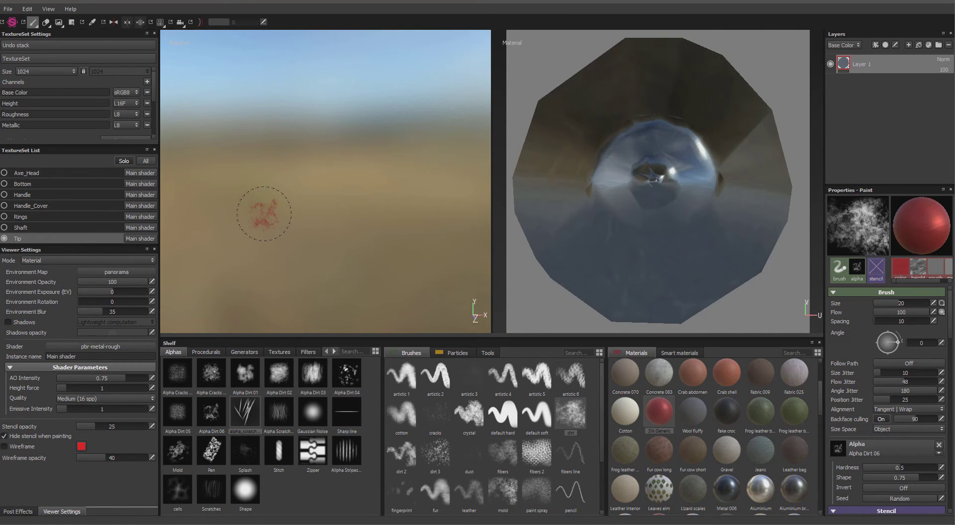
pyautogui.keyDown('alt'); pyautogui.moveTo(262, 217); pyautogui.dragTo(349, 170); pyautogui.keyUp('alt')
pyautogui.keyDown('alt'); pyautogui.moveTo(349, 170); pyautogui.dragTo(336, 252, button='middle'); pyautogui.keyUp('alt')
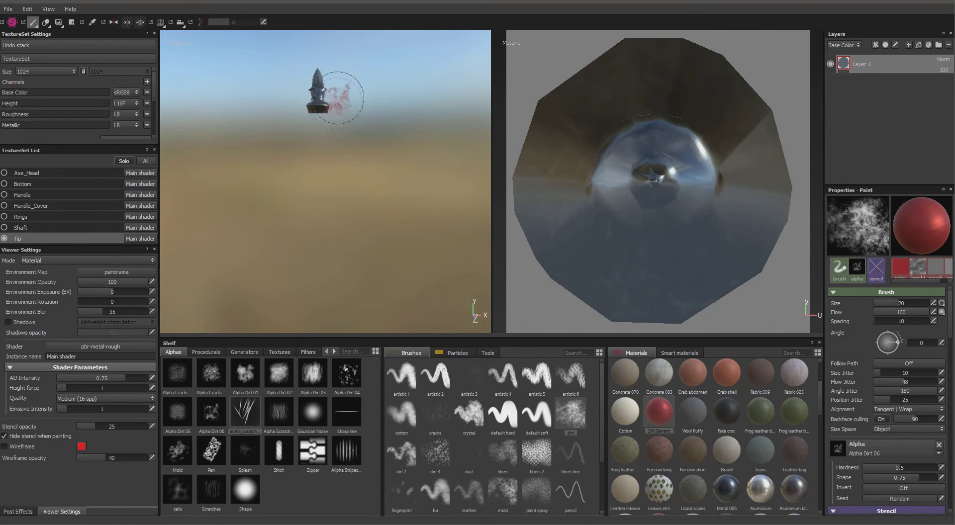
pyautogui.moveTo(646, 153)
pyautogui.mouseDown()
pyautogui.moveTo(618, 251)
pyautogui.moveTo(593, 271)
pyautogui.mouseUp()
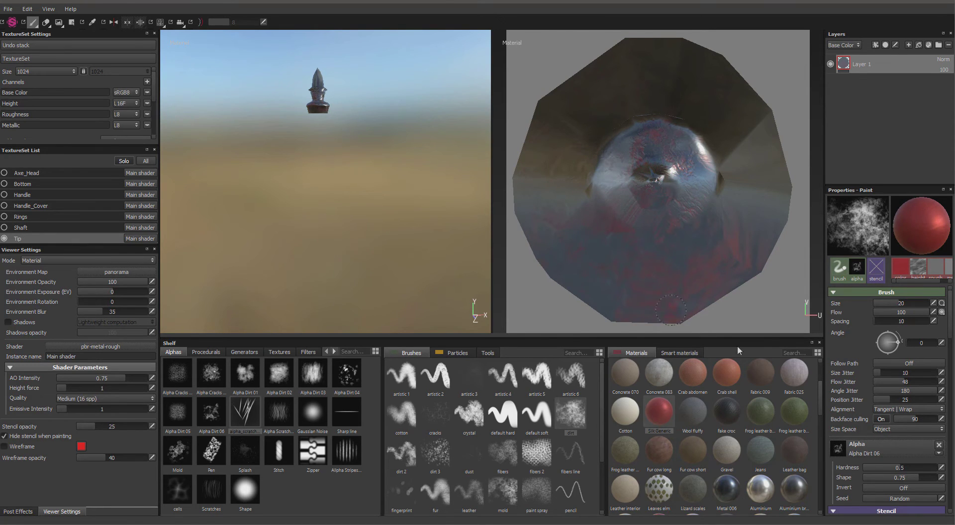
pyautogui.moveTo(820, 394); pyautogui.dragTo(815, 470)
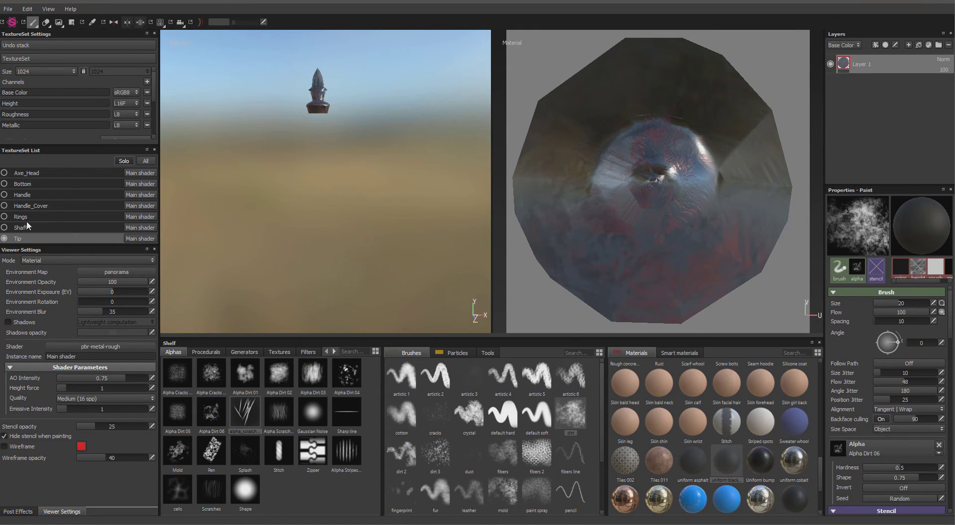
# Step: Frame the Shaft and paint dark dirt strokes across its middle
pyautogui.click(63, 228)
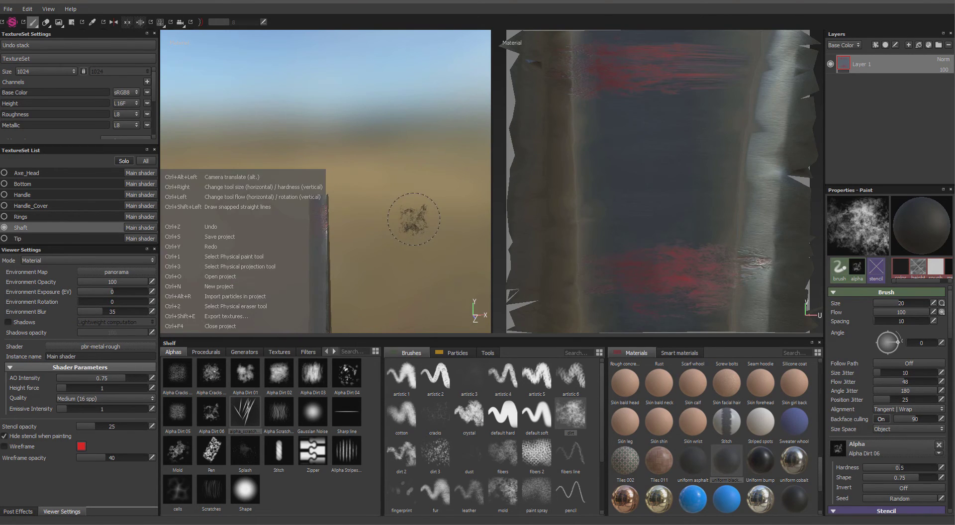
pyautogui.press('f')
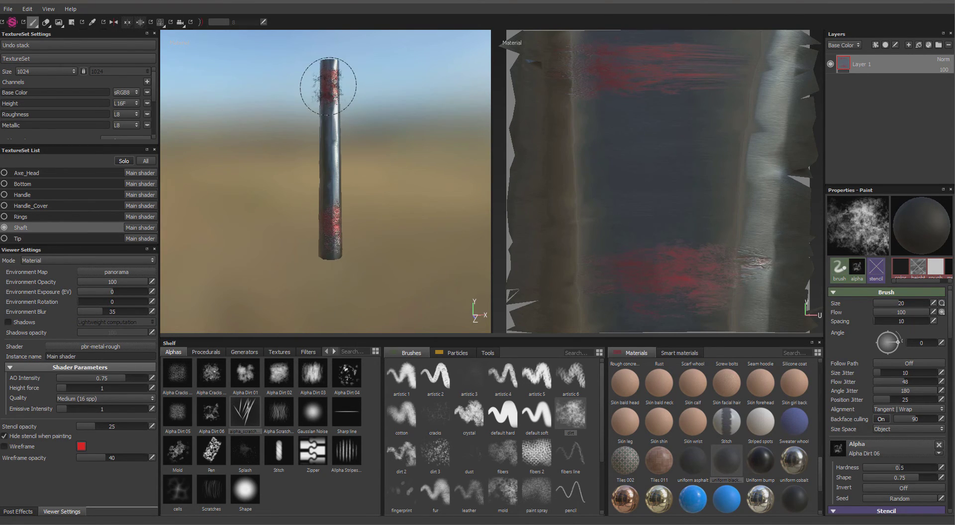
pyautogui.moveTo(335, 138); pyautogui.dragTo(334, 171)
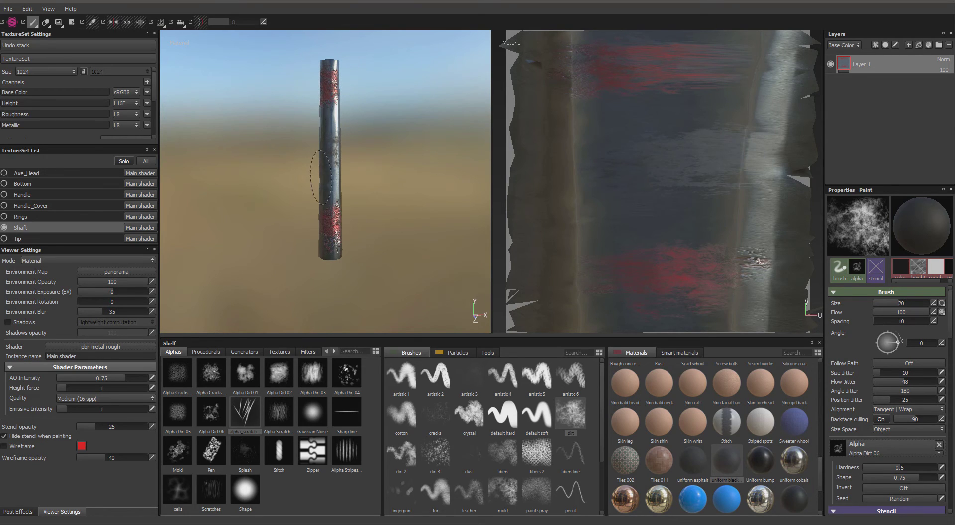
pyautogui.moveTo(327, 204)
pyautogui.mouseDown()
pyautogui.moveTo(333, 232)
pyautogui.moveTo(329, 107)
pyautogui.moveTo(335, 120)
pyautogui.moveTo(347, 94)
pyautogui.mouseUp()
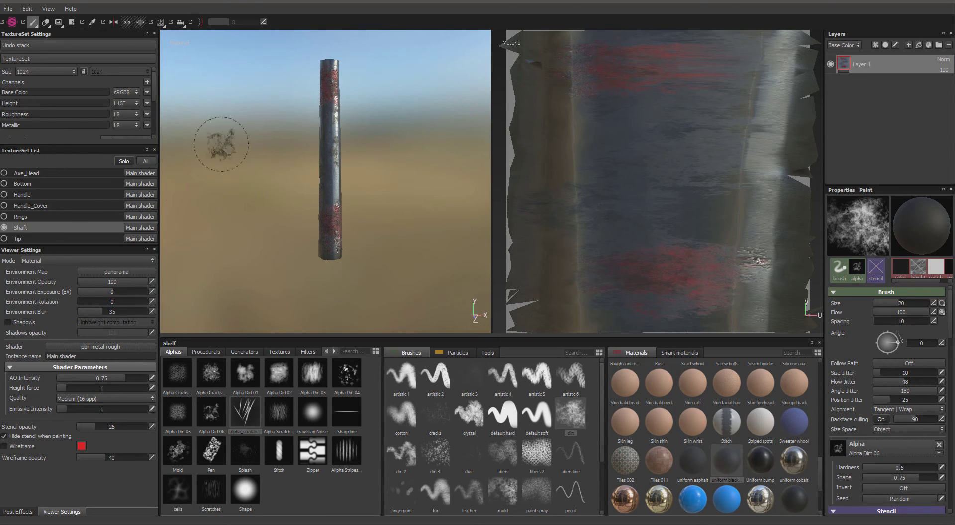
# Step: Review the Rings, Handle_Cover, Handle and Bottom texture sets, framing the bottom piece
pyautogui.click(69, 219)
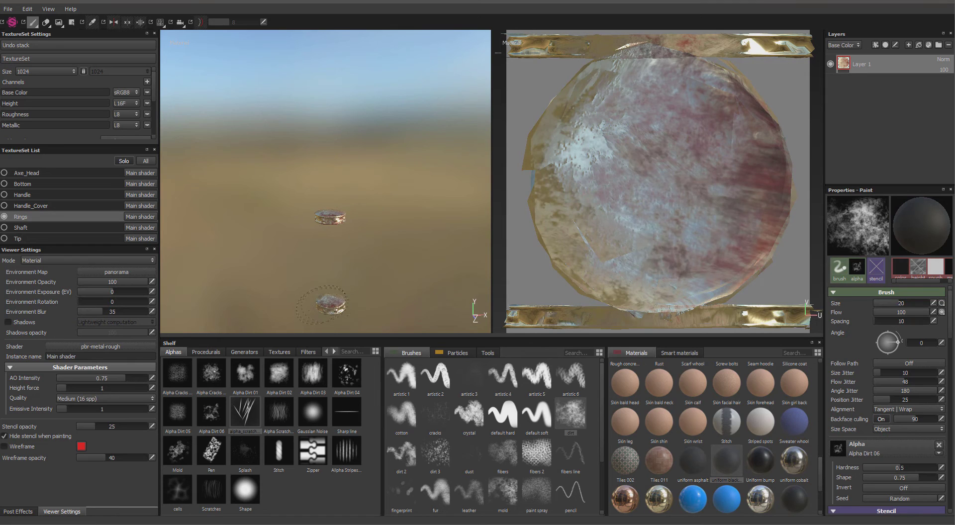
pyautogui.click(27, 206)
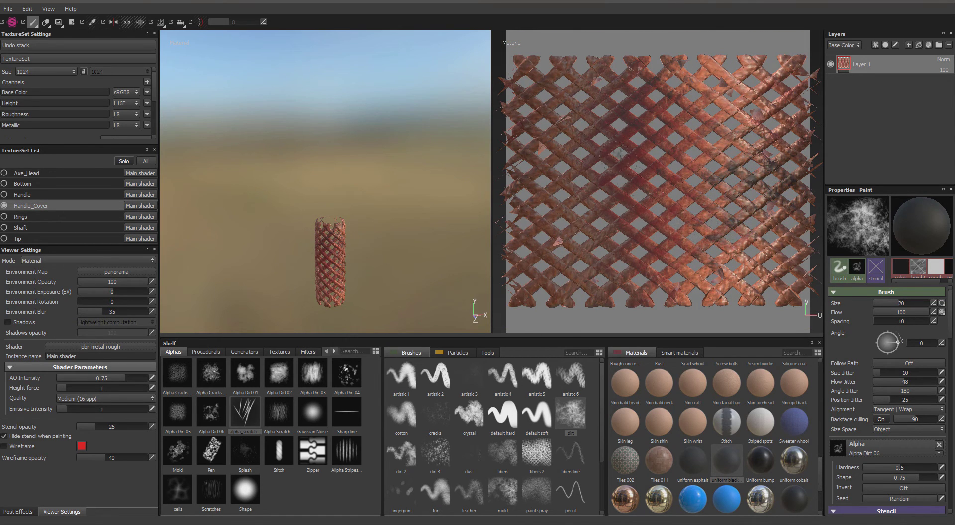
pyautogui.click(25, 195)
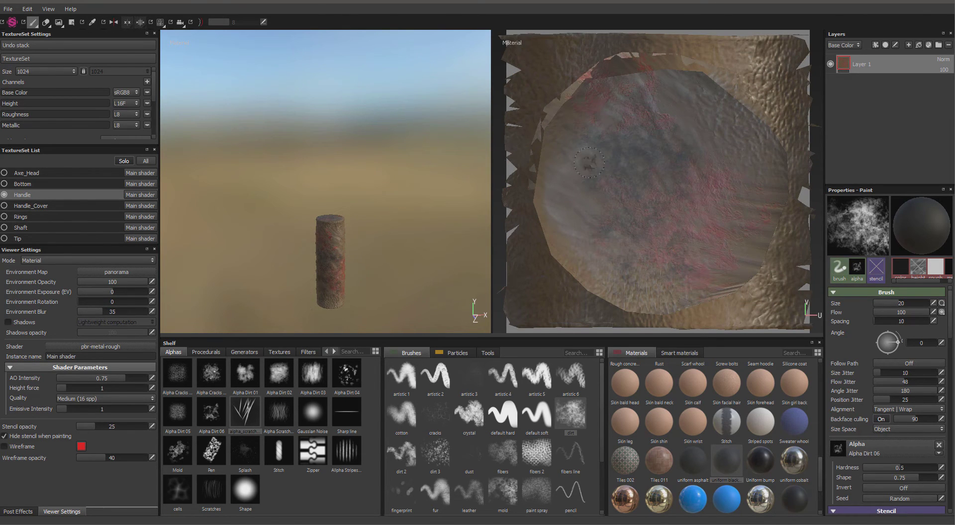
pyautogui.click(14, 184)
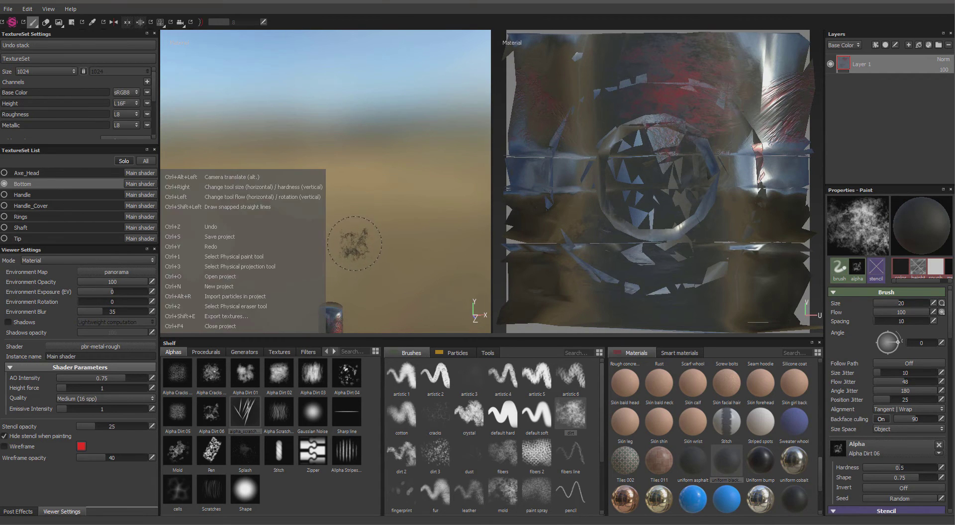
pyautogui.keyDown('alt'); pyautogui.moveTo(384, 213); pyautogui.dragTo(390, 137, button='middle'); pyautogui.keyUp('alt')
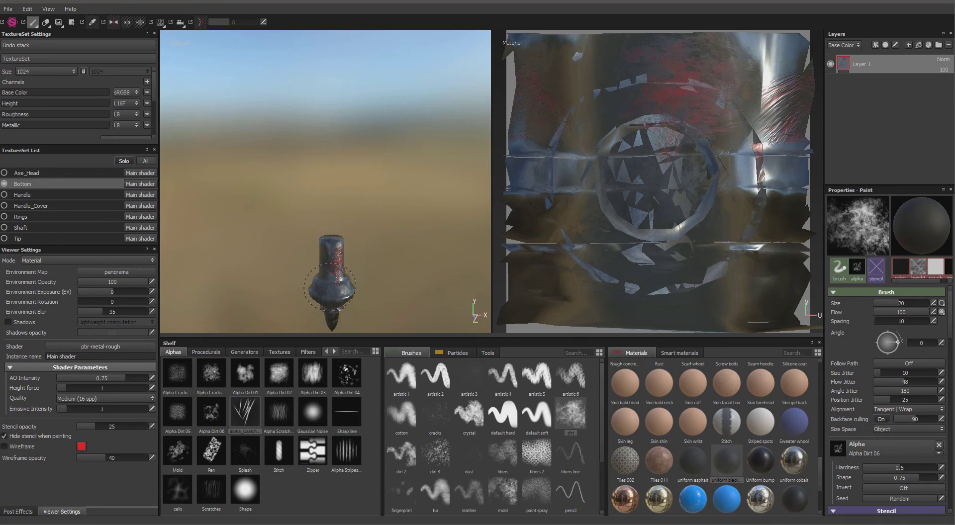
# Step: Return to Axe_Head, display all texture sets, and orbit out to frame the whole axe
pyautogui.click(64, 174)
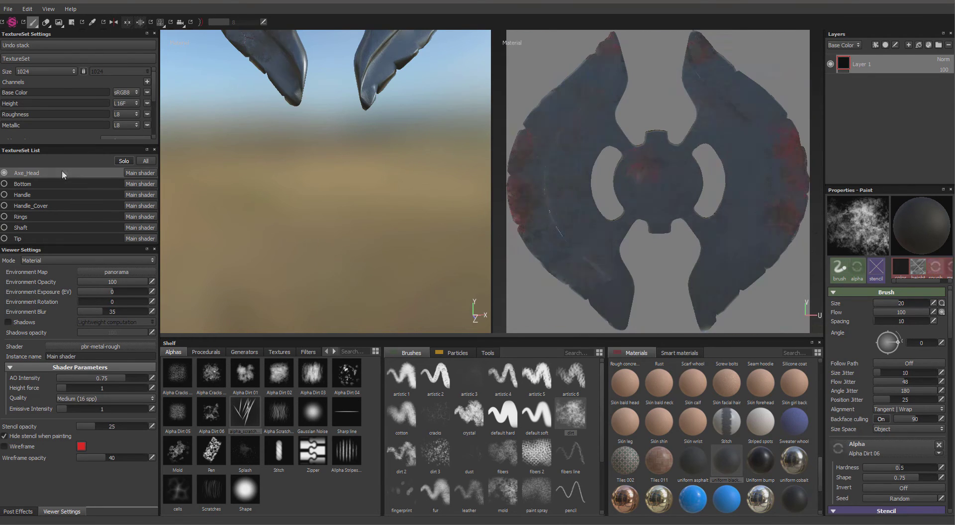
pyautogui.keyDown('ctrl'); pyautogui.keyDown('alt'); pyautogui.moveTo(393, 187); pyautogui.dragTo(397, 321); pyautogui.keyUp('alt'); pyautogui.keyUp('ctrl')
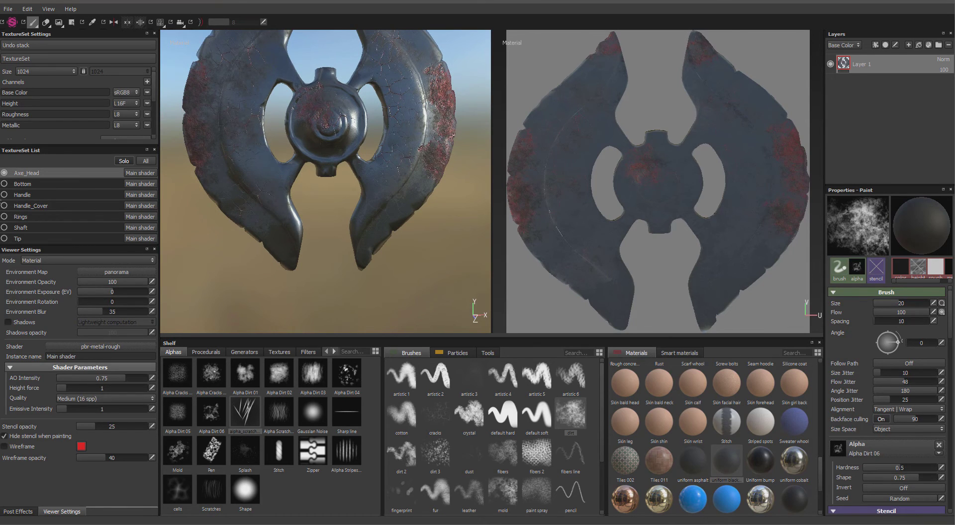
pyautogui.click(145, 161)
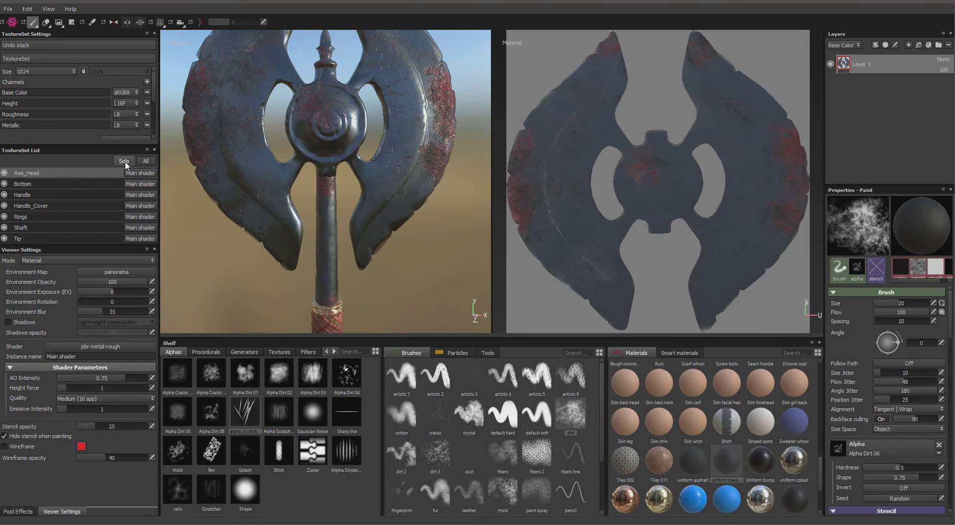
pyautogui.hotkey('ctrl', 'alt')
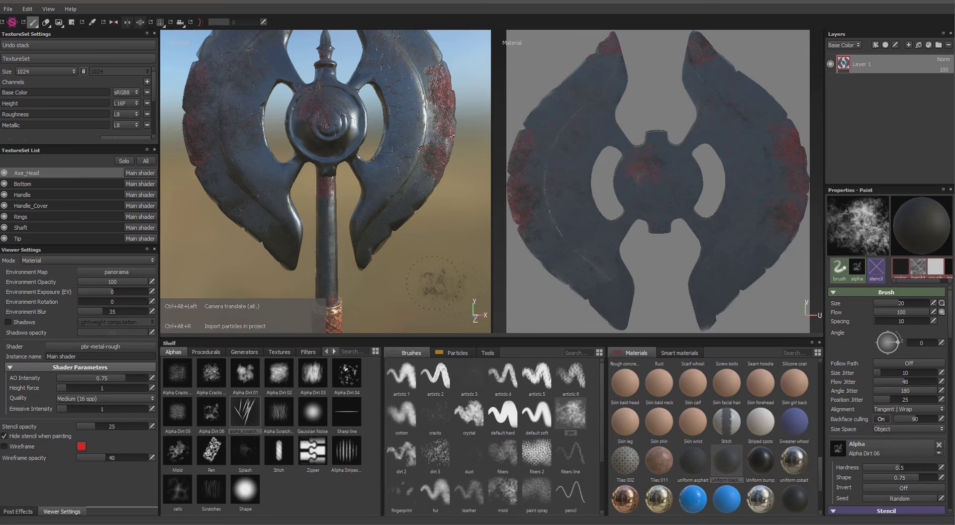
pyautogui.keyDown('alt'); pyautogui.moveTo(458, 289); pyautogui.dragTo(447, 283); pyautogui.keyUp('alt')
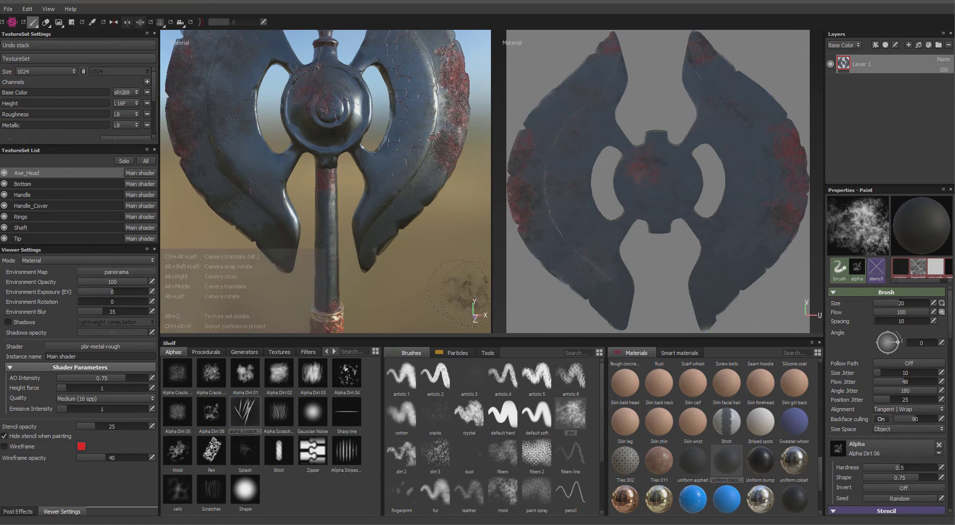
pyautogui.keyDown('alt'); pyautogui.moveTo(448, 283); pyautogui.dragTo(424, 274, button='right'); pyautogui.keyUp('alt')
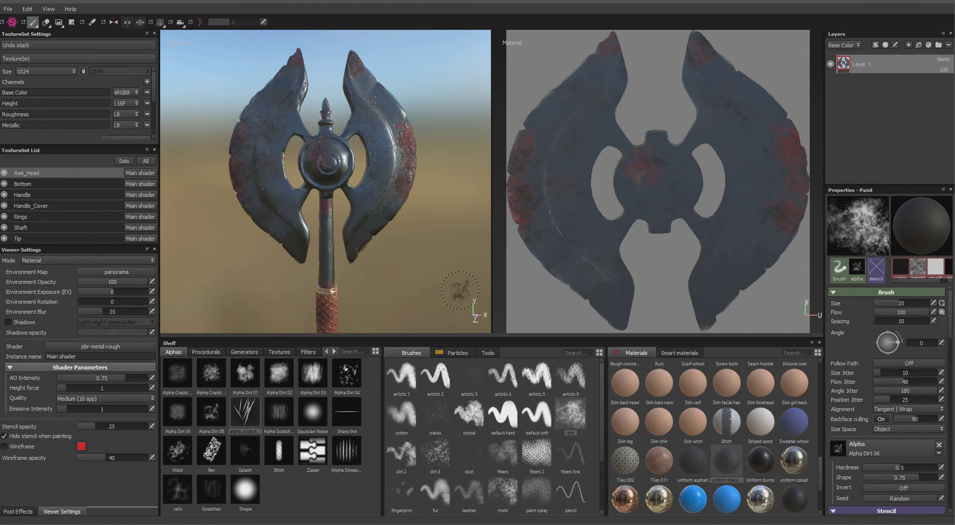
pyautogui.keyDown('alt'); pyautogui.moveTo(460, 290); pyautogui.dragTo(450, 293); pyautogui.keyUp('alt')
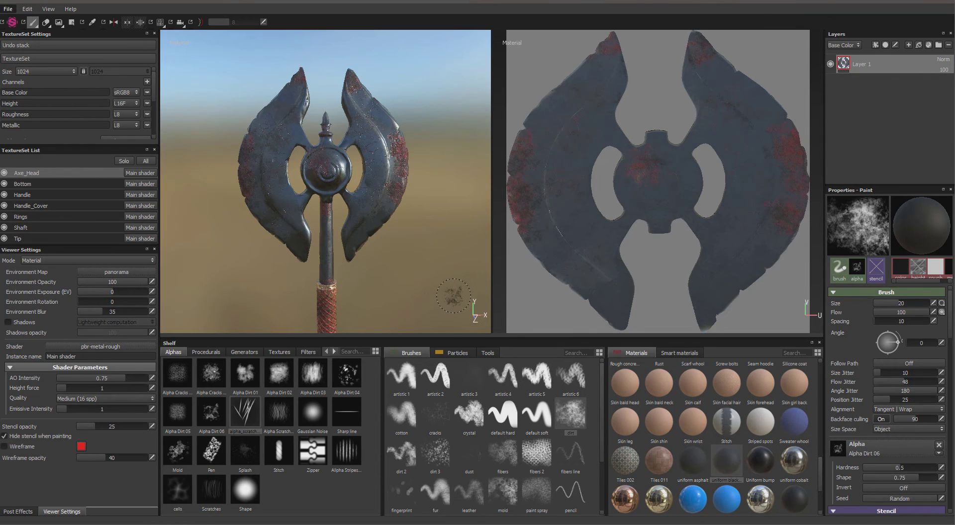
# Step: Switch the viewport layout to 3D only and pan the axe upward
pyautogui.click(160, 23)
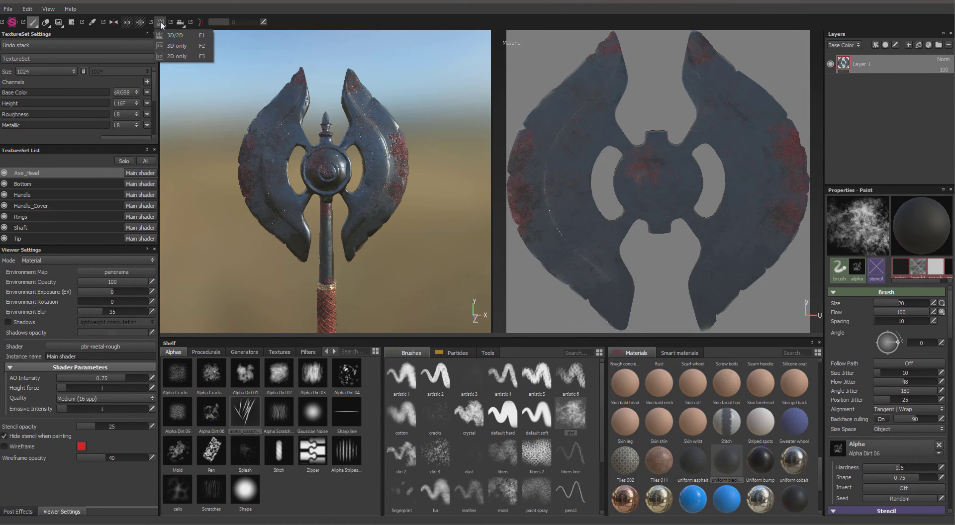
pyautogui.click(176, 46)
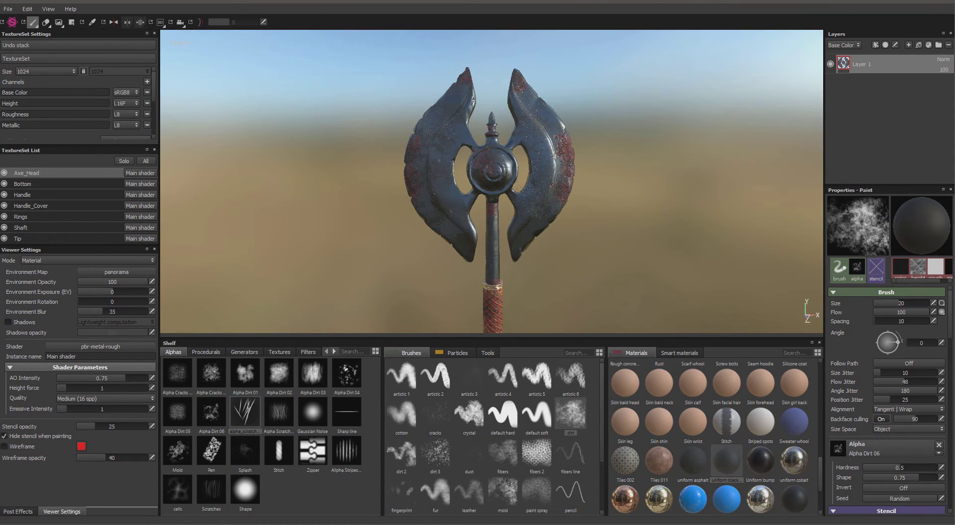
pyautogui.hotkey('ctrl', 'alt')
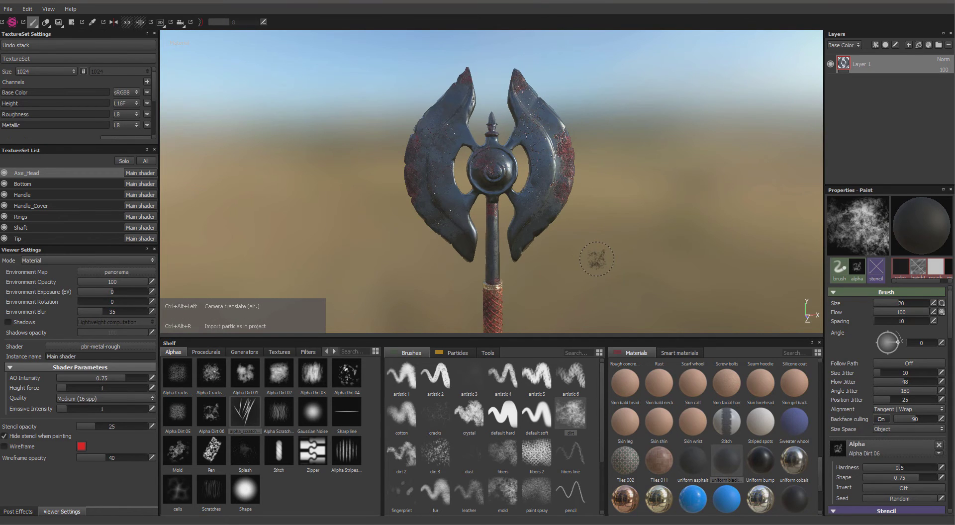
pyautogui.keyDown('ctrl'); pyautogui.keyDown('alt'); pyautogui.moveTo(596, 249); pyautogui.dragTo(592, 212); pyautogui.keyUp('alt'); pyautogui.keyUp('ctrl')
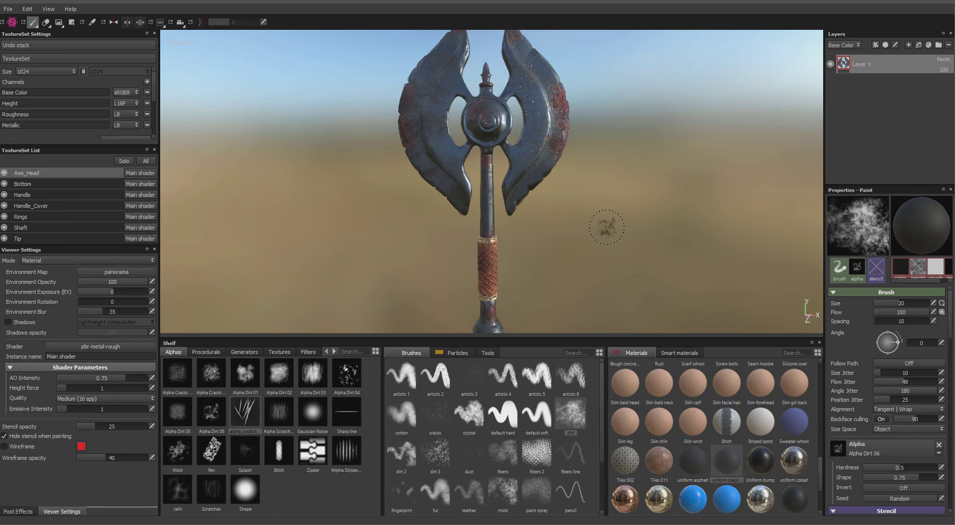
# Step: Inspect the textured axe, toggling Axe_Head isolation with Alt+Q and panning along the shaft
pyautogui.hotkey('alt', 'q')
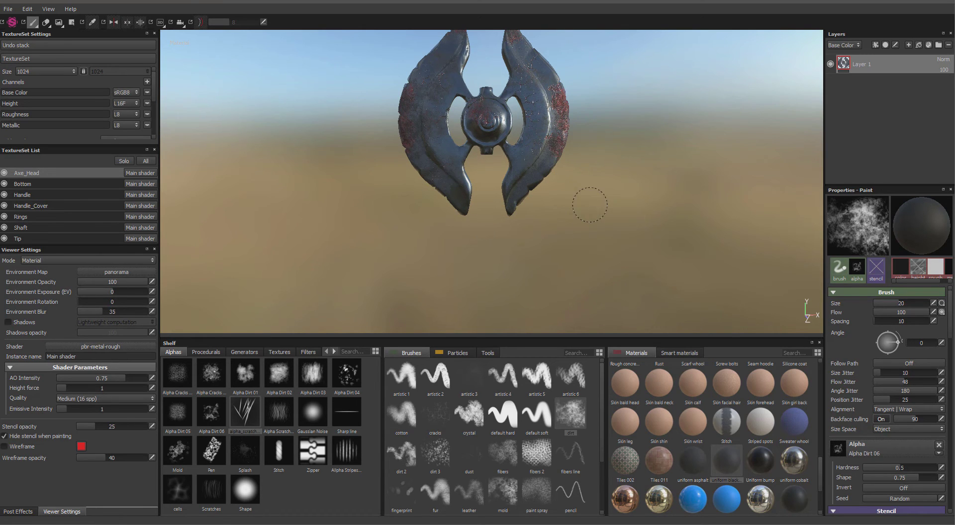
pyautogui.hotkey('alt', 'q')
pyautogui.keyDown('ctrl'); pyautogui.keyDown('alt'); pyautogui.moveTo(615, 303); pyautogui.dragTo(611, 248); pyautogui.keyUp('alt'); pyautogui.keyUp('ctrl')
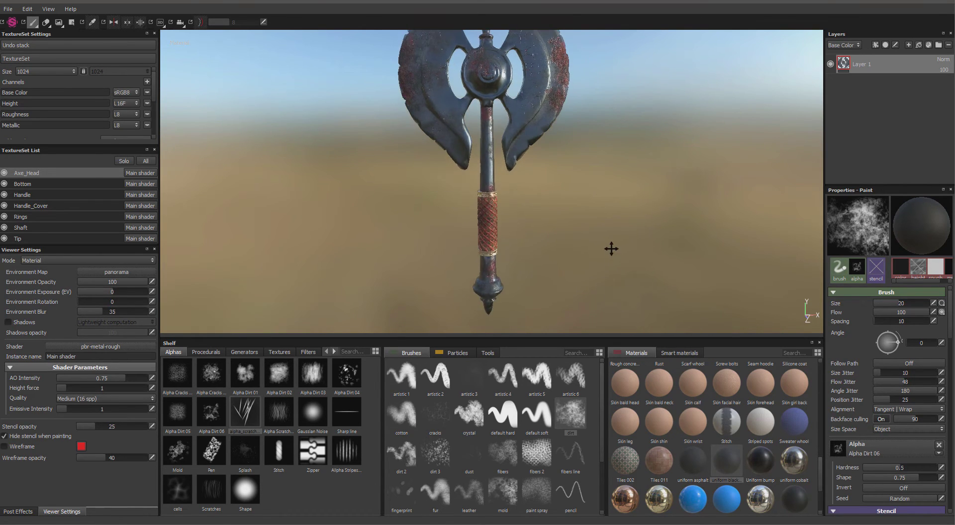
pyautogui.scroll(5, 614, 250)
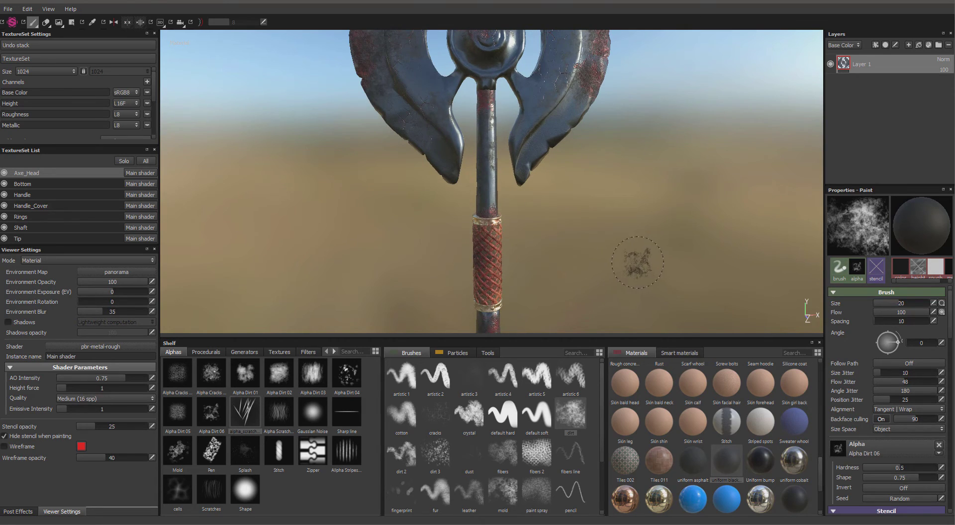
pyautogui.keyDown('ctrl'); pyautogui.keyDown('alt'); pyautogui.moveTo(645, 217); pyautogui.dragTo(640, 195); pyautogui.keyUp('alt'); pyautogui.keyUp('ctrl')
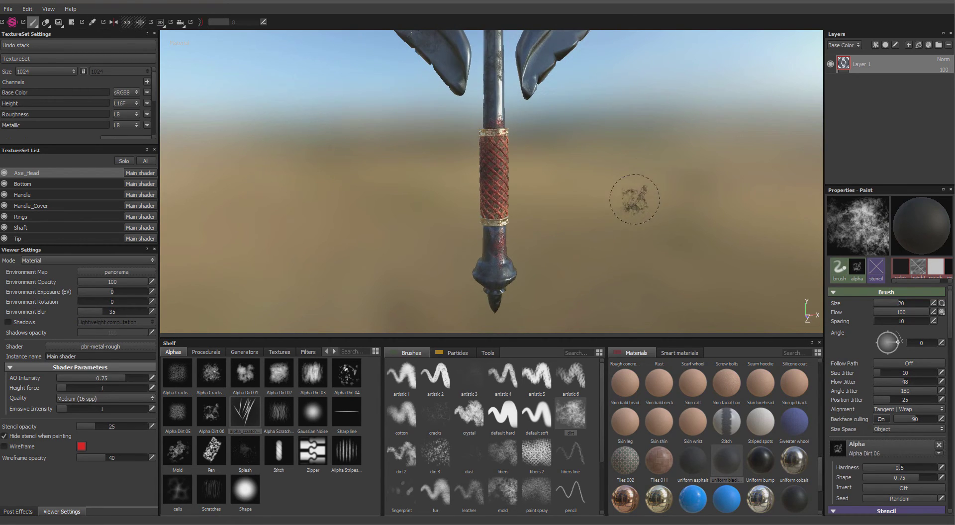
pyautogui.hotkey('alt', 'q')
pyautogui.hotkey('alt', 'q')
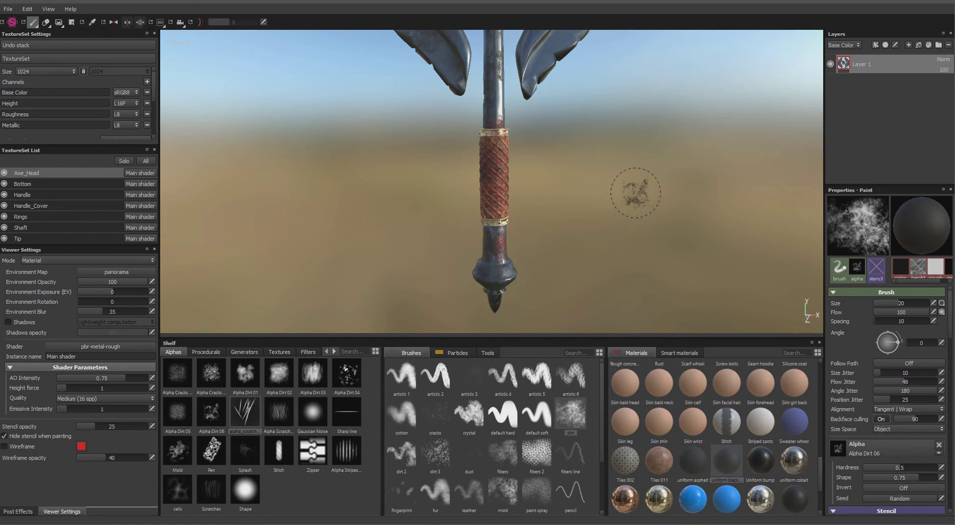
pyautogui.keyDown('ctrl'); pyautogui.keyDown('alt'); pyautogui.moveTo(629, 186); pyautogui.dragTo(637, 299); pyautogui.keyUp('alt'); pyautogui.keyUp('ctrl')
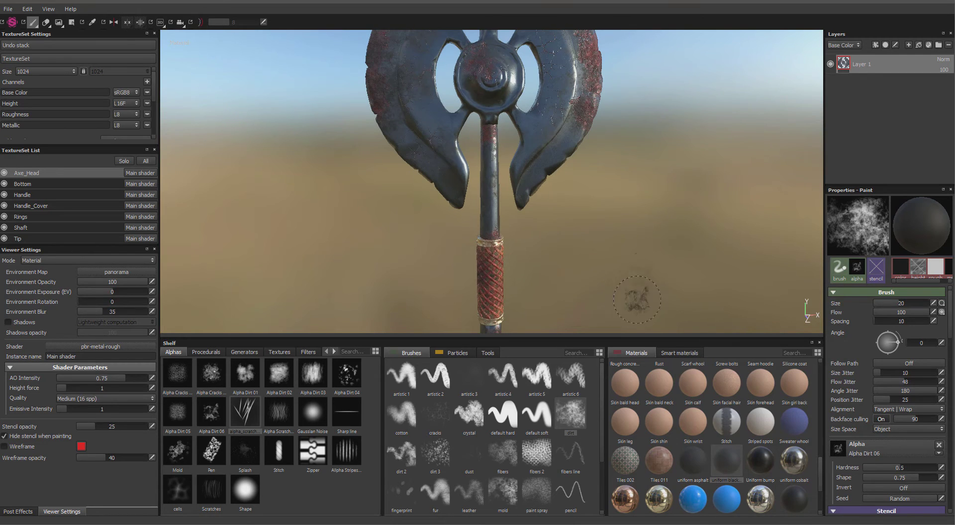
pyautogui.keyDown('ctrl'); pyautogui.keyDown('alt'); pyautogui.moveTo(674, 179); pyautogui.dragTo(667, 279); pyautogui.keyUp('alt'); pyautogui.keyUp('ctrl')
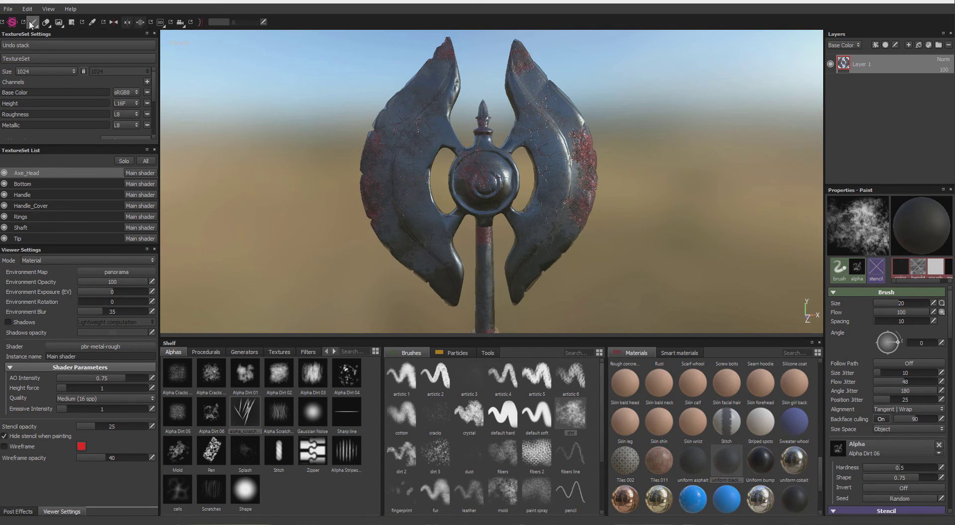
pyautogui.click(9, 9)
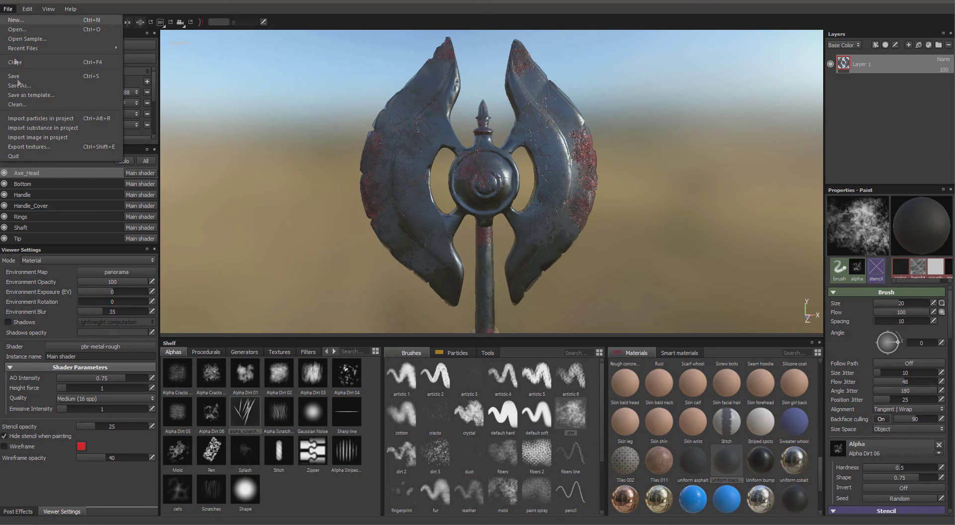
# Step: Open the texture export settings and browse the output path to Documents/CC_Characters/BattleAxe 3
pyautogui.click(31, 148)
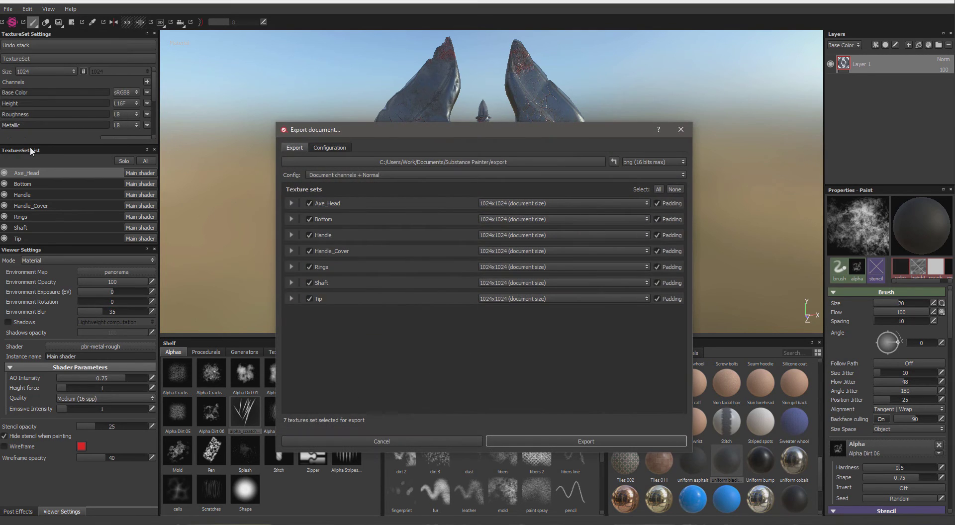
pyautogui.click(680, 129)
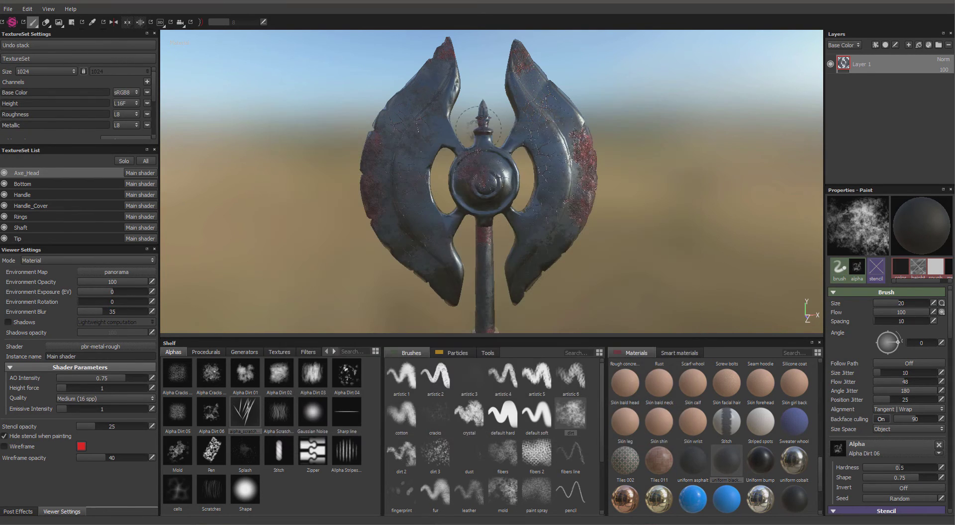
pyautogui.click(4, 12)
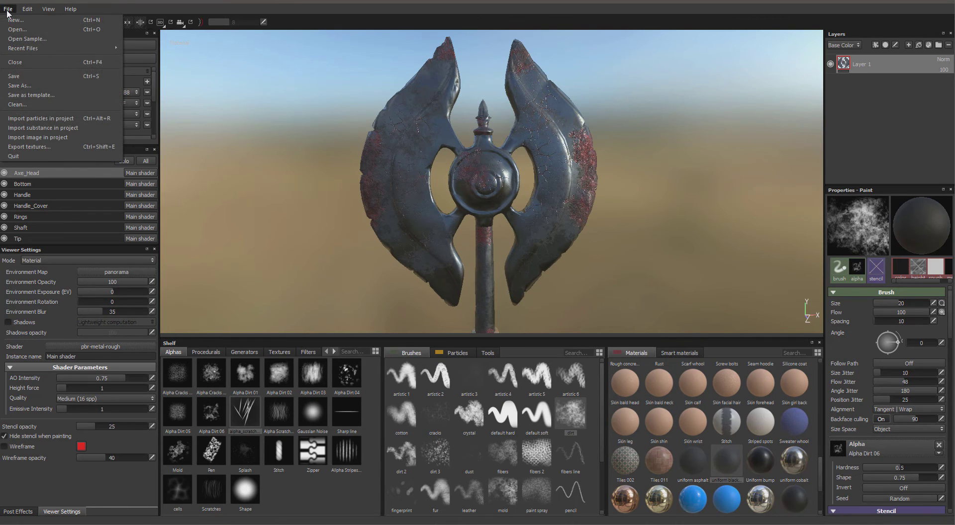
pyautogui.click(33, 147)
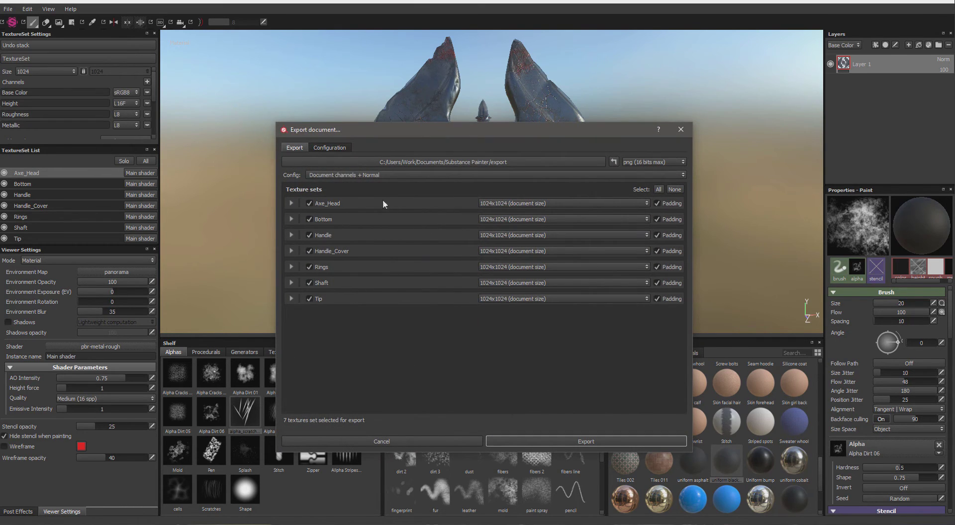
pyautogui.click(435, 163)
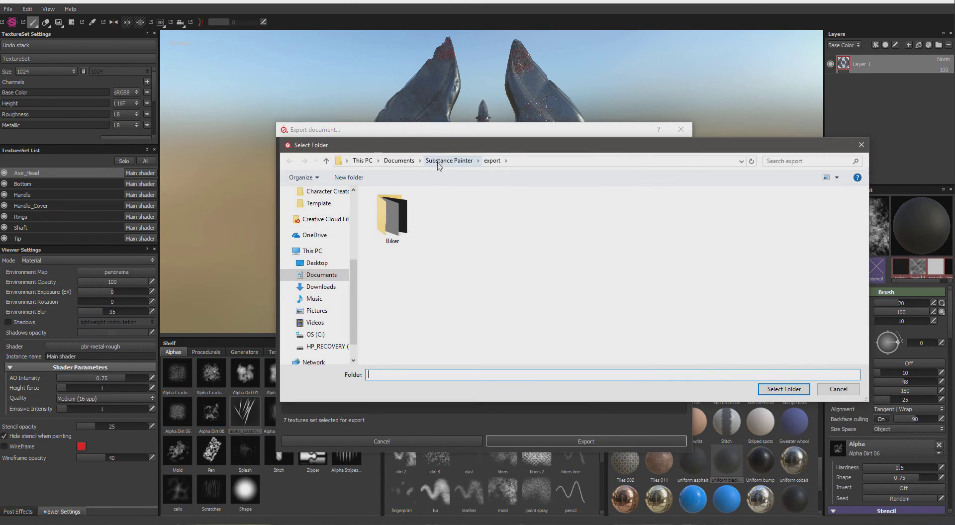
pyautogui.click(399, 161)
pyautogui.doubleClick(397, 290)
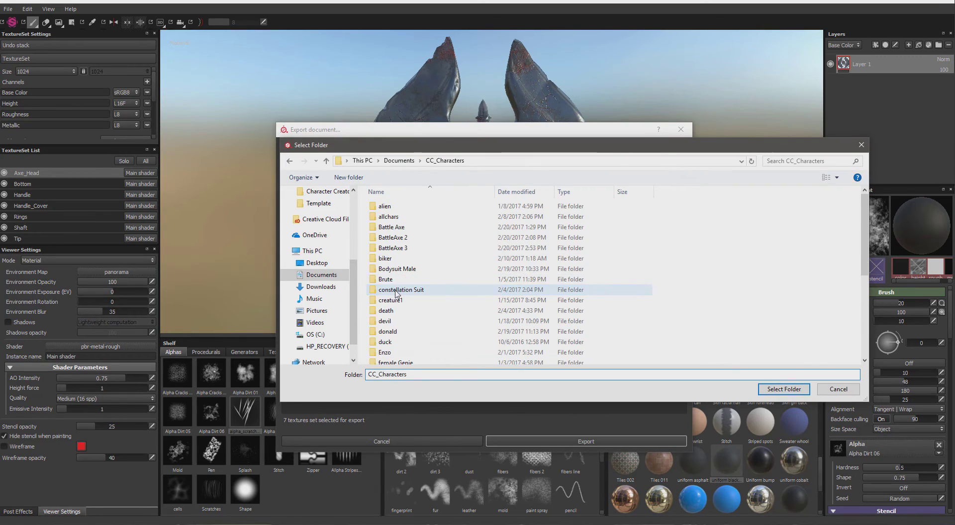
pyautogui.click(397, 248)
pyautogui.doubleClick(396, 251)
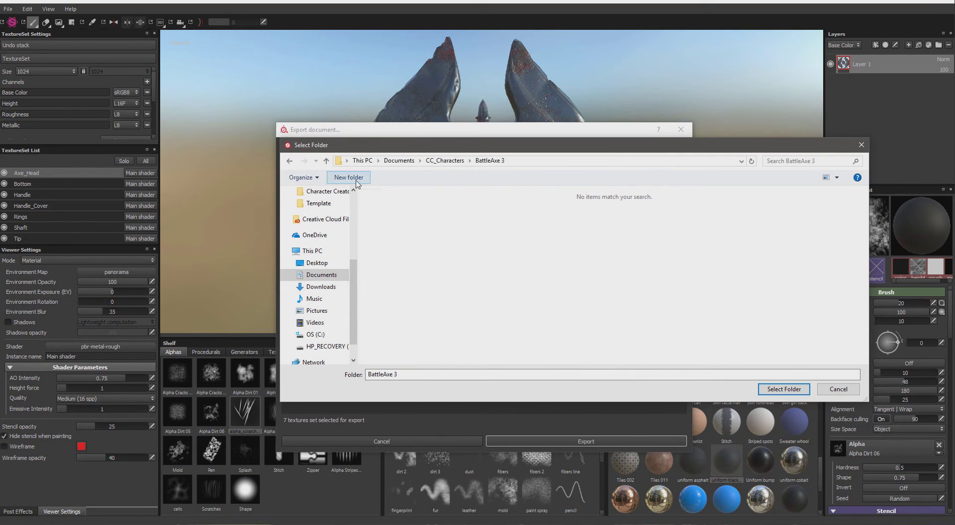
# Step: Create a 'maps' folder as the destination, export all seven texture sets, and open it
pyautogui.click(356, 183)
pyautogui.write('maps')
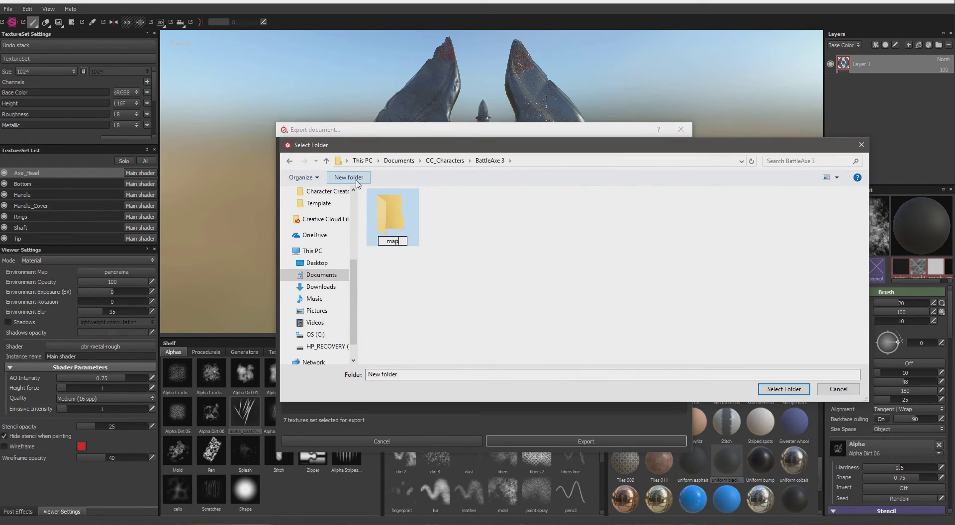
pyautogui.press('Return')
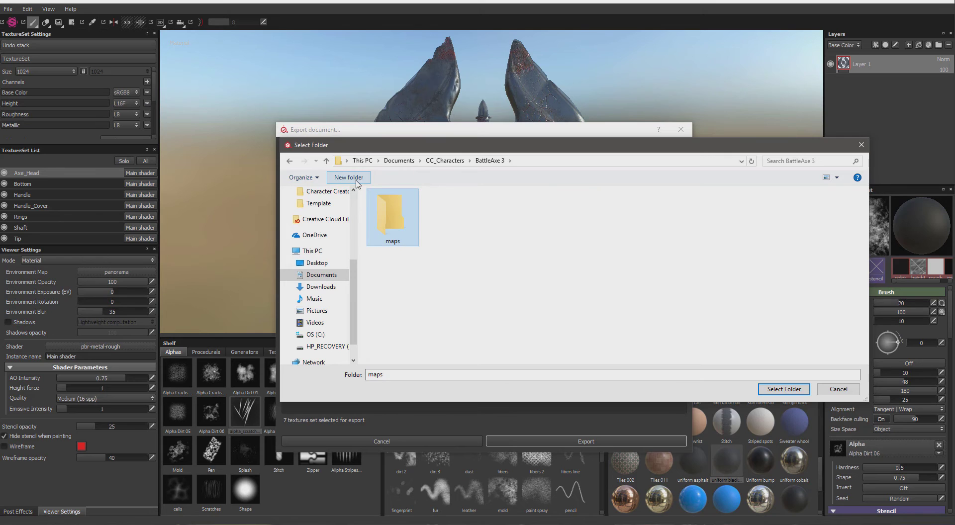
pyautogui.doubleClick(395, 219)
pyautogui.click(786, 389)
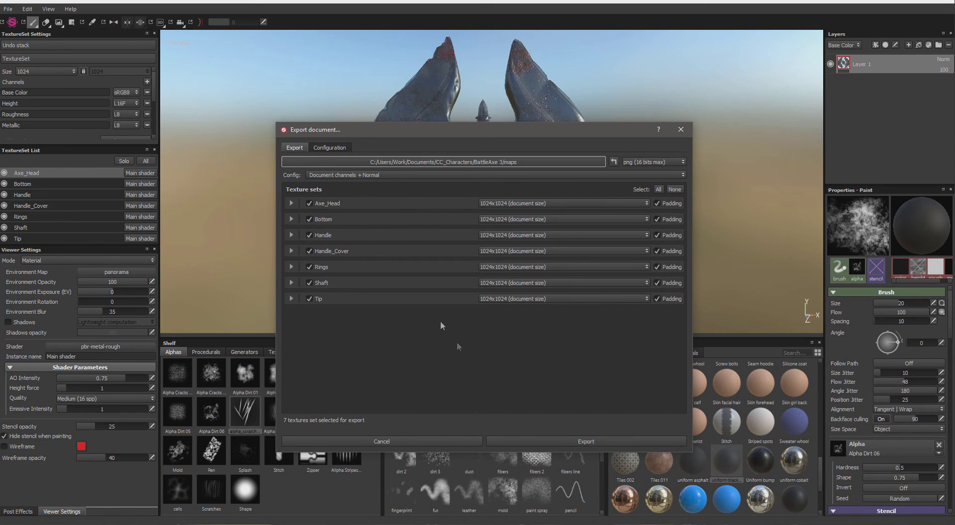
pyautogui.click(563, 443)
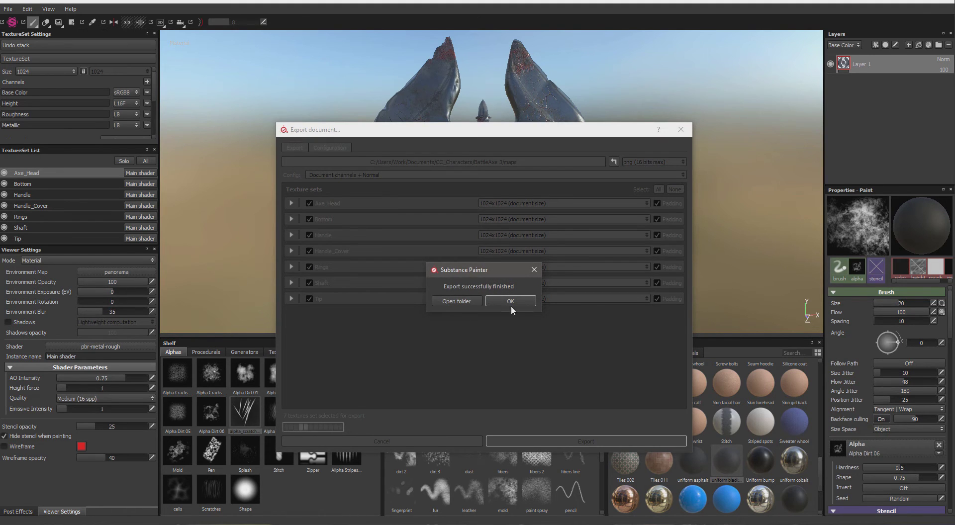
pyautogui.click(470, 301)
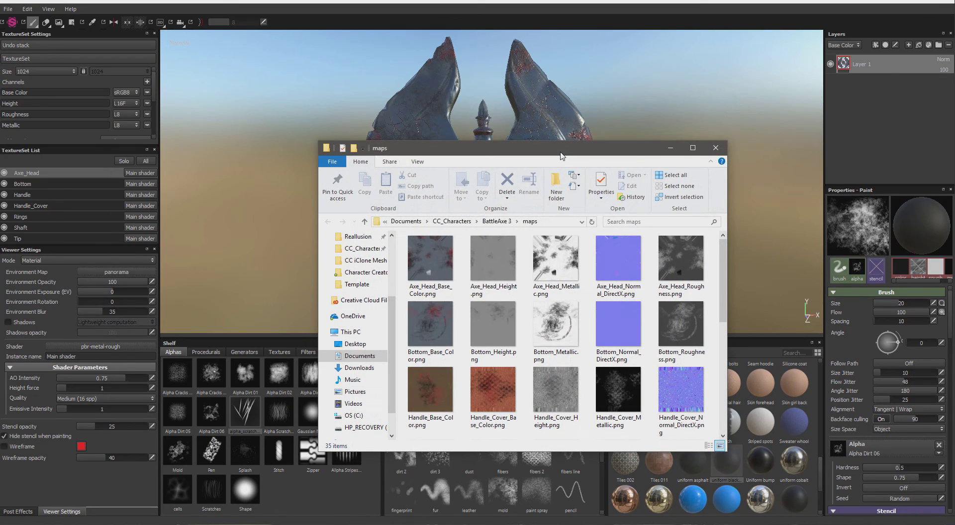
# Step: Scroll through the 35 exported PNG maps and move the maps folder window aside
pyautogui.moveTo(723, 274); pyautogui.dragTo(726, 372)
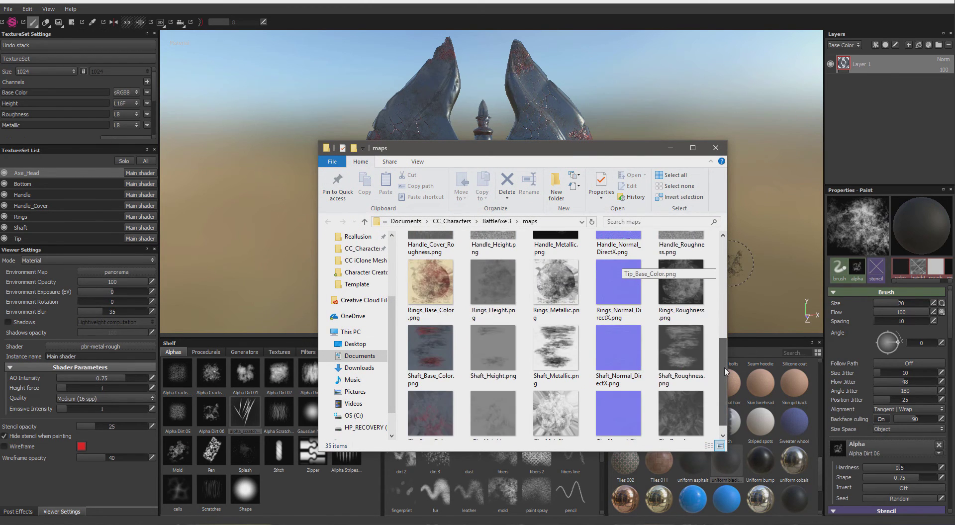
pyautogui.scroll(10, 726, 372)
pyautogui.moveTo(577, 149); pyautogui.dragTo(453, 117)
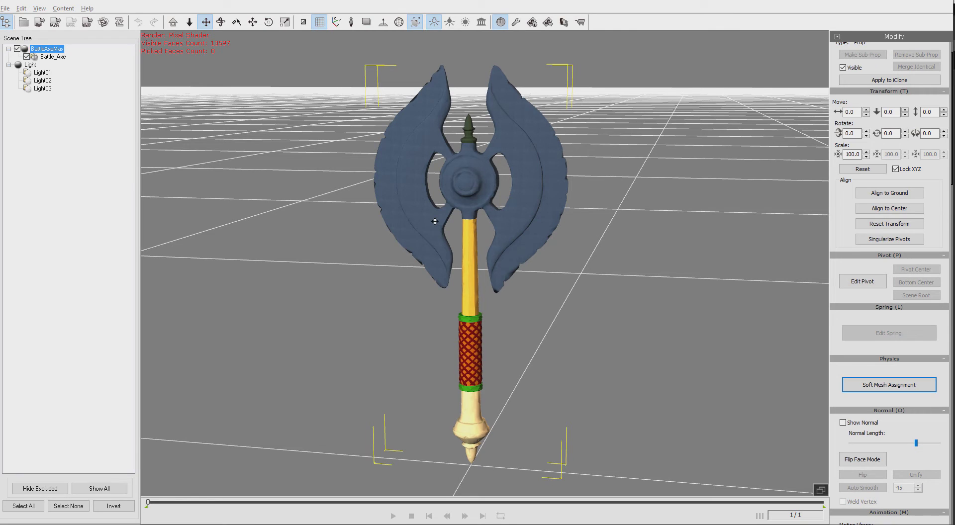
# Step: Cancel the axe's Export to iClone in 3DXchange and switch over to iClone 6 Pro
pyautogui.hotkey('alt', 'Tab')
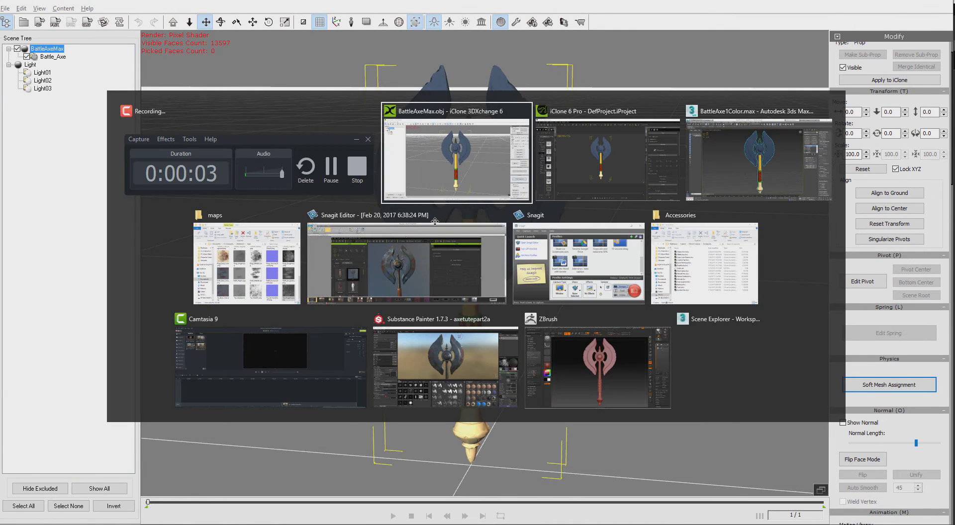
pyautogui.hotkey('alt', 'Tab')
pyautogui.hotkey('alt', 'Tab')
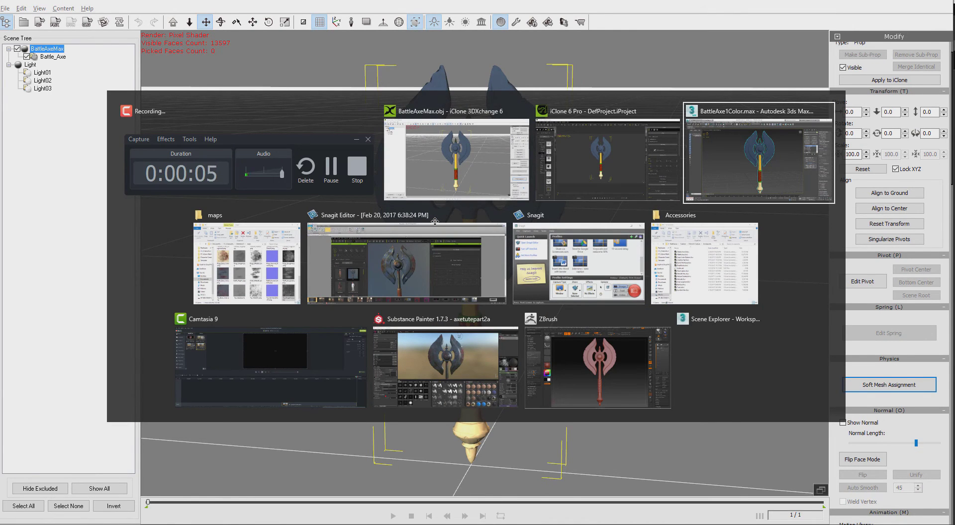
pyautogui.hotkey('alt', 'Tab')
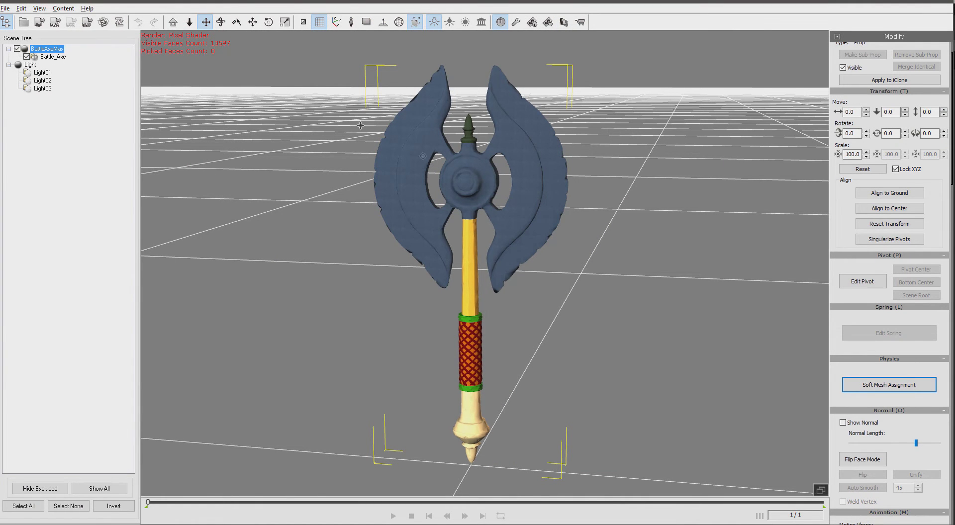
pyautogui.click(39, 22)
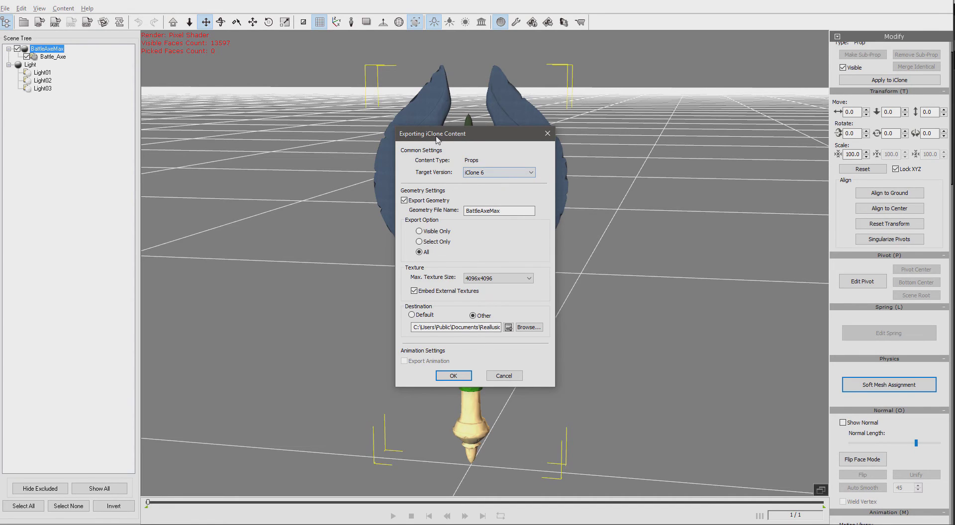
pyautogui.click(513, 373)
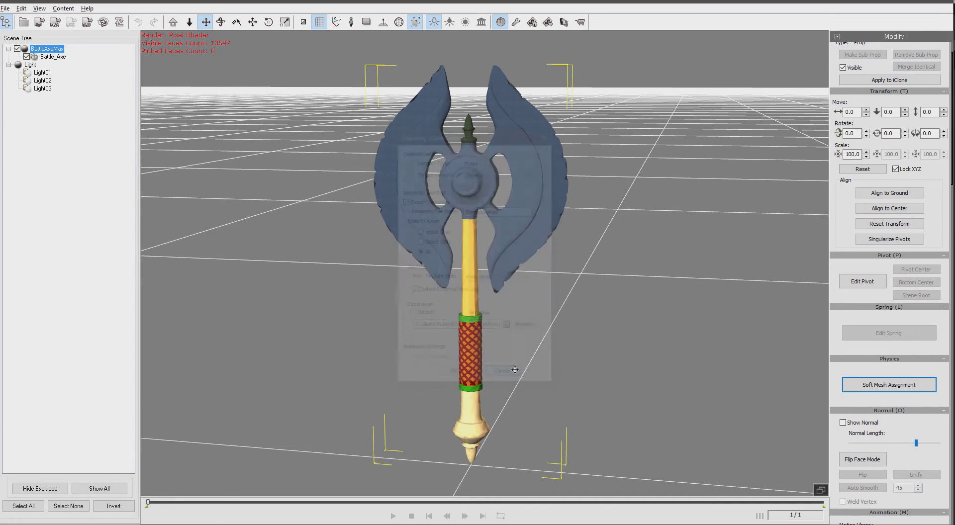
pyautogui.hotkey('alt', 'Tab')
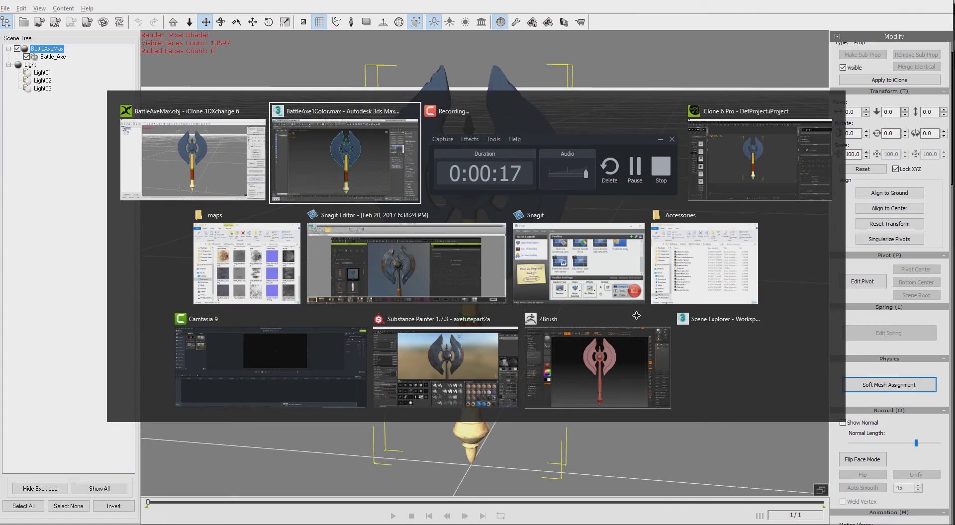
pyautogui.hotkey('alt', 'Tab')
pyautogui.hotkey('alt', 'Tab')
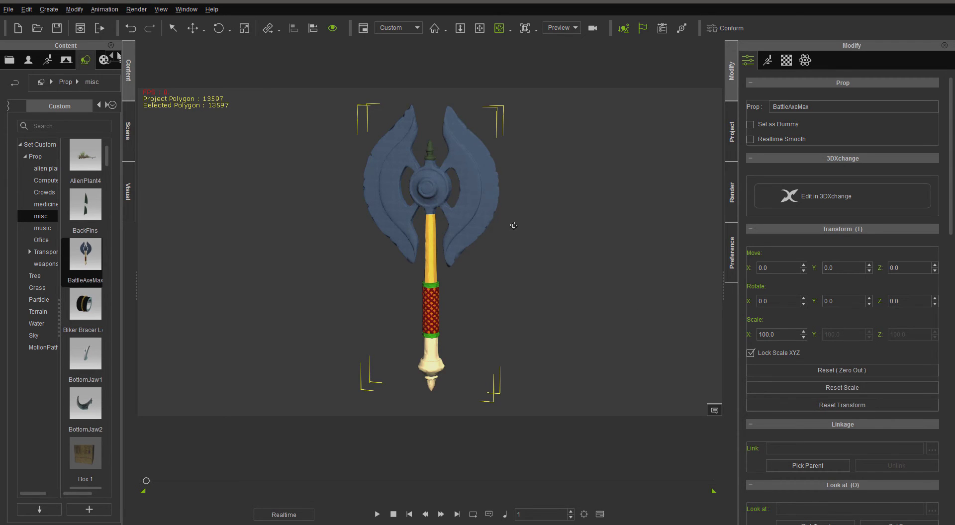
# Step: Show the axe's Material tab and browse for the Bottom material's diffuse texture
pyautogui.click(786, 61)
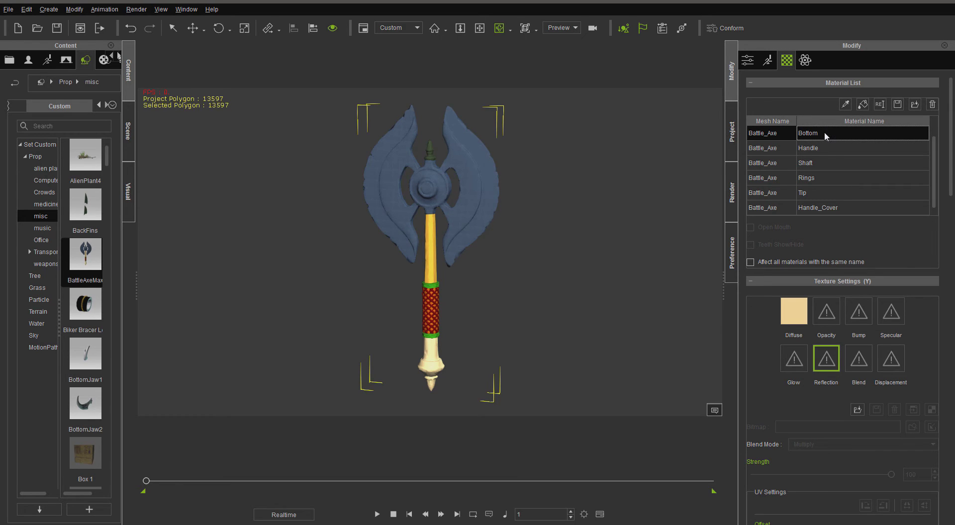
pyautogui.doubleClick(795, 313)
# Step: Give Bottom Bottom_Base_Color.png as diffuse and Bottom_Normal_DirectX.png as a normal map
pyautogui.doubleClick(120, 168)
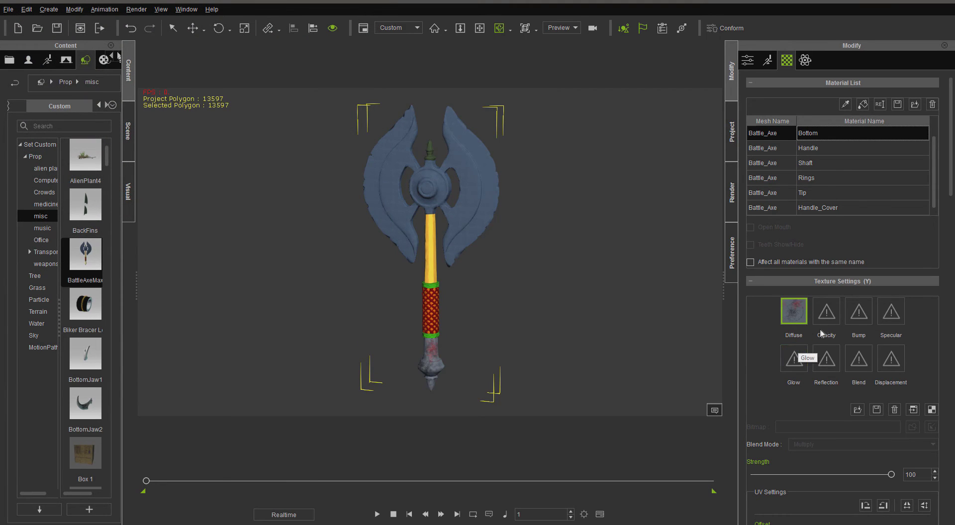
pyautogui.doubleClick(860, 314)
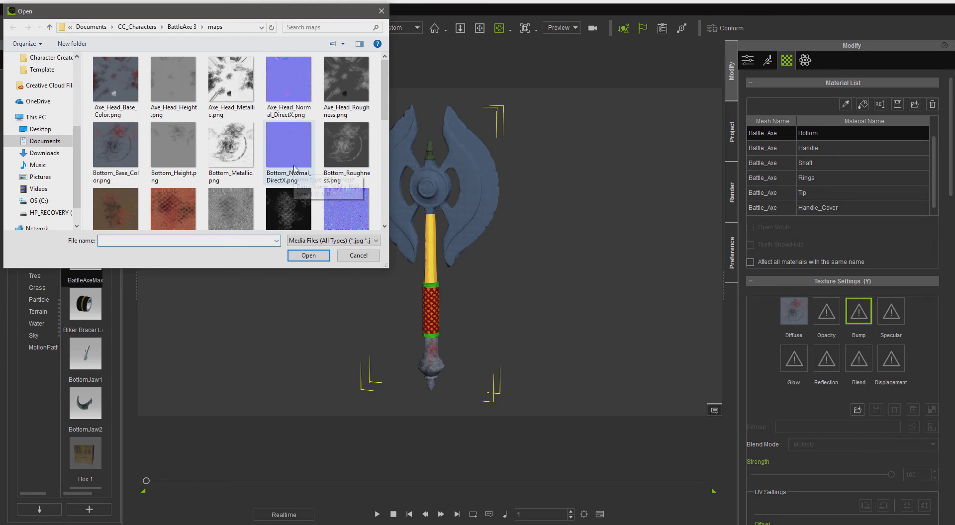
pyautogui.doubleClick(294, 171)
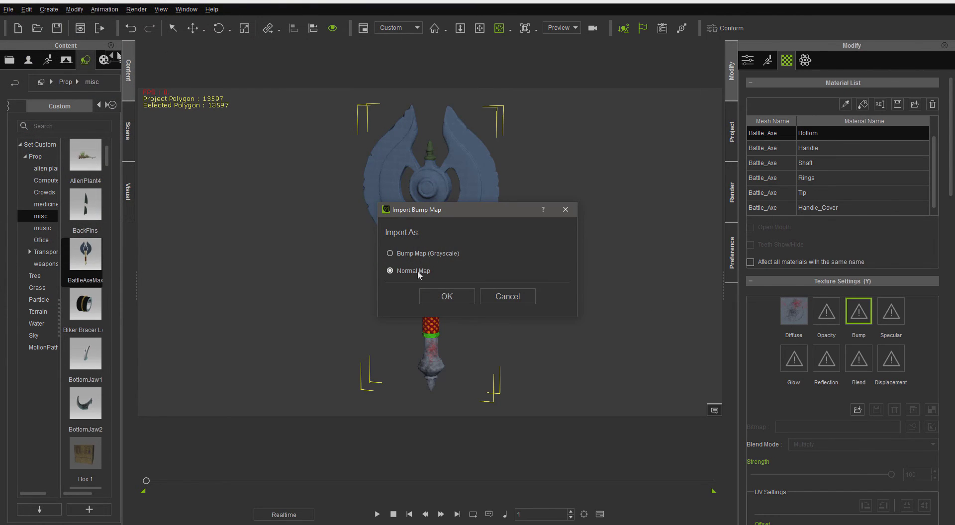
pyautogui.click(429, 292)
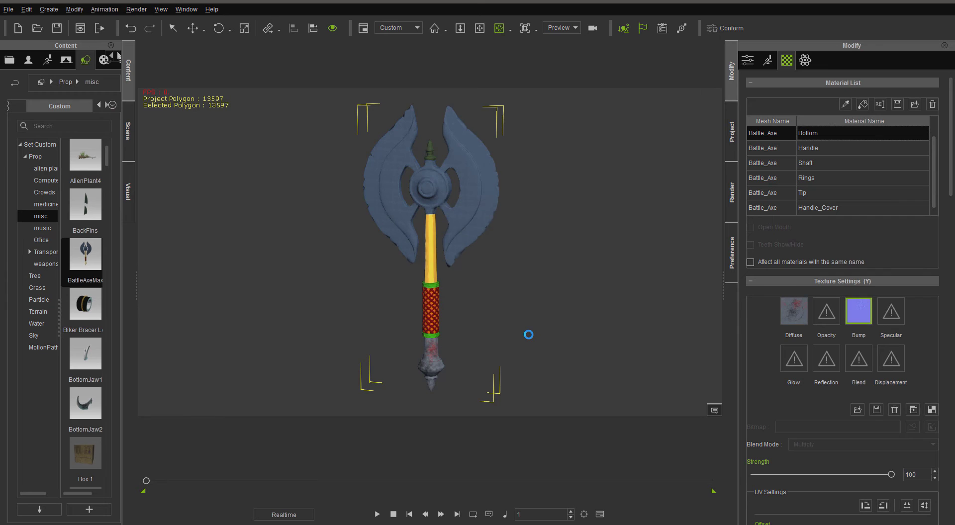
pyautogui.click(813, 149)
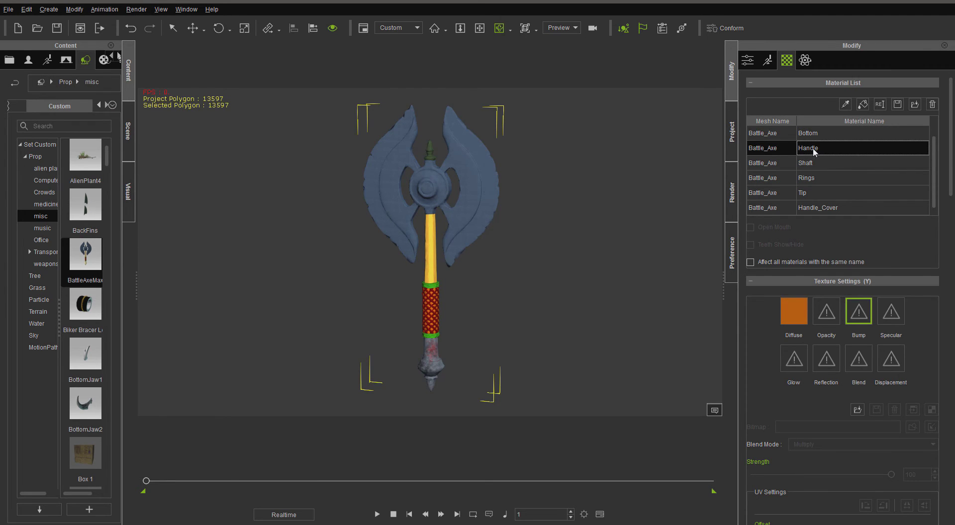
# Step: Load Handle_Base_Color.png as the Handle material's diffuse texture
pyautogui.doubleClick(793, 311)
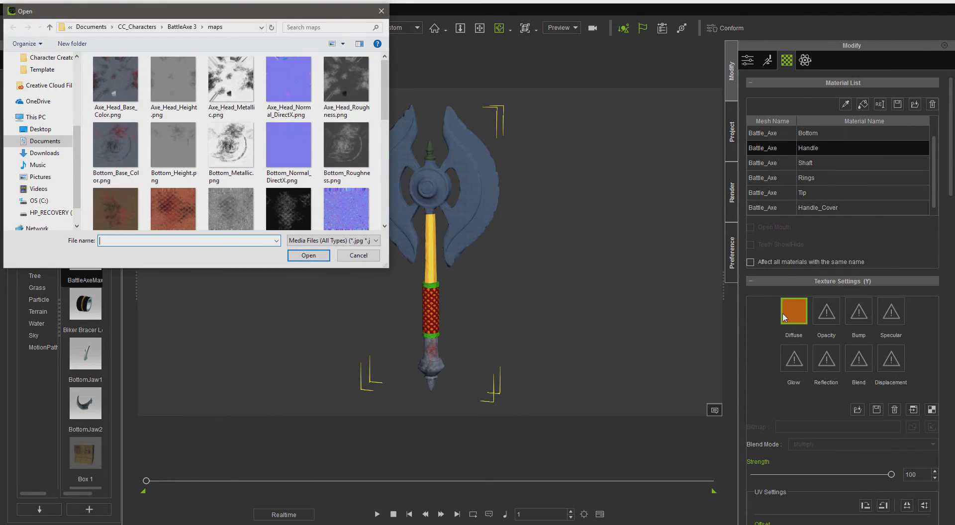
pyautogui.scroll(-1, 105, 139)
pyautogui.doubleClick(122, 172)
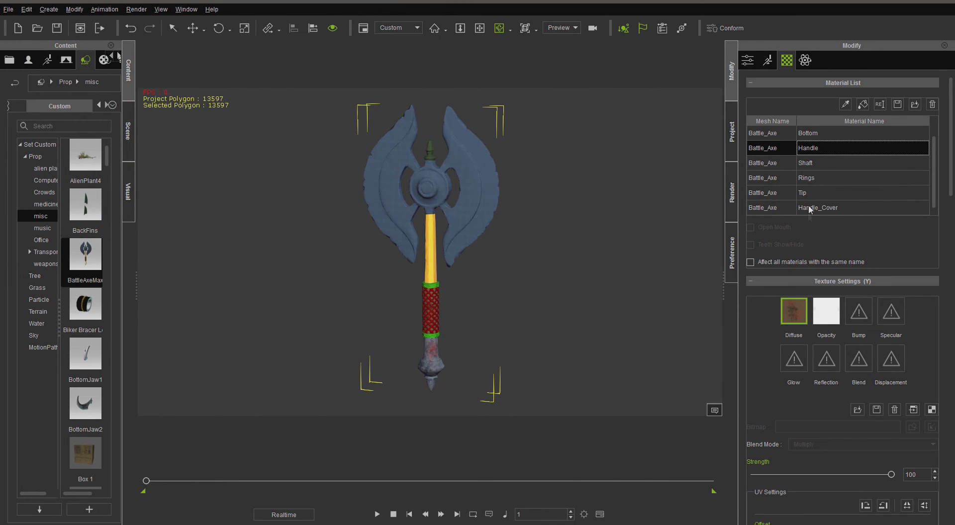
# Step: Give Shaft Shaft_Base_Color.png as diffuse and Shaft_Normal_DirectX.png as a normal map
pyautogui.click(812, 164)
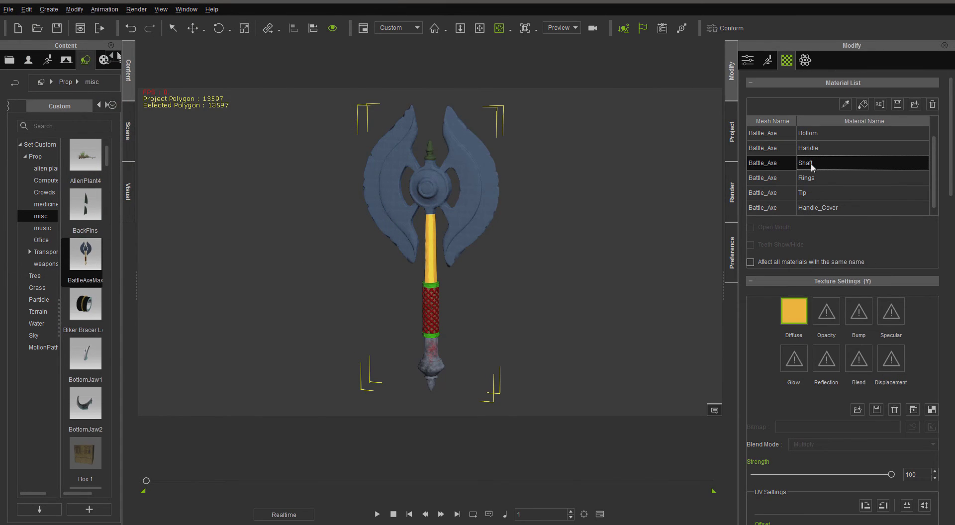
pyautogui.doubleClick(794, 311)
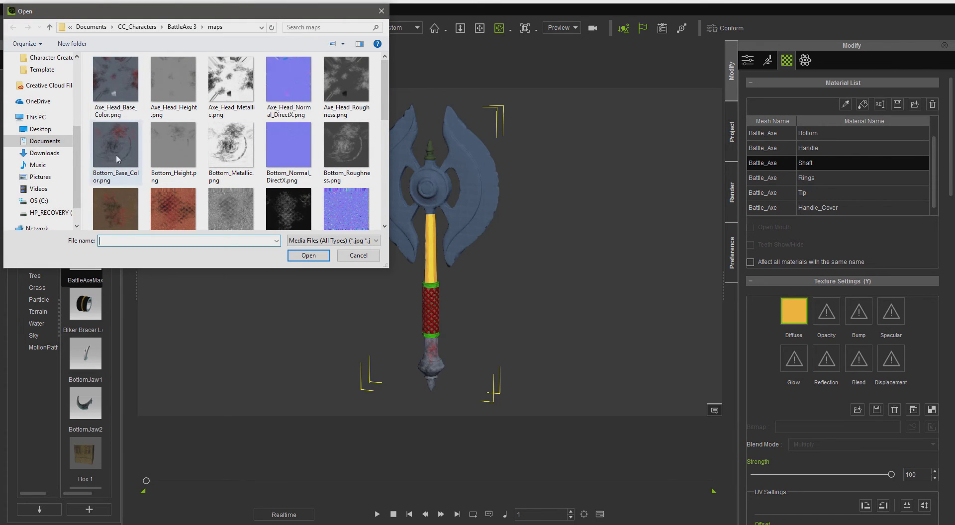
pyautogui.scroll(-5, 117, 169)
pyautogui.doubleClick(109, 209)
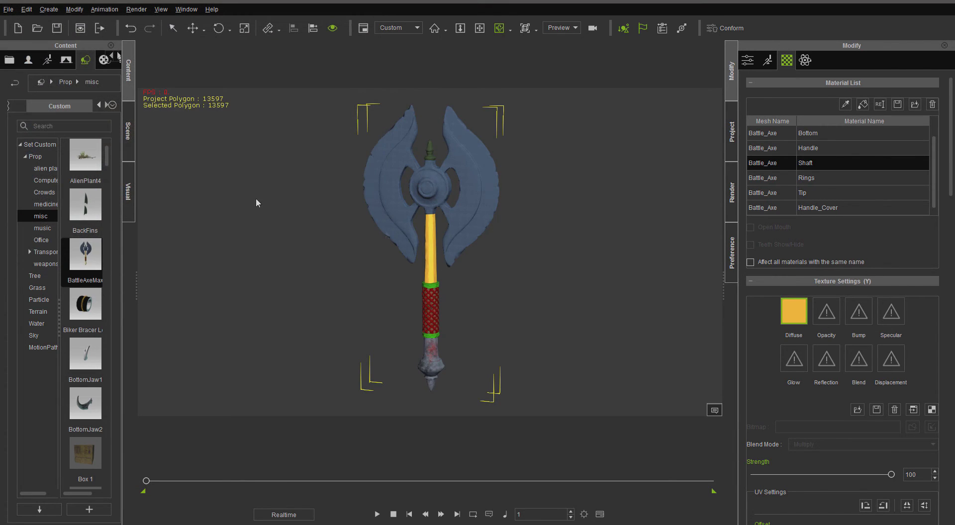
pyautogui.doubleClick(859, 314)
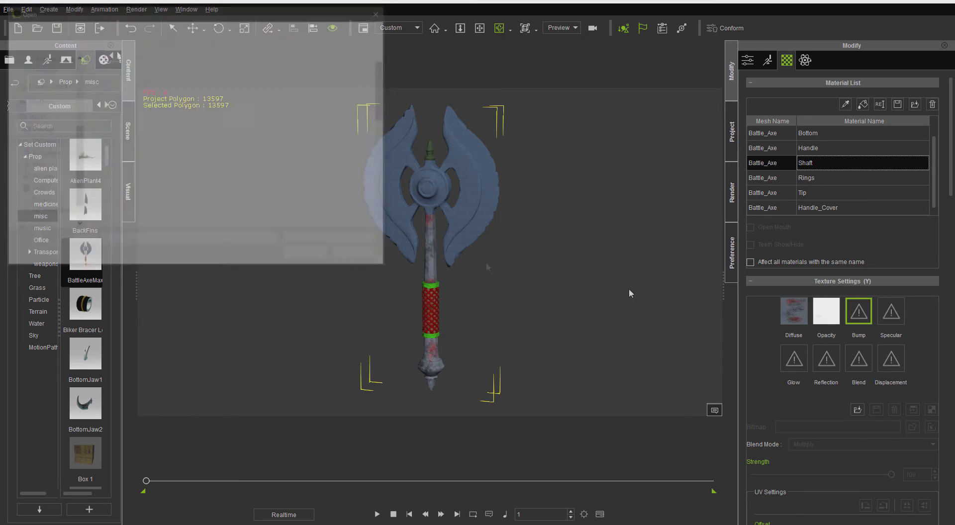
pyautogui.scroll(-5, 211, 164)
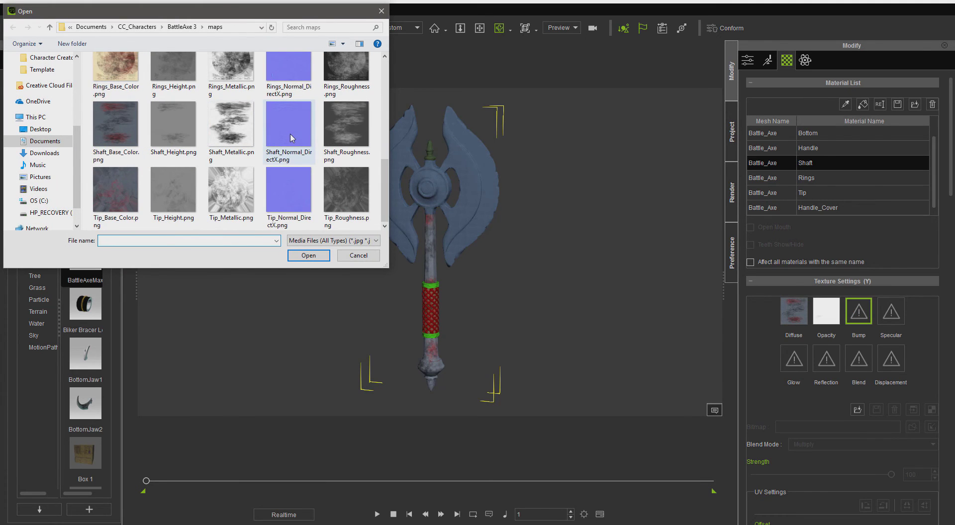
pyautogui.doubleClick(292, 138)
pyautogui.click(444, 297)
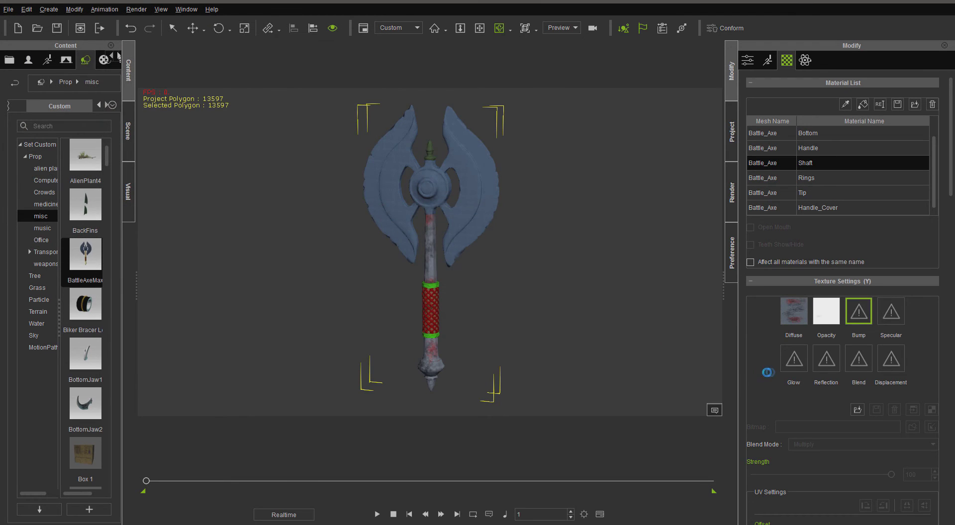
pyautogui.click(818, 182)
# Step: Give Rings Rings_Base_Color.png as diffuse and Rings_Normal_DirectX.png as a normal map
pyautogui.doubleClick(794, 311)
pyautogui.scroll(-1, 197, 199)
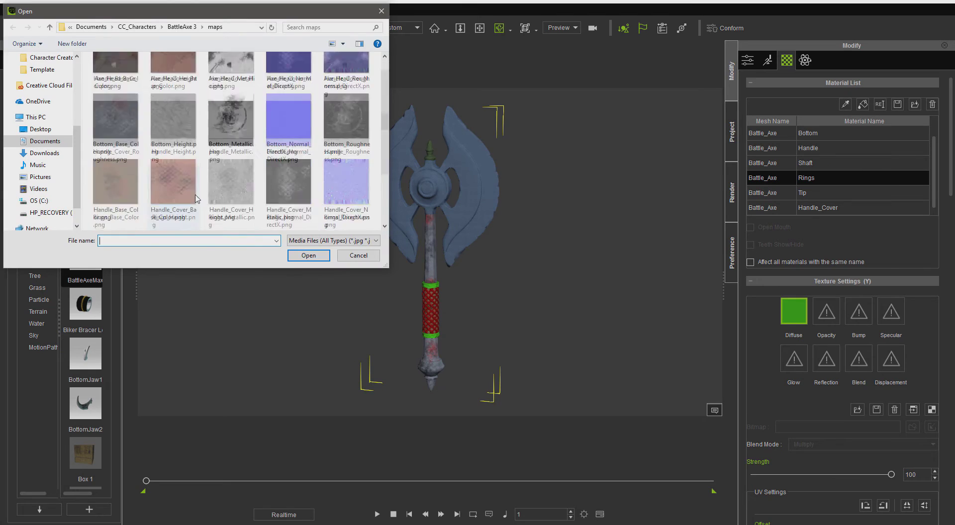
pyautogui.scroll(-2, 197, 199)
pyautogui.doubleClick(116, 180)
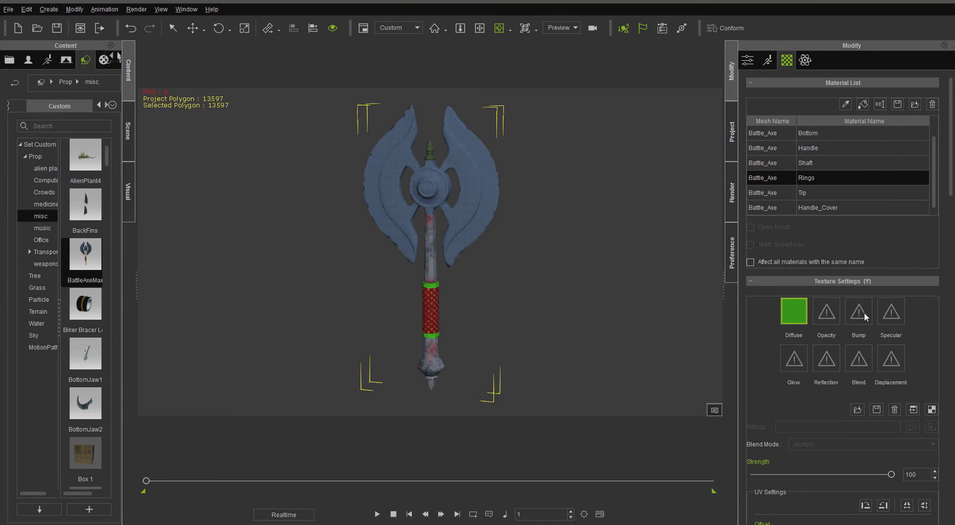
pyautogui.doubleClick(860, 313)
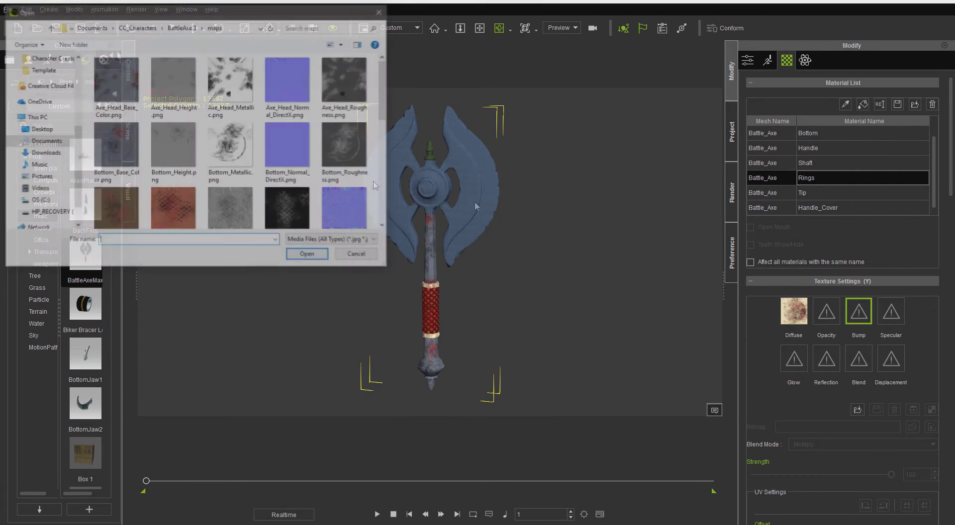
pyautogui.scroll(-3, 206, 142)
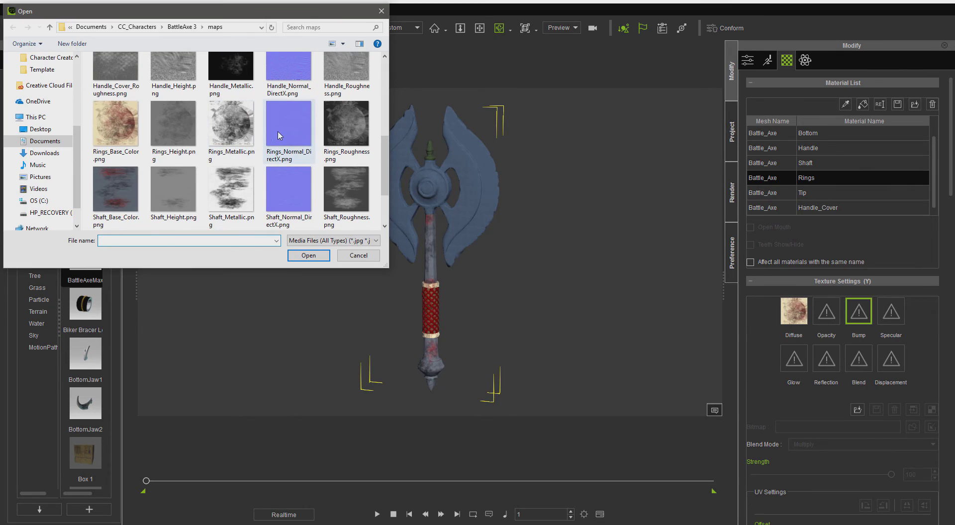
pyautogui.doubleClick(278, 135)
pyautogui.click(428, 294)
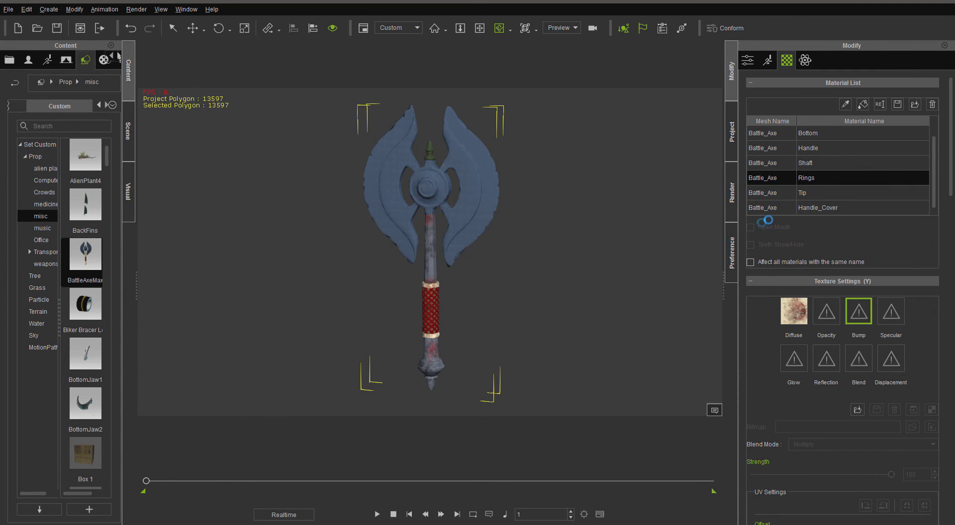
# Step: Give Tip Tip_Base_Color.png as diffuse and Tip_Normal_DirectX.png as a normal map
pyautogui.click(803, 194)
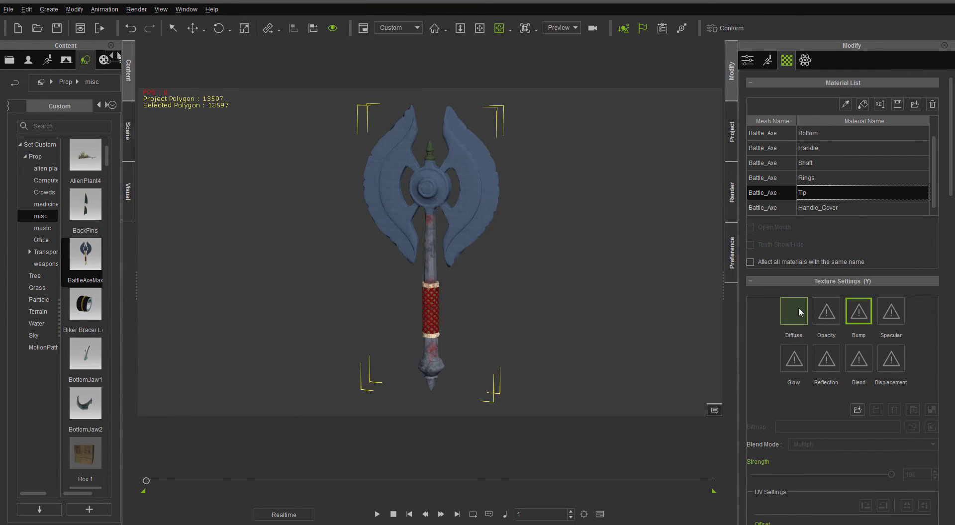
pyautogui.doubleClick(794, 312)
pyautogui.scroll(-6, 175, 140)
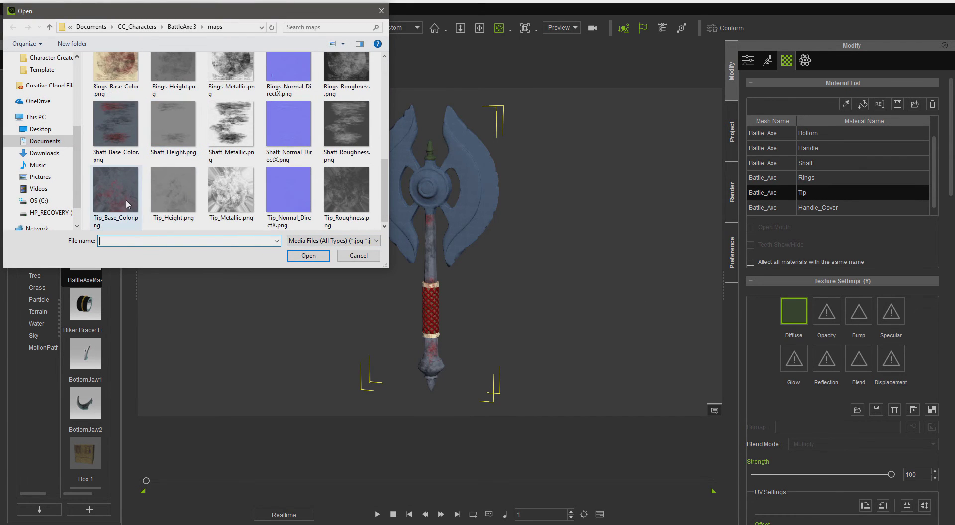
pyautogui.doubleClick(129, 201)
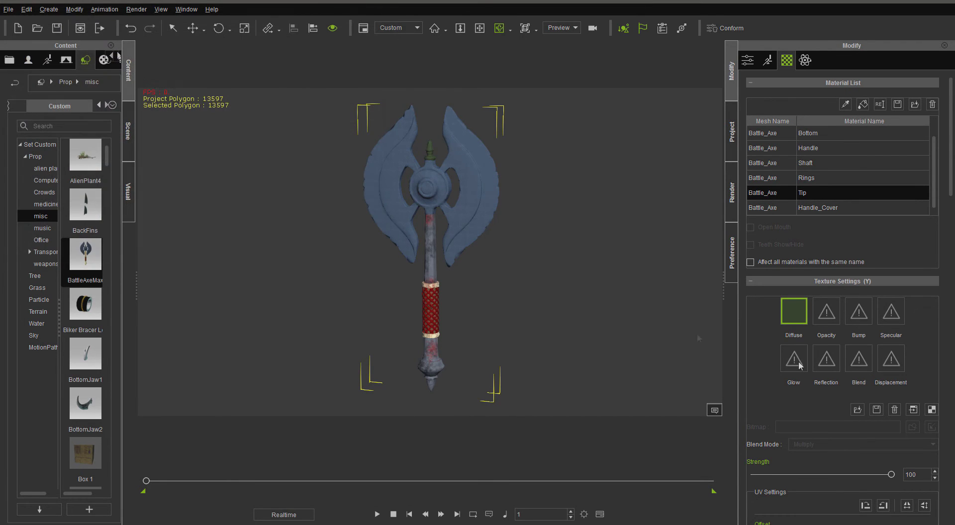
pyautogui.doubleClick(859, 312)
pyautogui.scroll(-3, 256, 194)
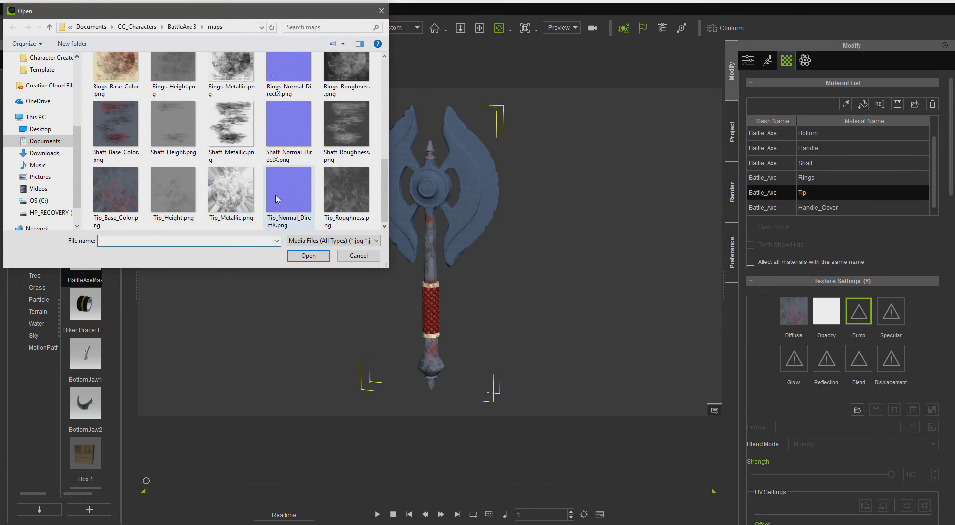
pyautogui.doubleClick(282, 193)
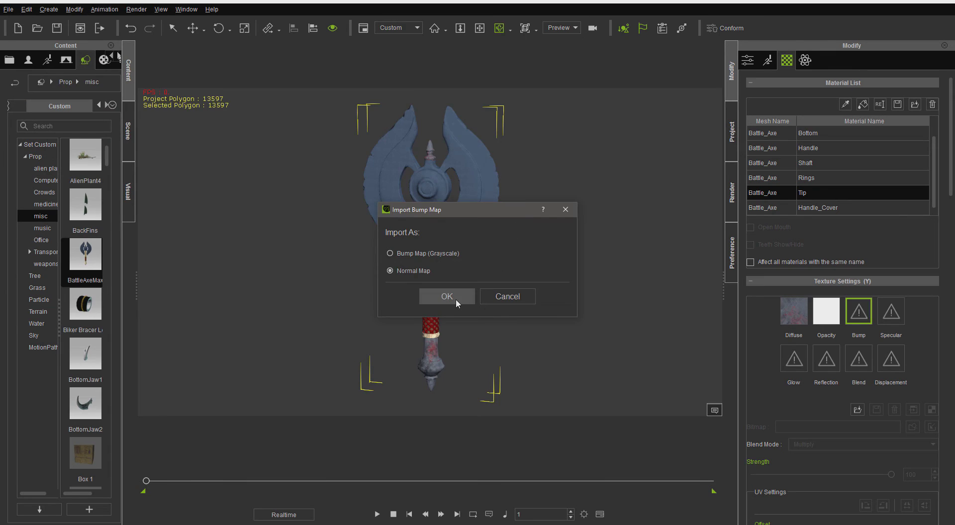
pyautogui.click(447, 296)
# Step: Give Handle_Cover its Handle_Cover_Base_Color.png diffuse and its normal map as bump
pyautogui.click(811, 209)
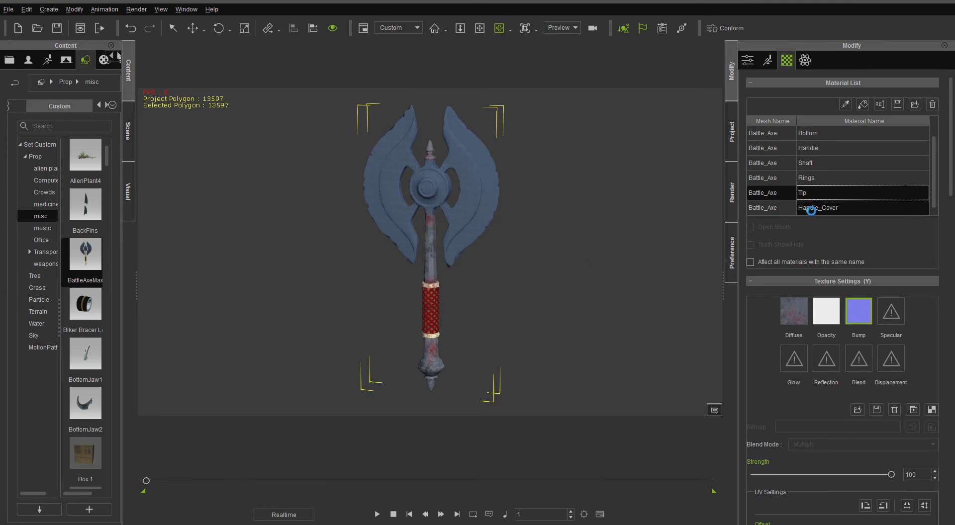
pyautogui.doubleClick(794, 309)
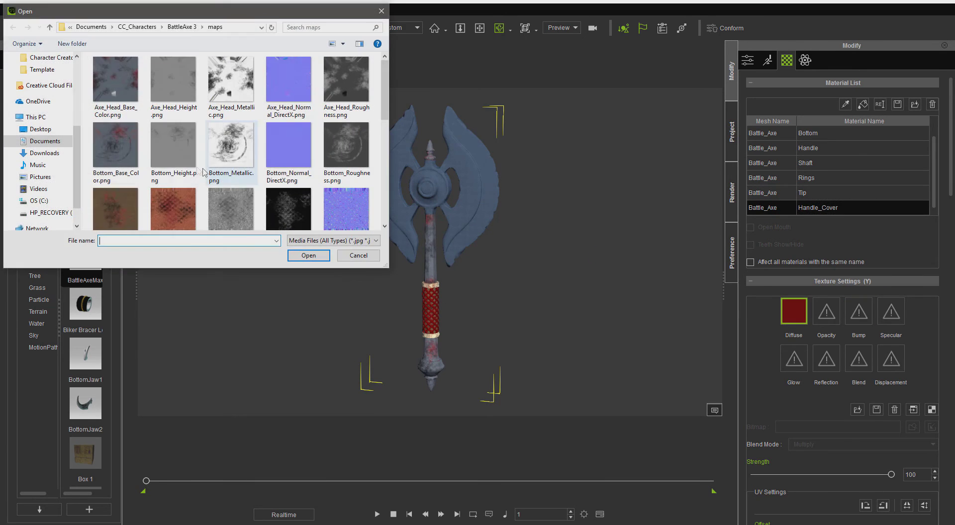
pyautogui.click(173, 217)
pyautogui.doubleClick(173, 217)
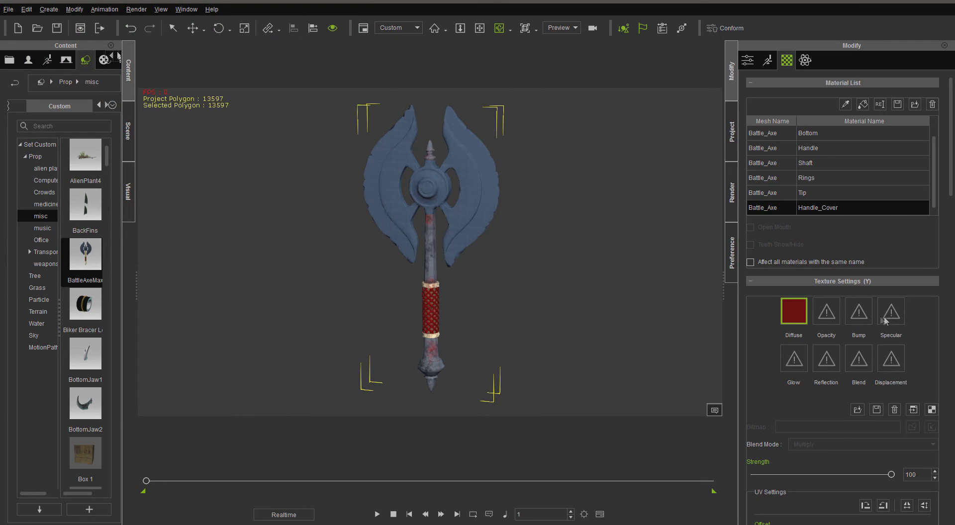
pyautogui.doubleClick(858, 319)
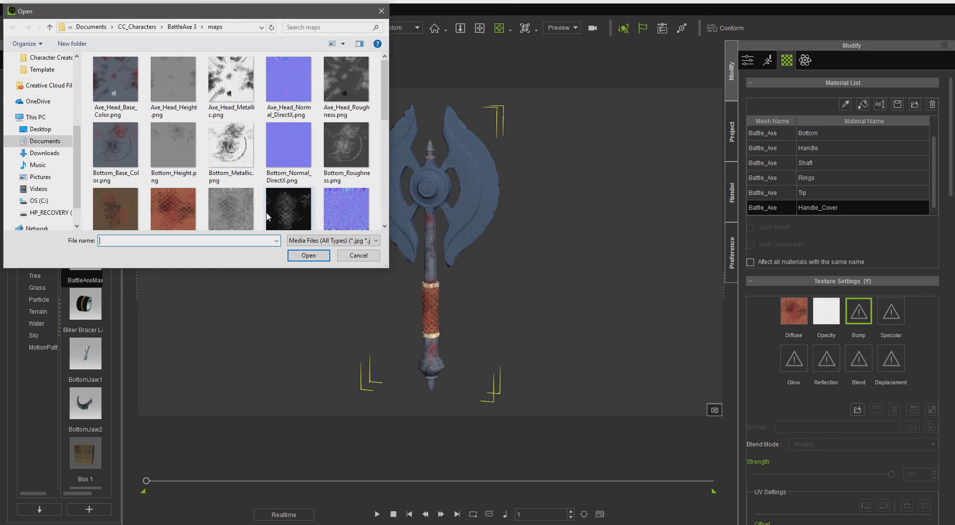
pyautogui.doubleClick(337, 213)
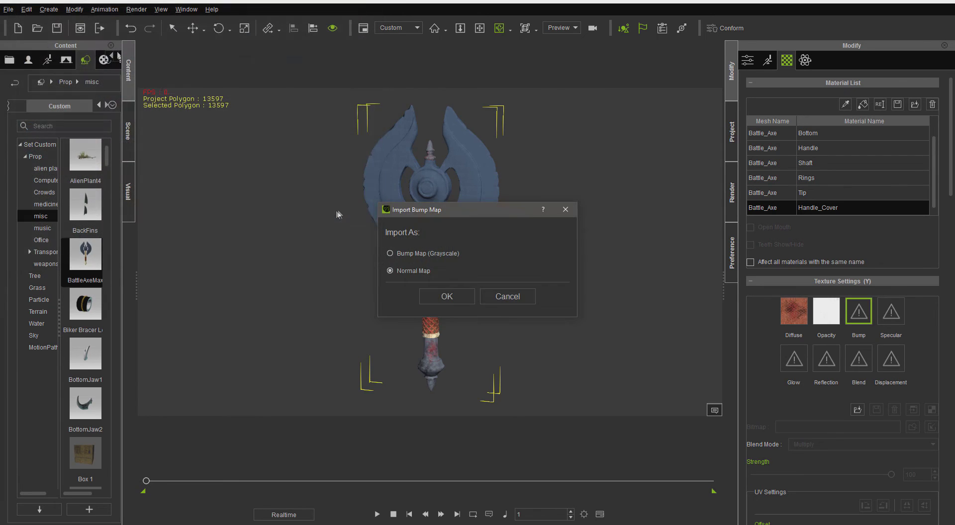
pyautogui.click(447, 296)
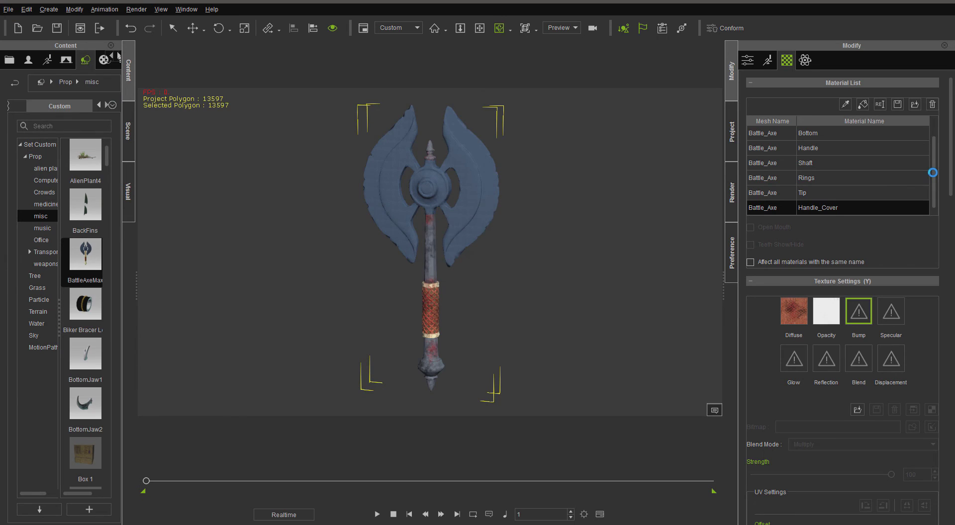
pyautogui.scroll(1, 931, 169)
pyautogui.click(845, 133)
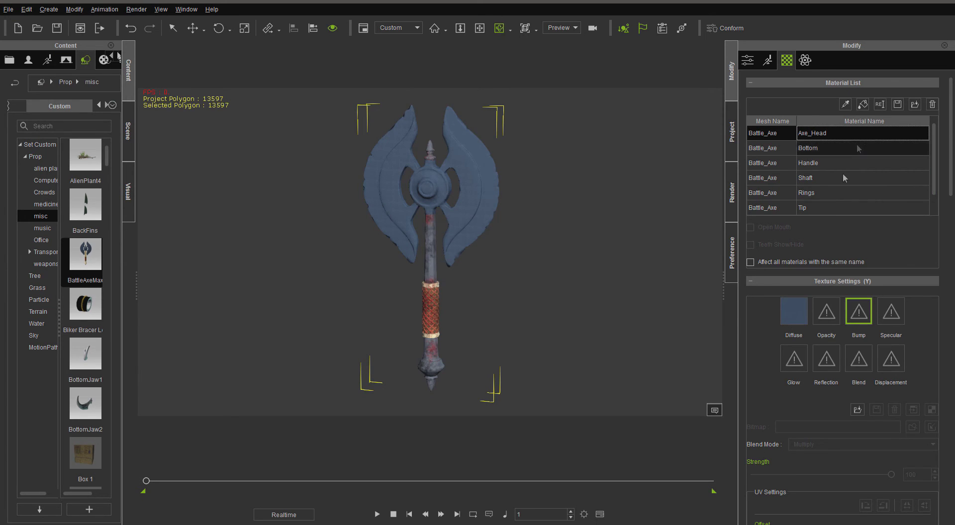
# Step: Give Axe_Head Axe_Head_Base_Color.png as diffuse and Axe_Head_Normal_DirectX.png as a normal map
pyautogui.doubleClick(794, 311)
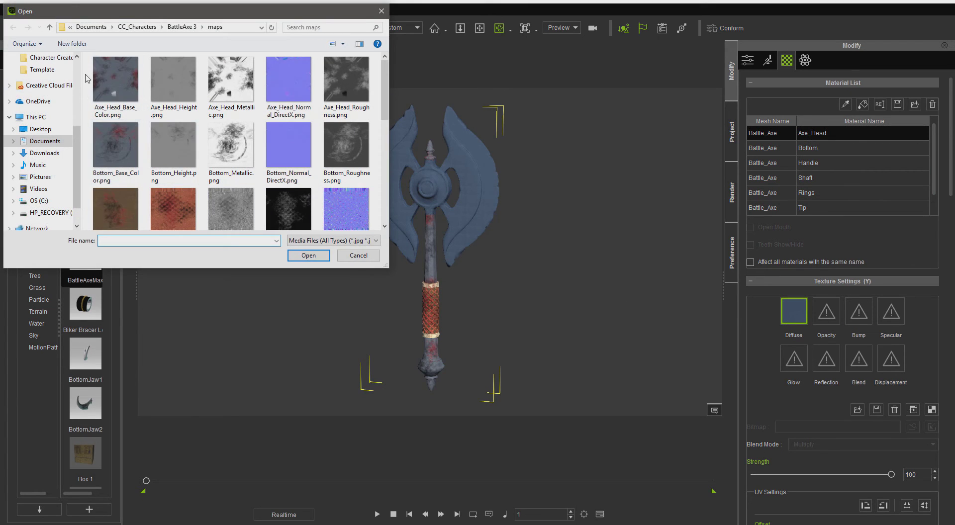
pyautogui.doubleClick(115, 79)
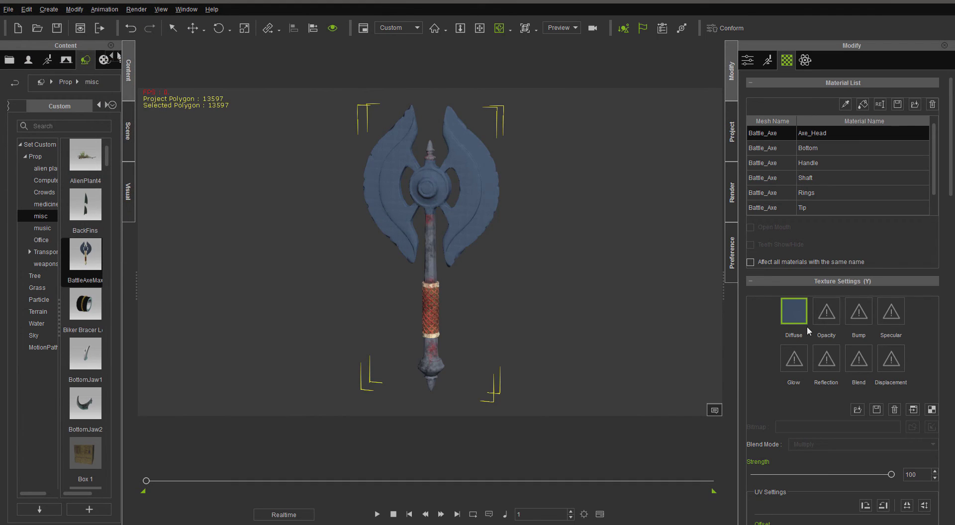
pyautogui.doubleClick(865, 321)
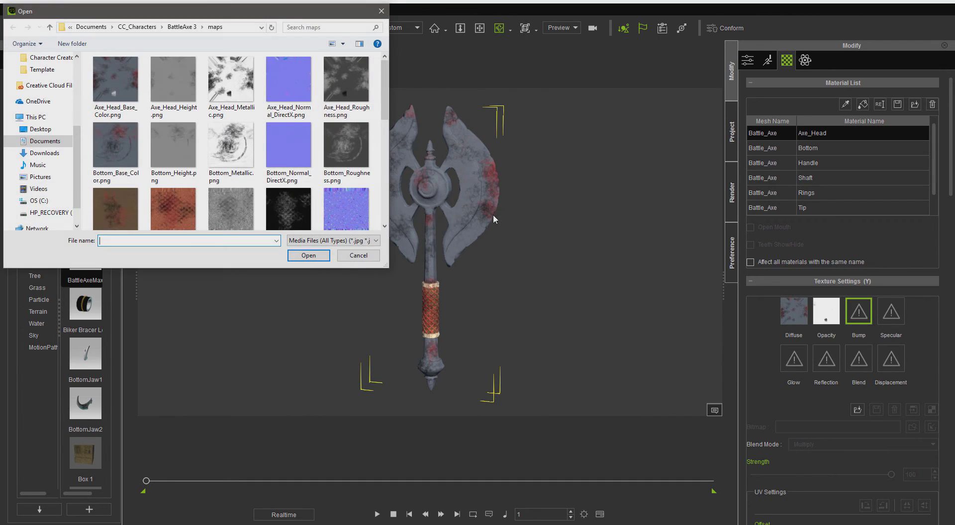
pyautogui.doubleClick(290, 92)
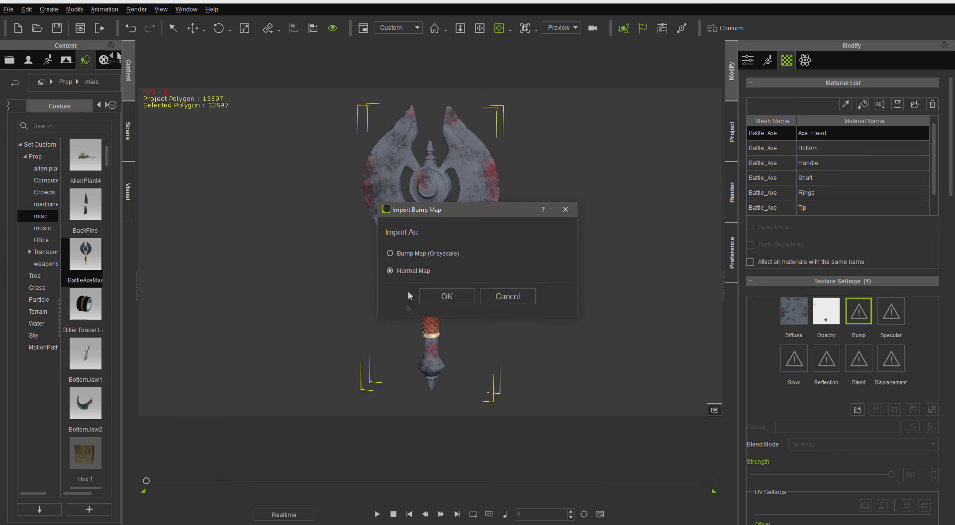
pyautogui.click(431, 295)
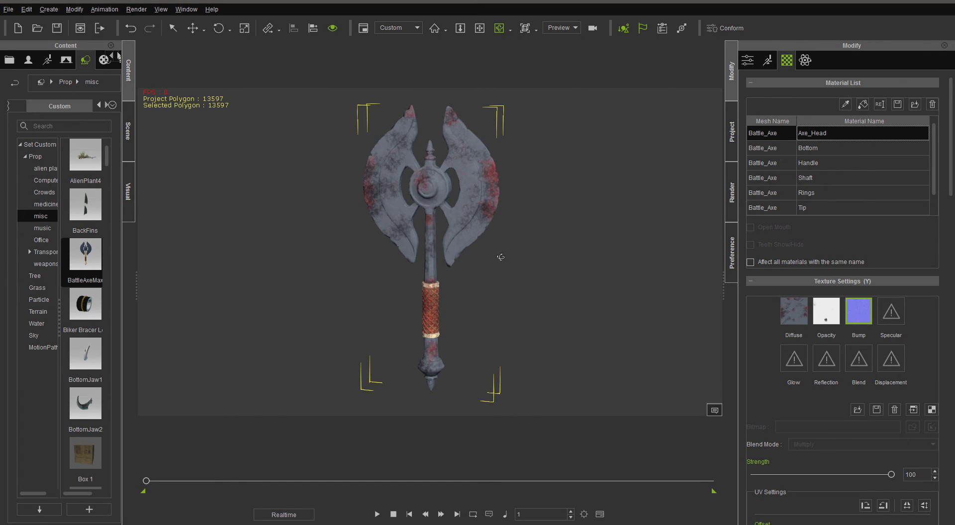
pyautogui.doubleClick(826, 364)
# Step: Apply Reflection03.jpg as the reflection map on Axe_Head and Bottom, skipping Shaft
pyautogui.click(235, 85)
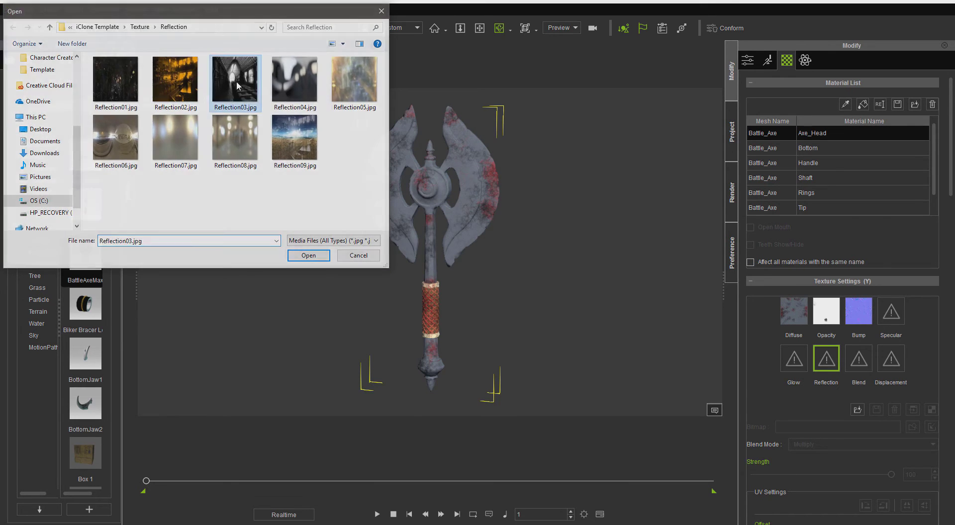
pyautogui.click(308, 255)
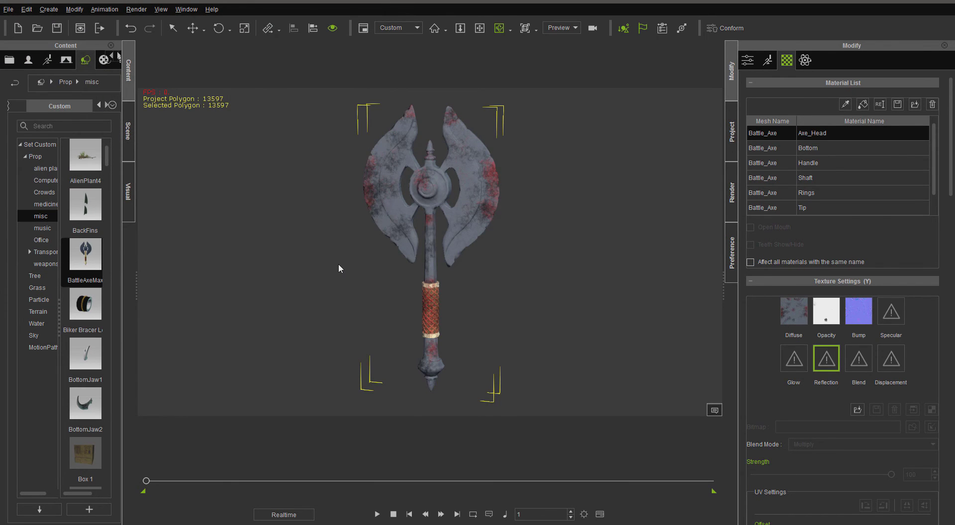
pyautogui.click(835, 147)
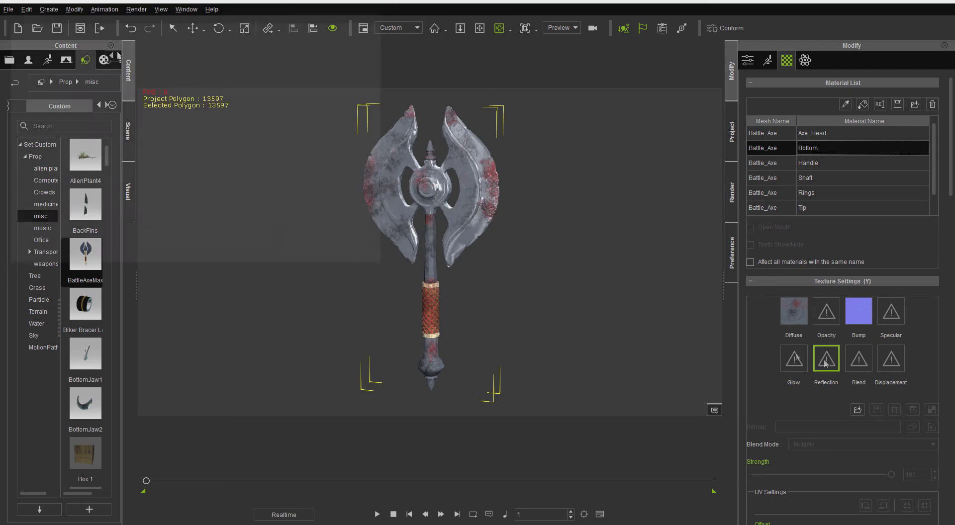
pyautogui.doubleClick(826, 361)
pyautogui.doubleClick(234, 80)
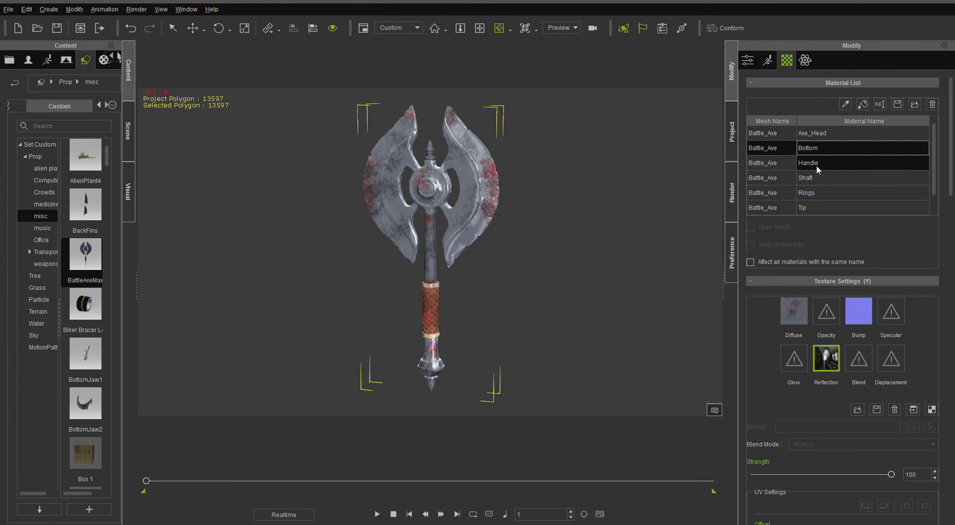
pyautogui.click(823, 179)
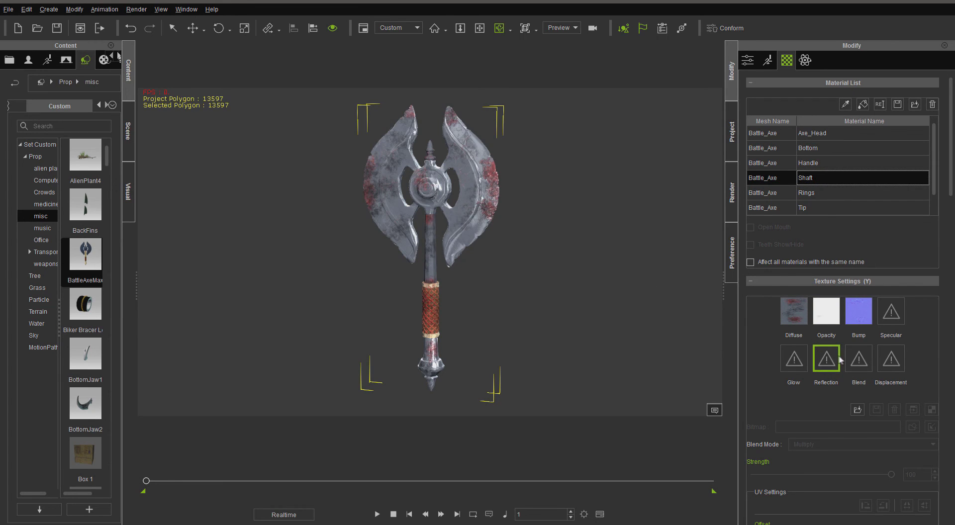
pyautogui.doubleClick(826, 358)
pyautogui.press('Escape')
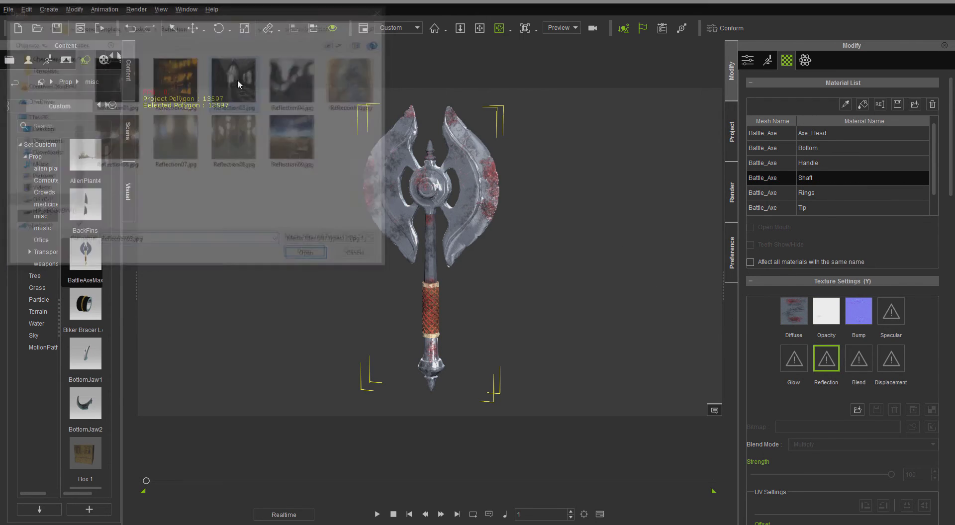
# Step: Apply Reflection02.jpg to the Rings and Reflection03.jpg to the Tip as reflection maps
pyautogui.click(809, 194)
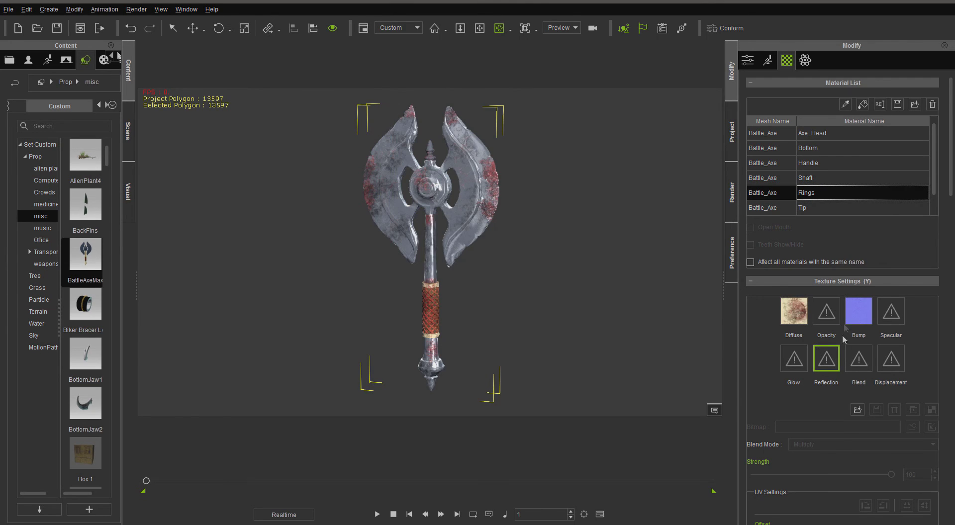
pyautogui.doubleClick(833, 371)
pyautogui.click(184, 88)
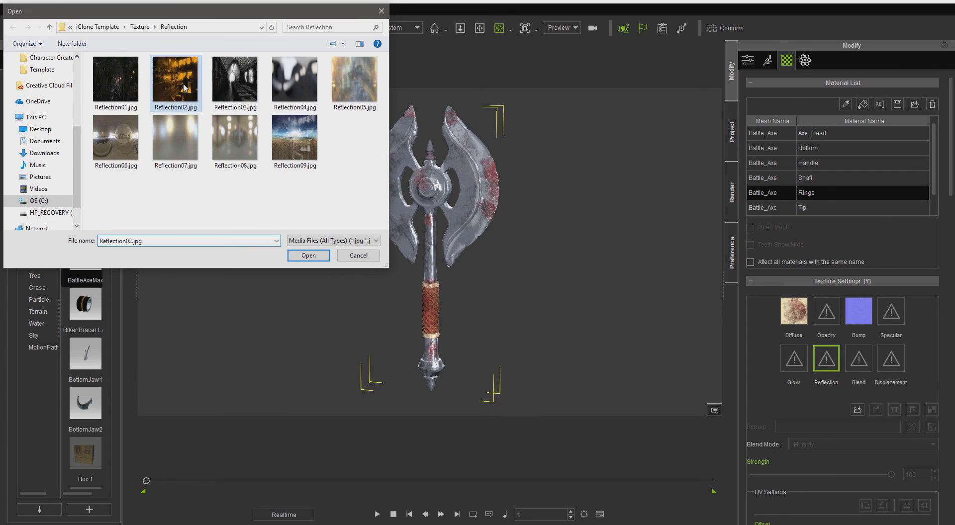
pyautogui.click(308, 255)
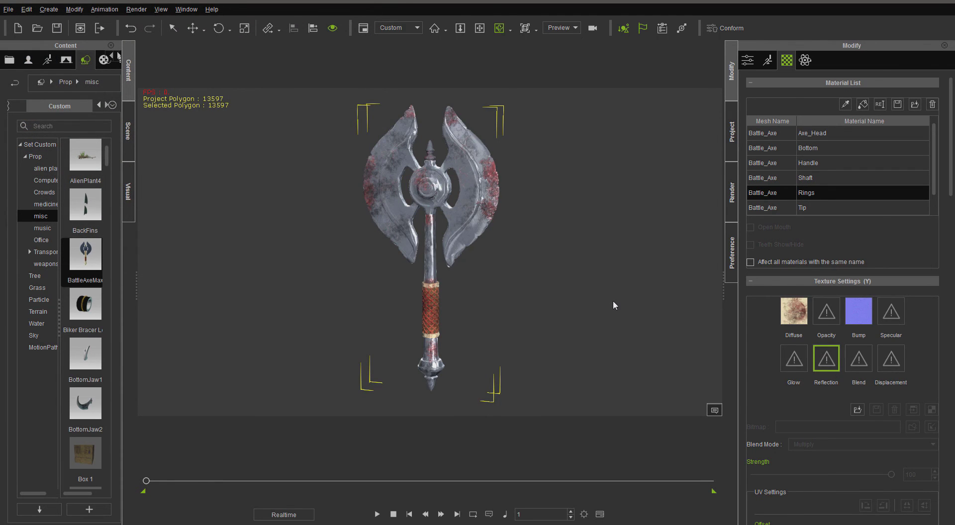
pyautogui.click(816, 212)
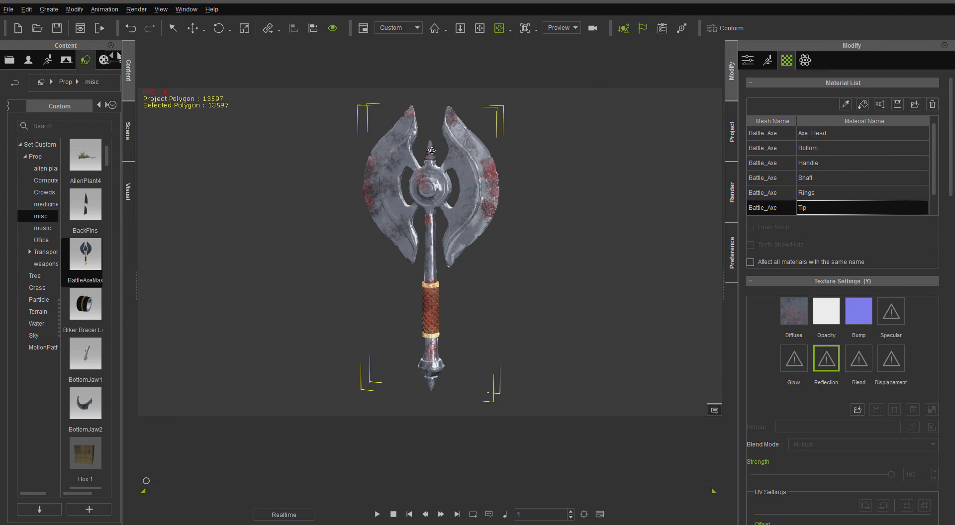
pyautogui.doubleClick(825, 368)
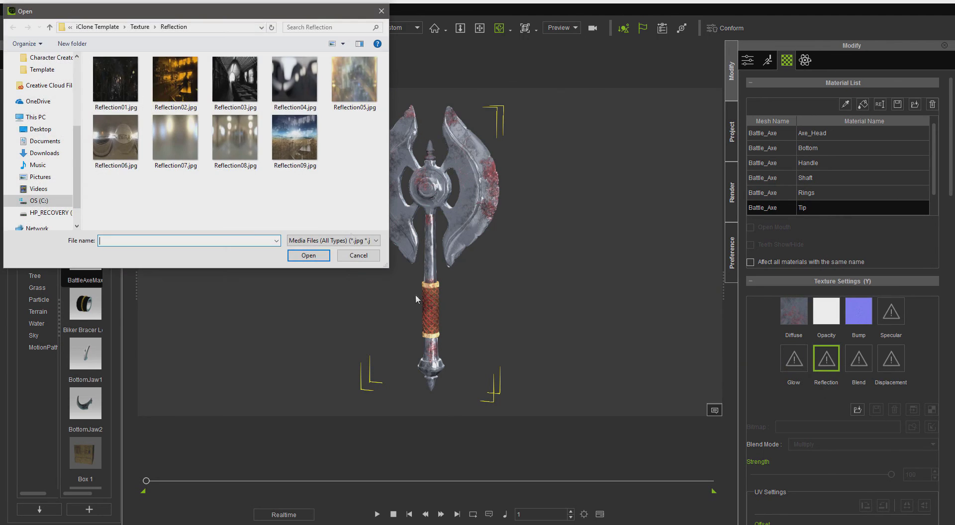
pyautogui.doubleClick(237, 102)
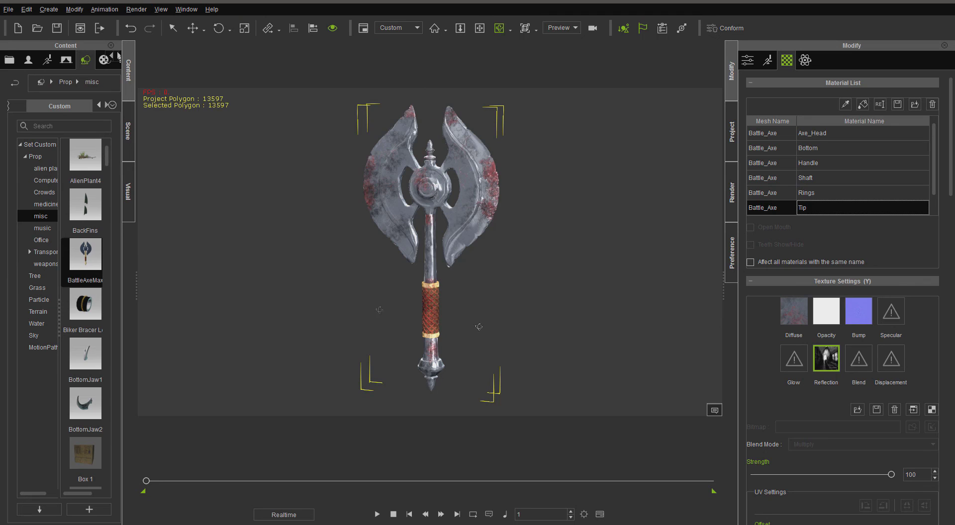
pyautogui.click(130, 197)
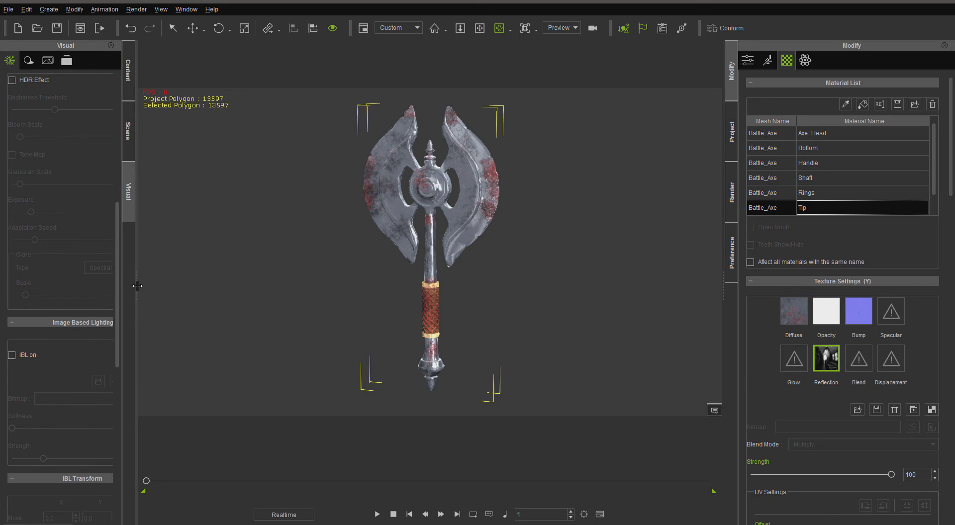
# Step: Enable ambient occlusion and the HDR effect with tone mapping, and set Glare Type to Disabled
pyautogui.moveTo(136, 284); pyautogui.dragTo(208, 137)
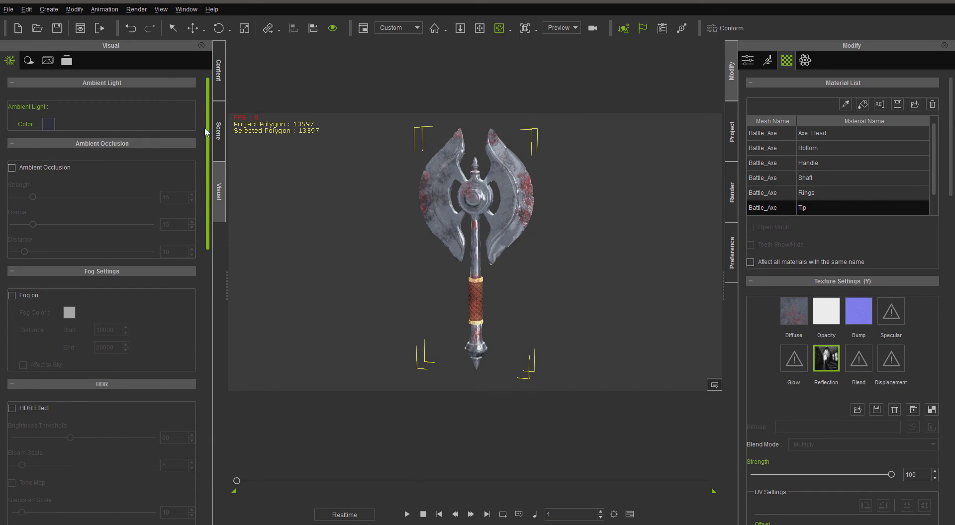
pyautogui.click(12, 168)
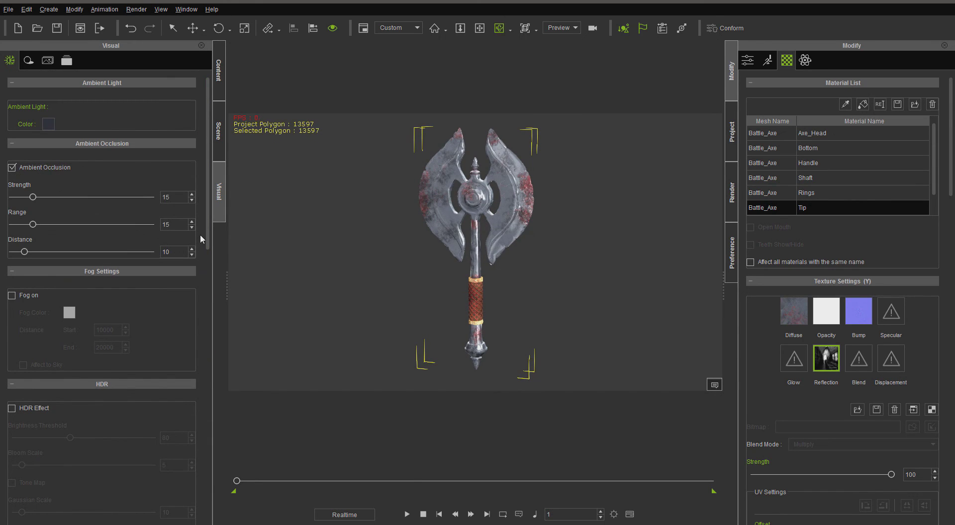
pyautogui.moveTo(209, 239); pyautogui.dragTo(209, 317)
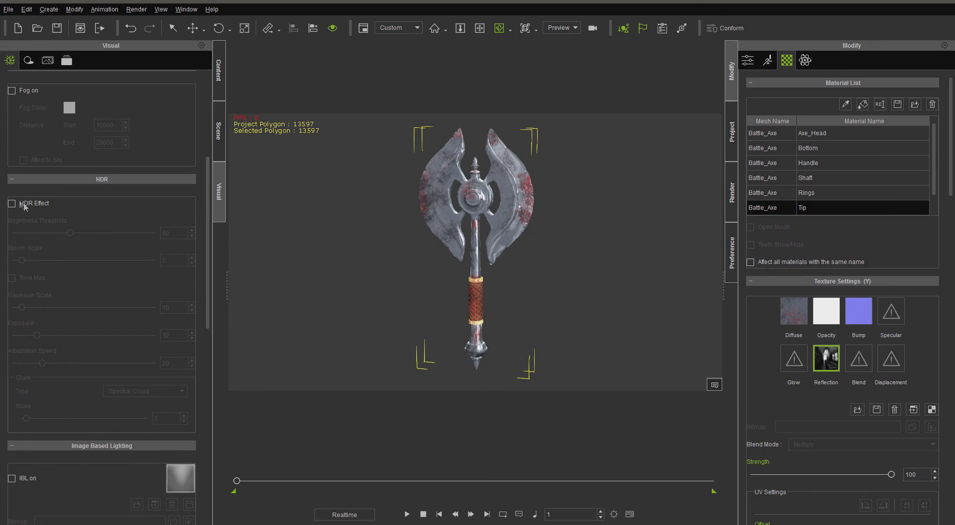
pyautogui.click(12, 203)
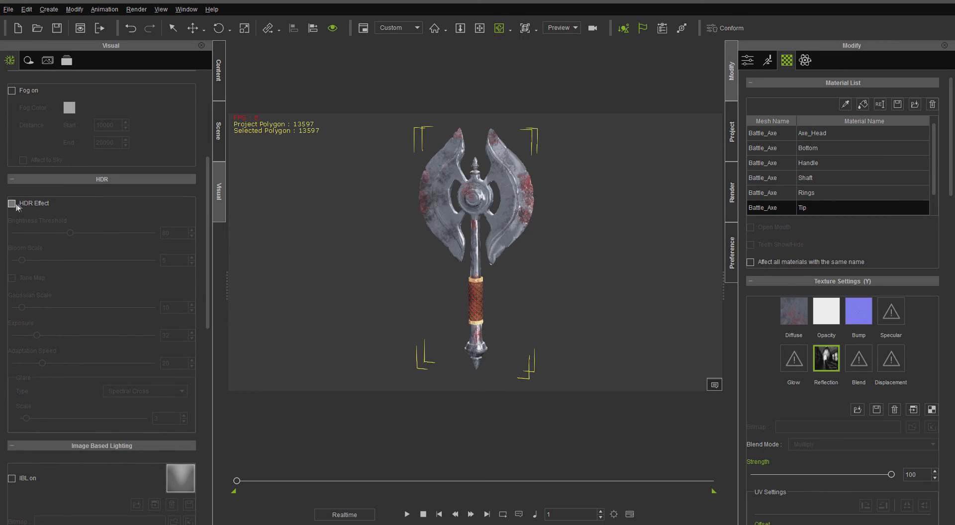
pyautogui.click(12, 278)
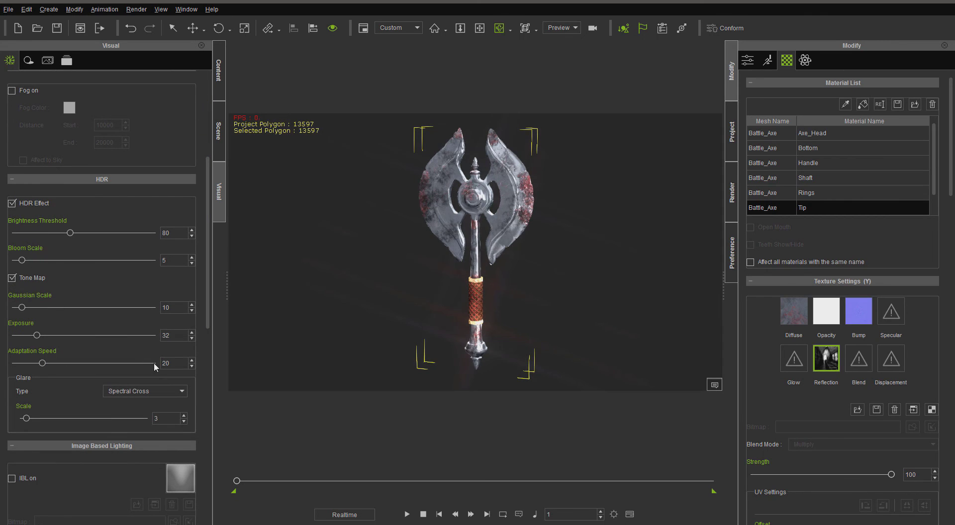
pyautogui.click(186, 391)
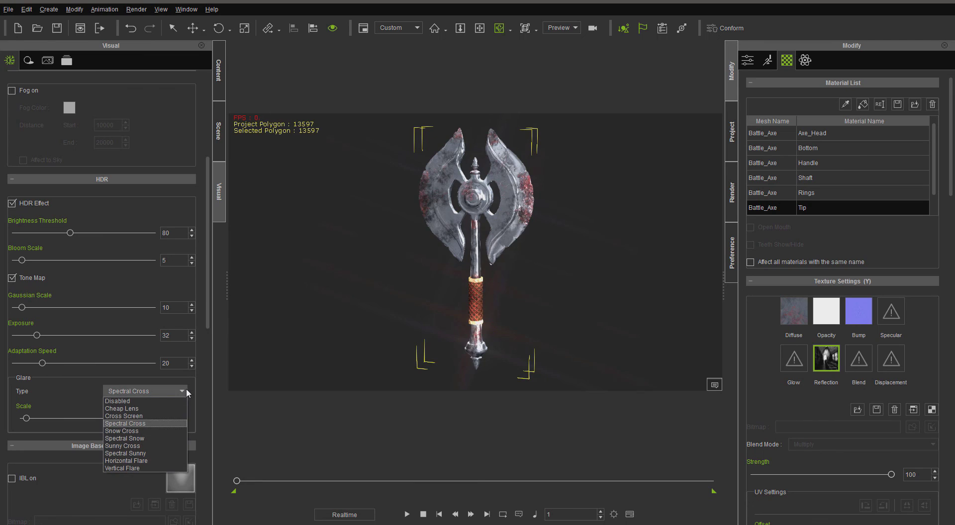
pyautogui.click(152, 401)
# Step: Toggle image-based lighting on and off to compare, leaving it off
pyautogui.moveTo(207, 308); pyautogui.dragTo(203, 373)
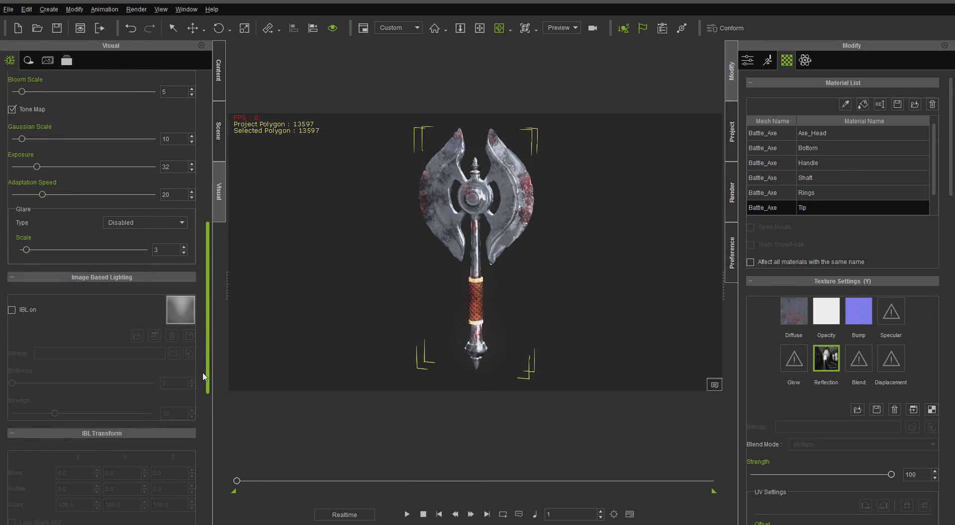
pyautogui.click(13, 310)
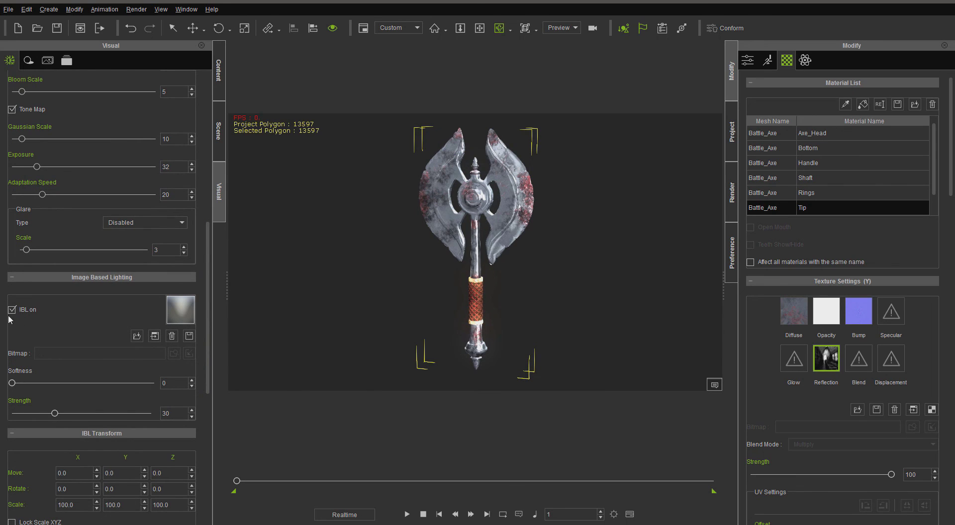
pyautogui.click(12, 310)
pyautogui.click(12, 310)
pyautogui.click(12, 310)
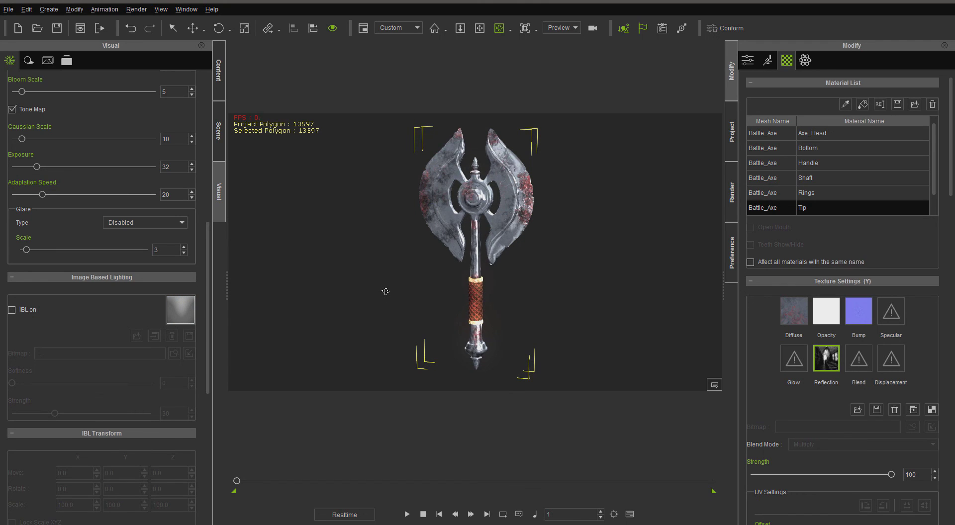
pyautogui.scroll(1, 386, 292)
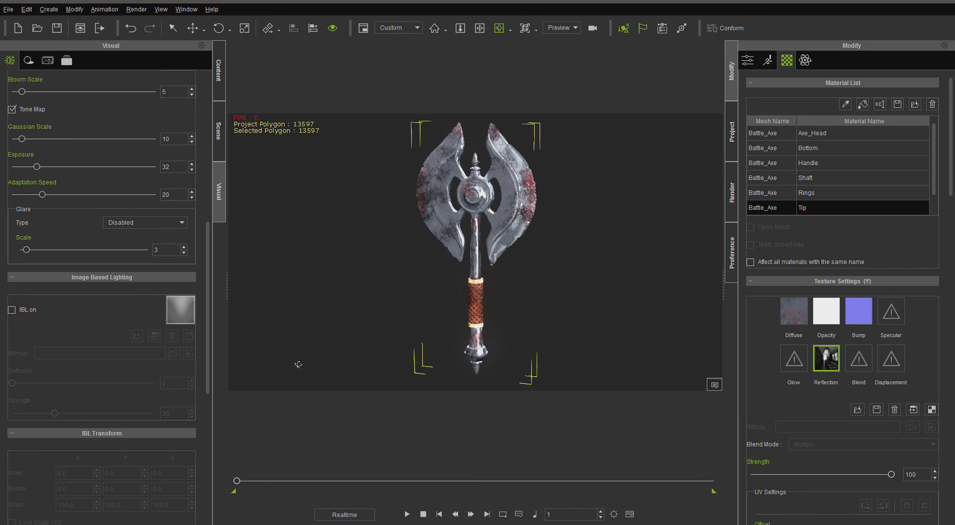
pyautogui.moveTo(401, 263); pyautogui.dragTo(517, 243, button='right')
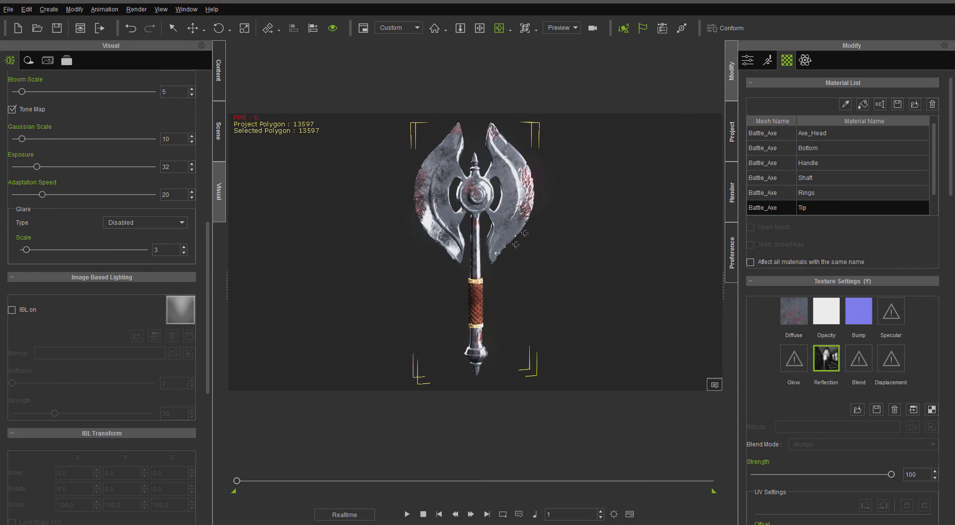
pyautogui.moveTo(421, 209); pyautogui.dragTo(462, 232, button='right')
pyautogui.moveTo(891, 474)
pyautogui.mouseDown()
pyautogui.moveTo(810, 479)
pyautogui.moveTo(875, 479)
pyautogui.mouseUp()
pyautogui.moveTo(377, 263); pyautogui.dragTo(445, 270, button='right')
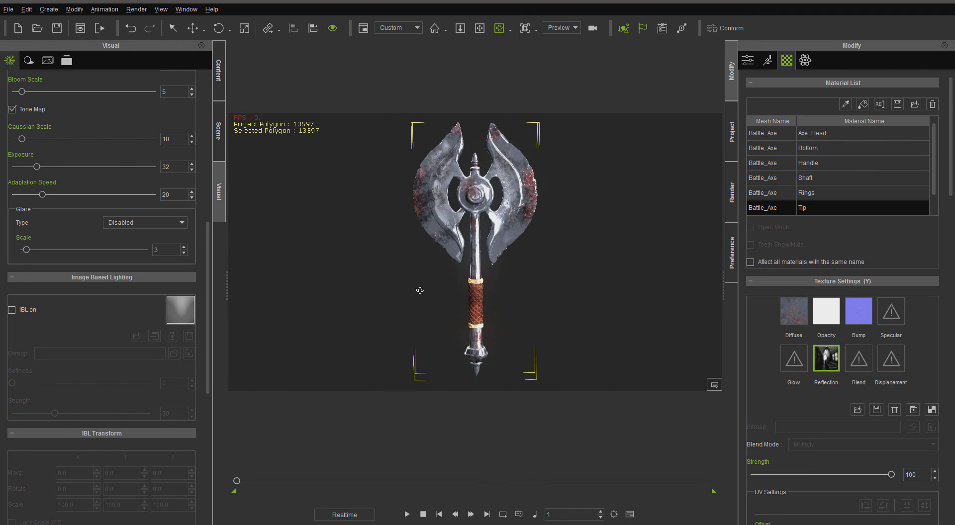
pyautogui.hotkey('alt', 'Tab')
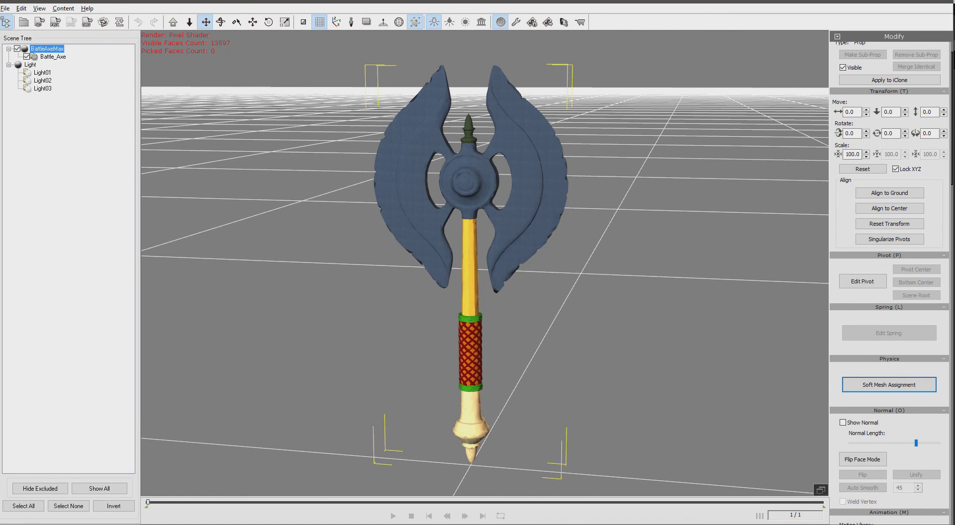
# Step: Review the untextured BattleAxeMax prop's Modify panel in 3DXchange, then return to the textured axe in iClone 6 Pro
pyautogui.moveTo(949, 184); pyautogui.dragTo(952, 371)
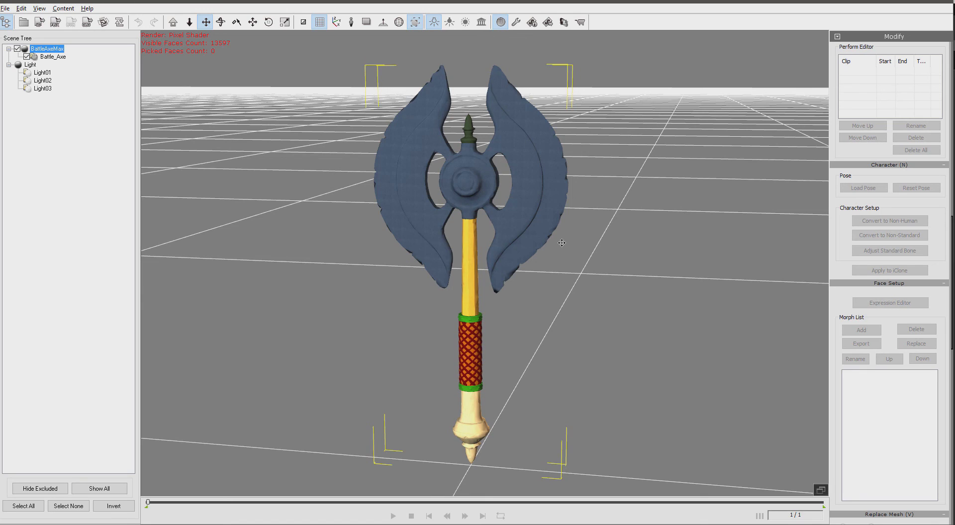
pyautogui.hotkey('alt', 'Tab')
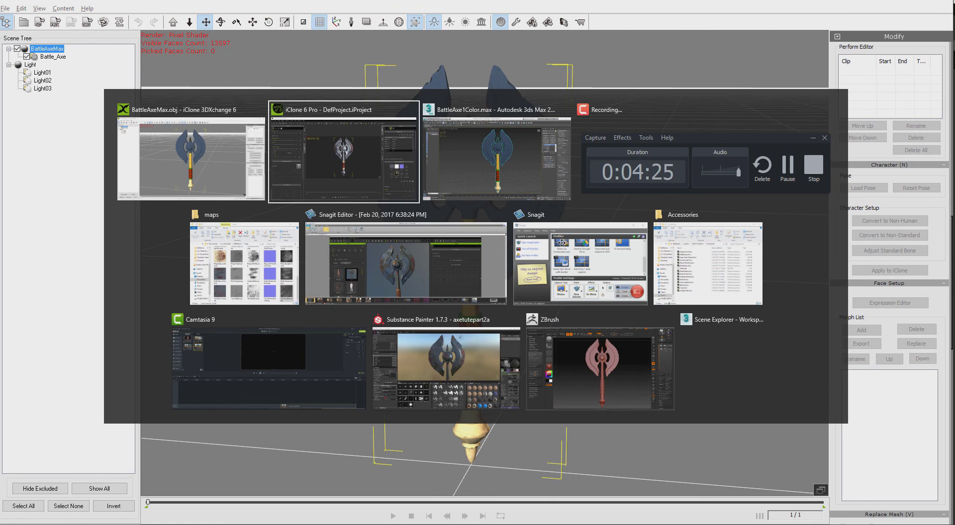